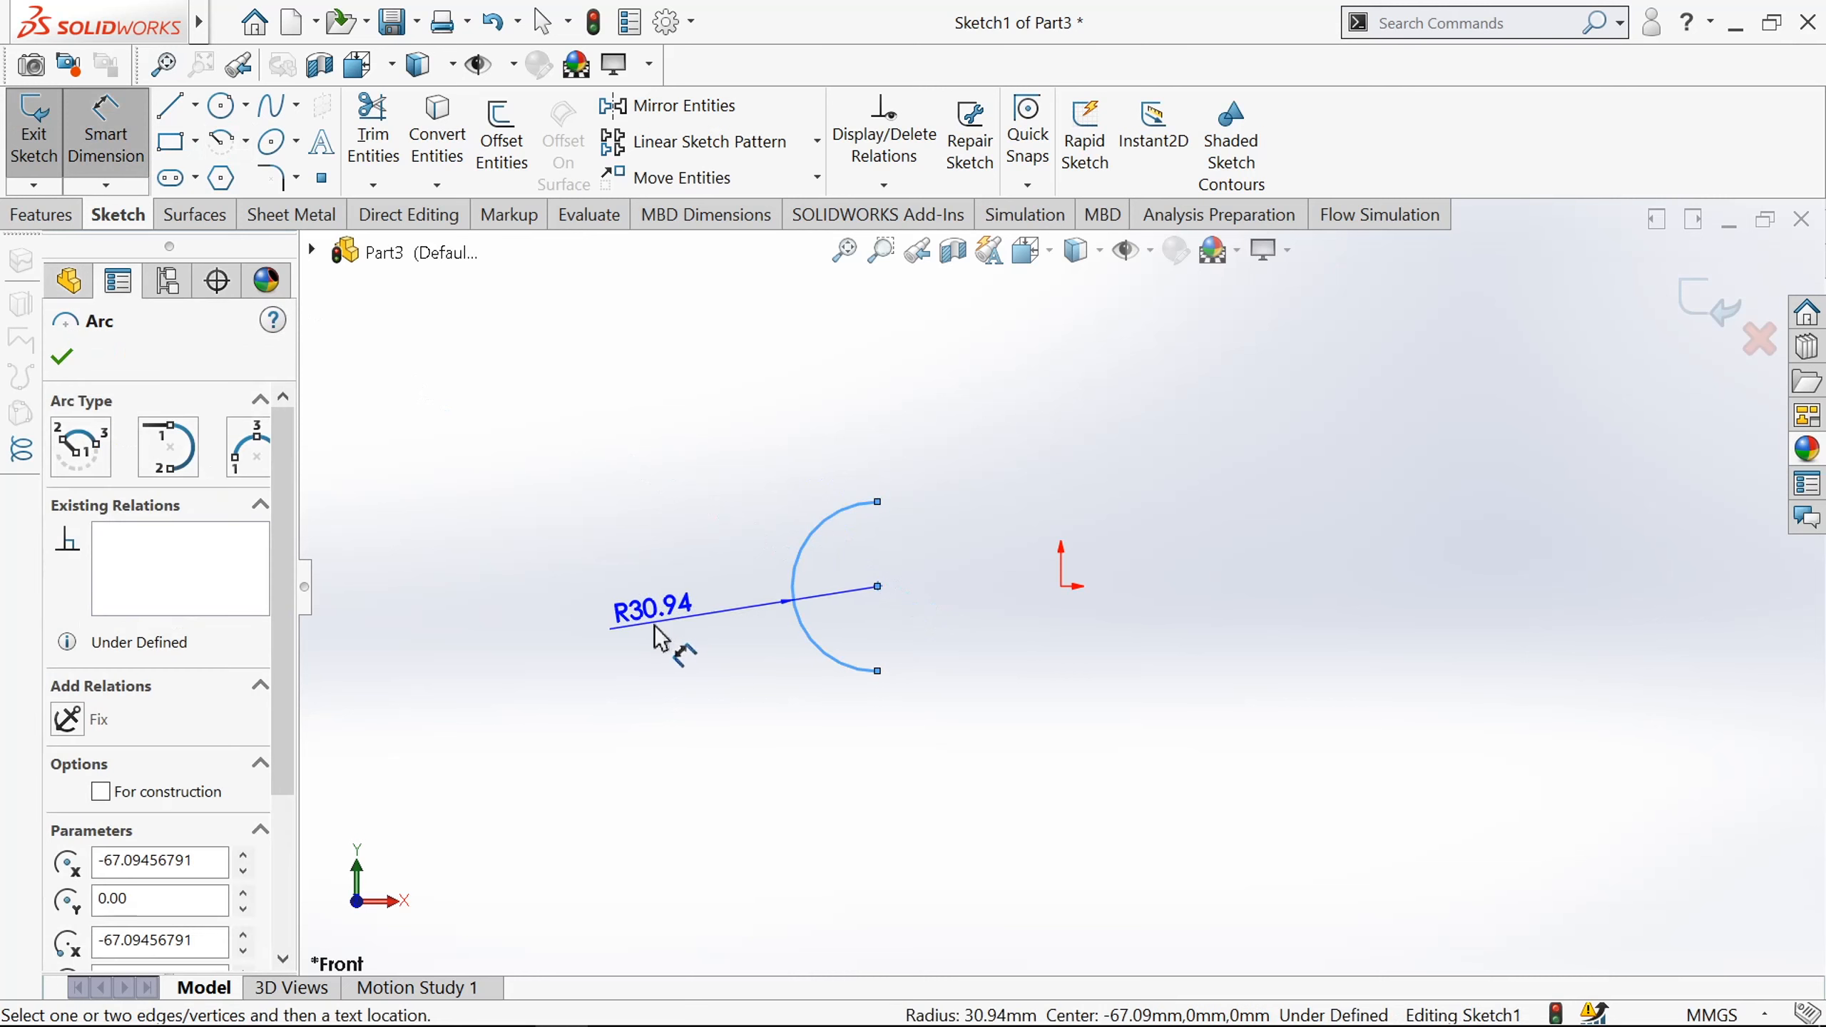
# Dimension the semicircular arc with a radius of 3 mm.
pyautogui.click(665, 641)
pyautogui.write('3')
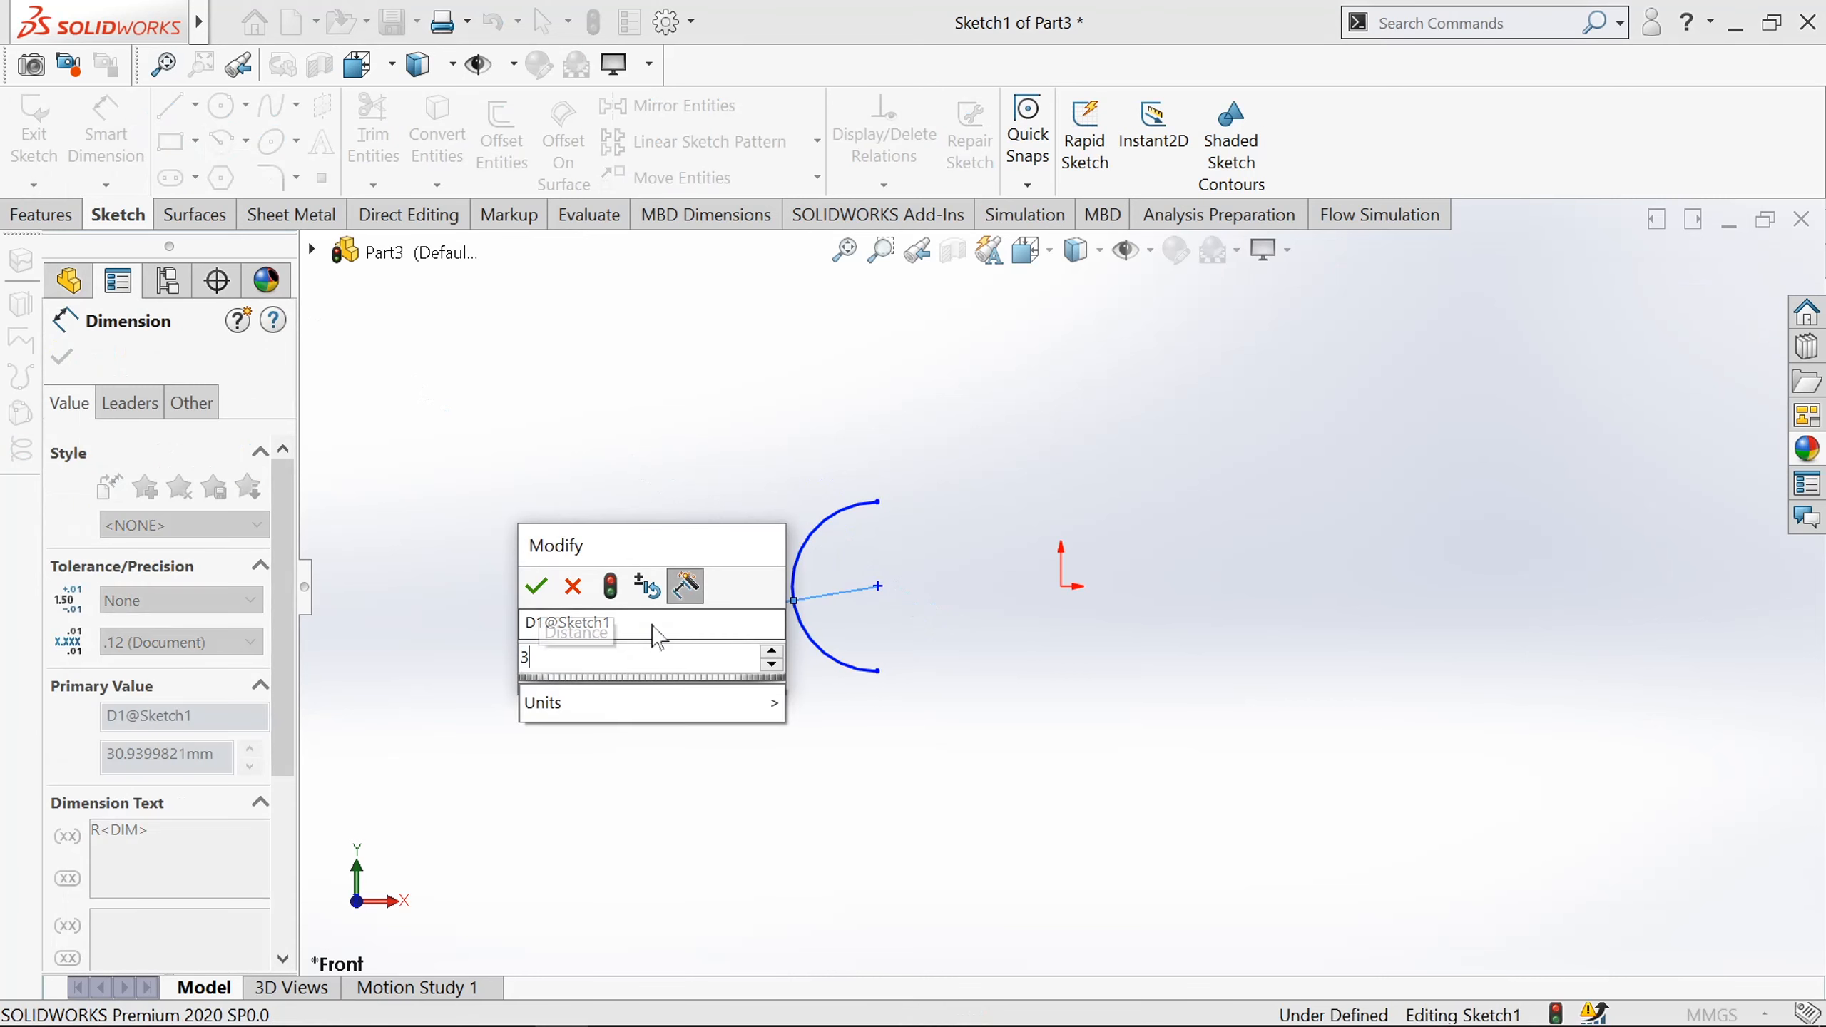
pyautogui.press('Return')
# Dimension the distance from the arc's center to the origin as 6 mm.
pyautogui.click(878, 587)
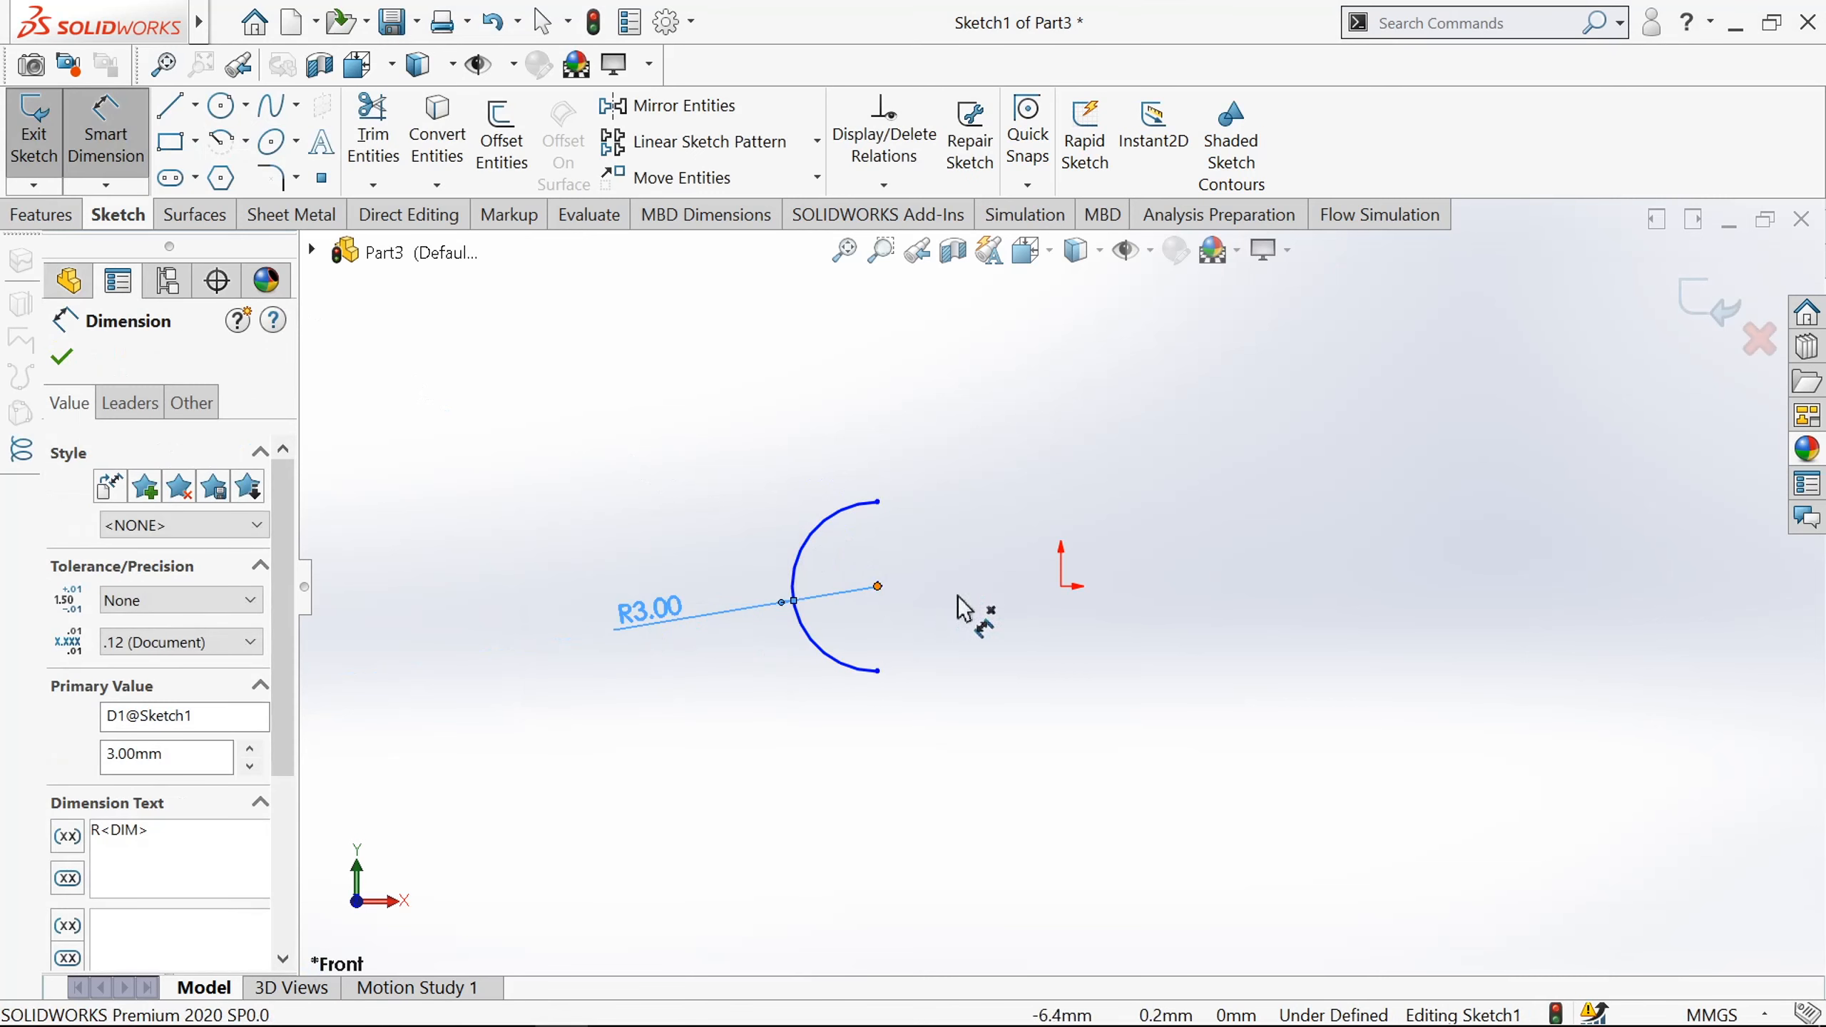
pyautogui.click(1062, 587)
pyautogui.click(1011, 715)
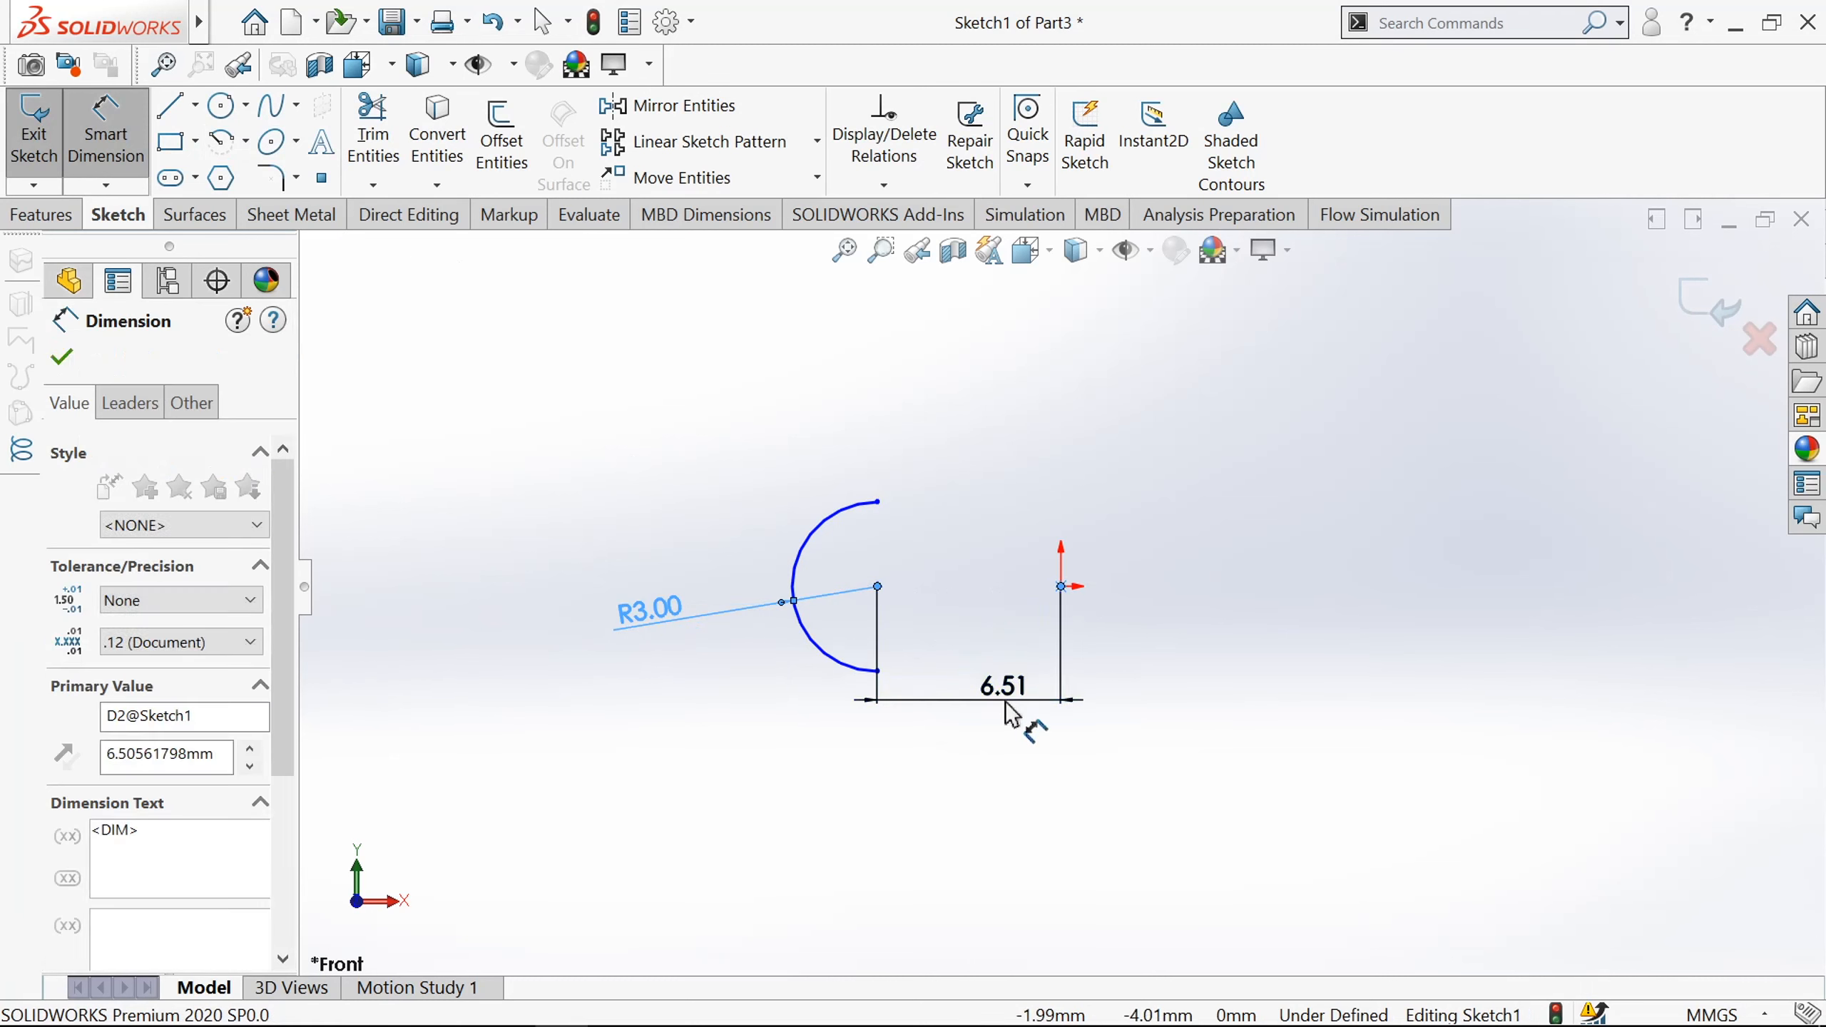
pyautogui.write('6')
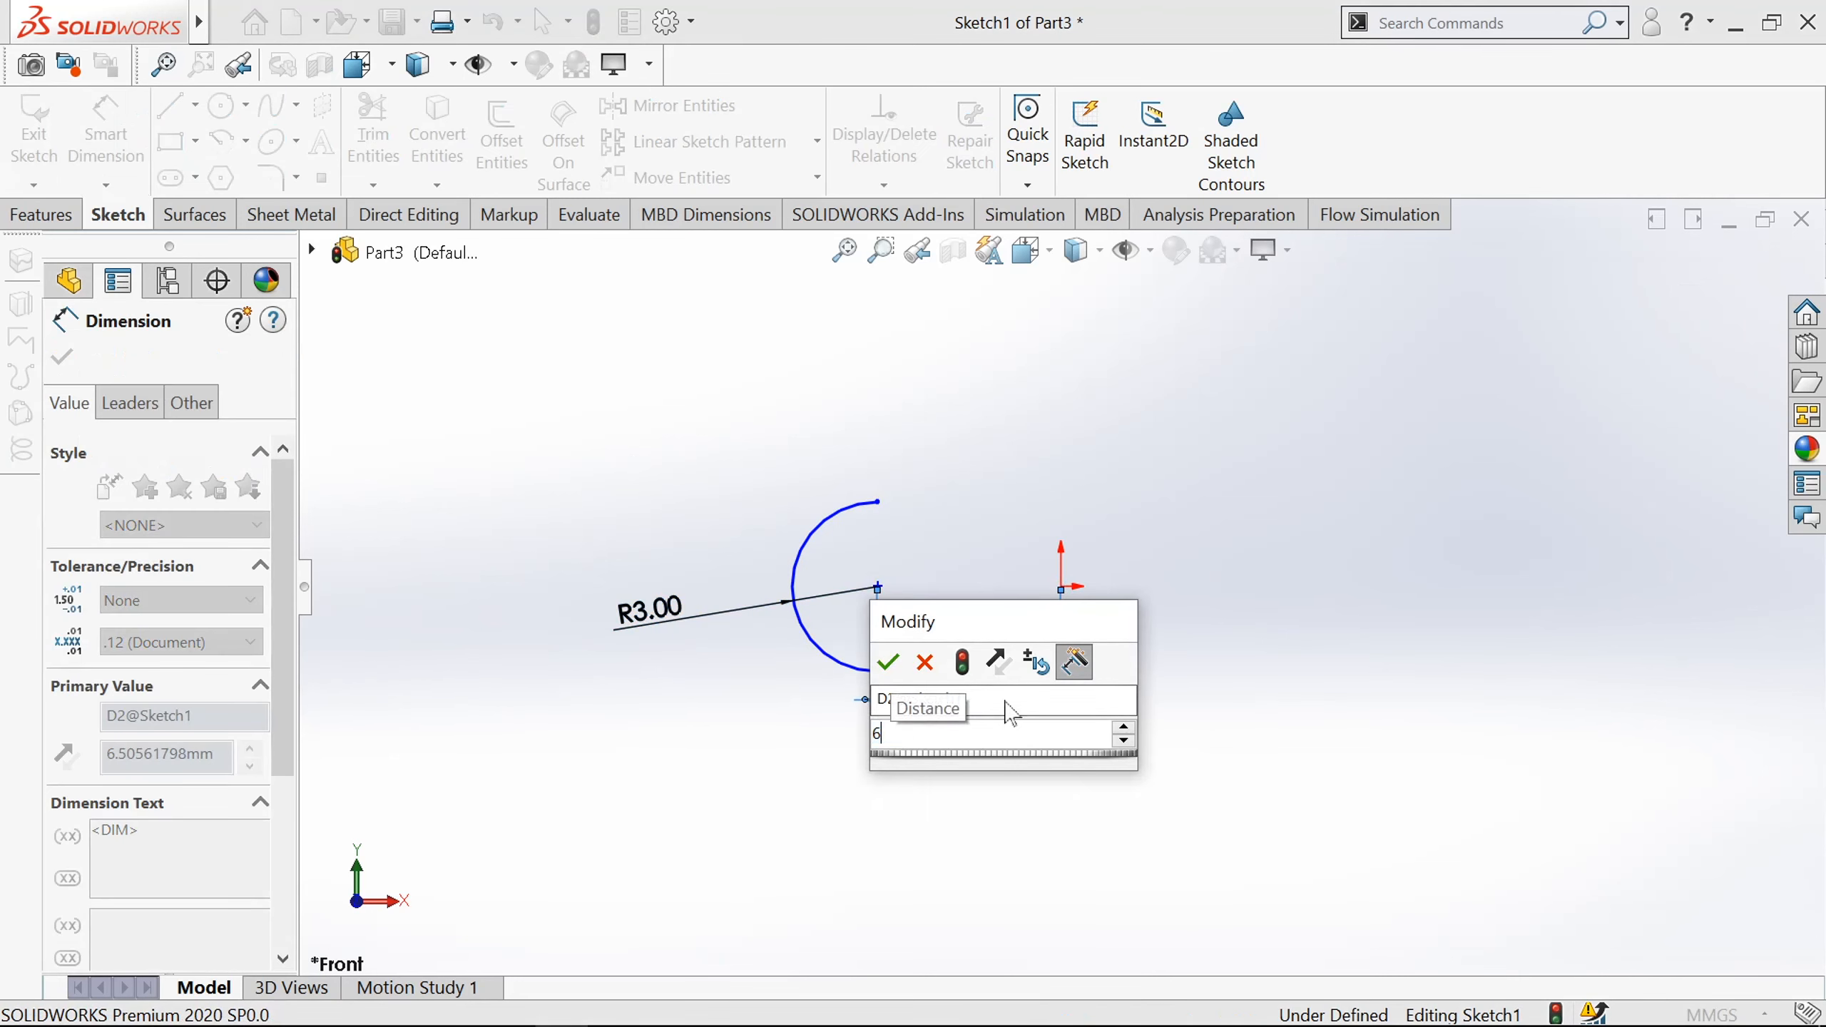
pyautogui.press('Return')
pyautogui.click(62, 357)
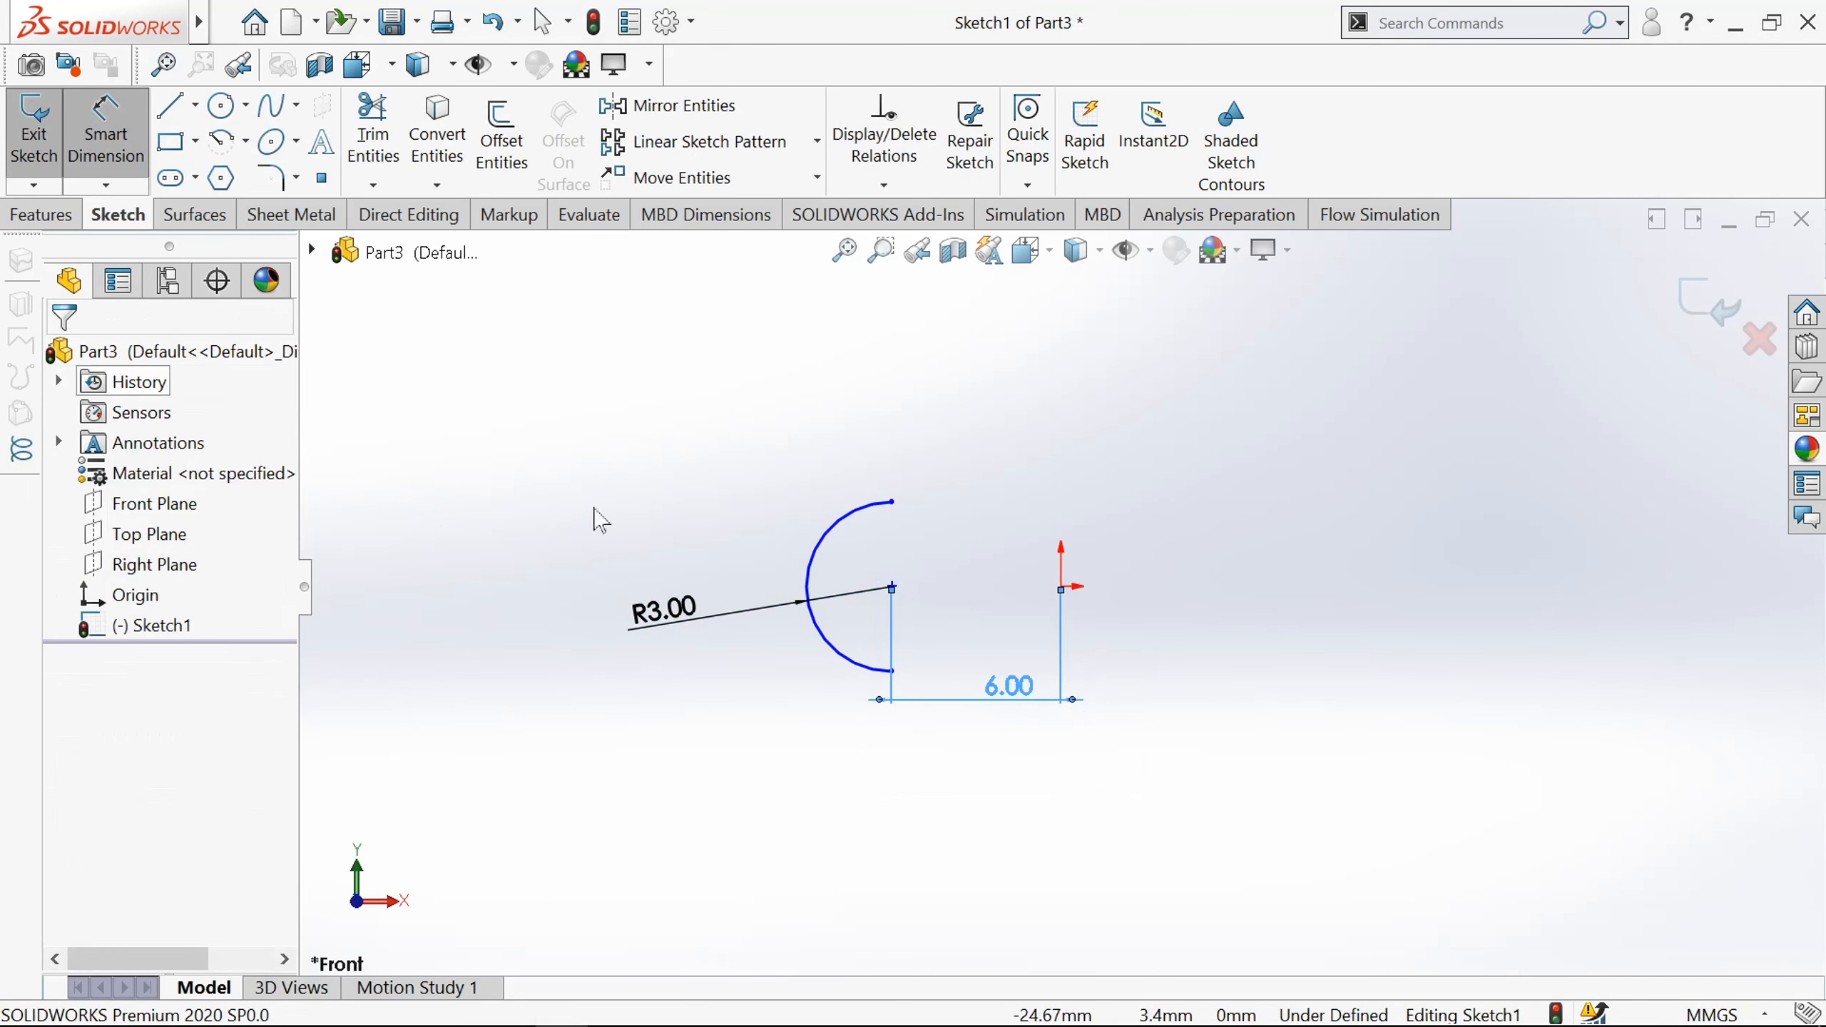
pyautogui.press('Escape')
# Add a horizontal relation between the arc's center point and the origin.
pyautogui.click(893, 587)
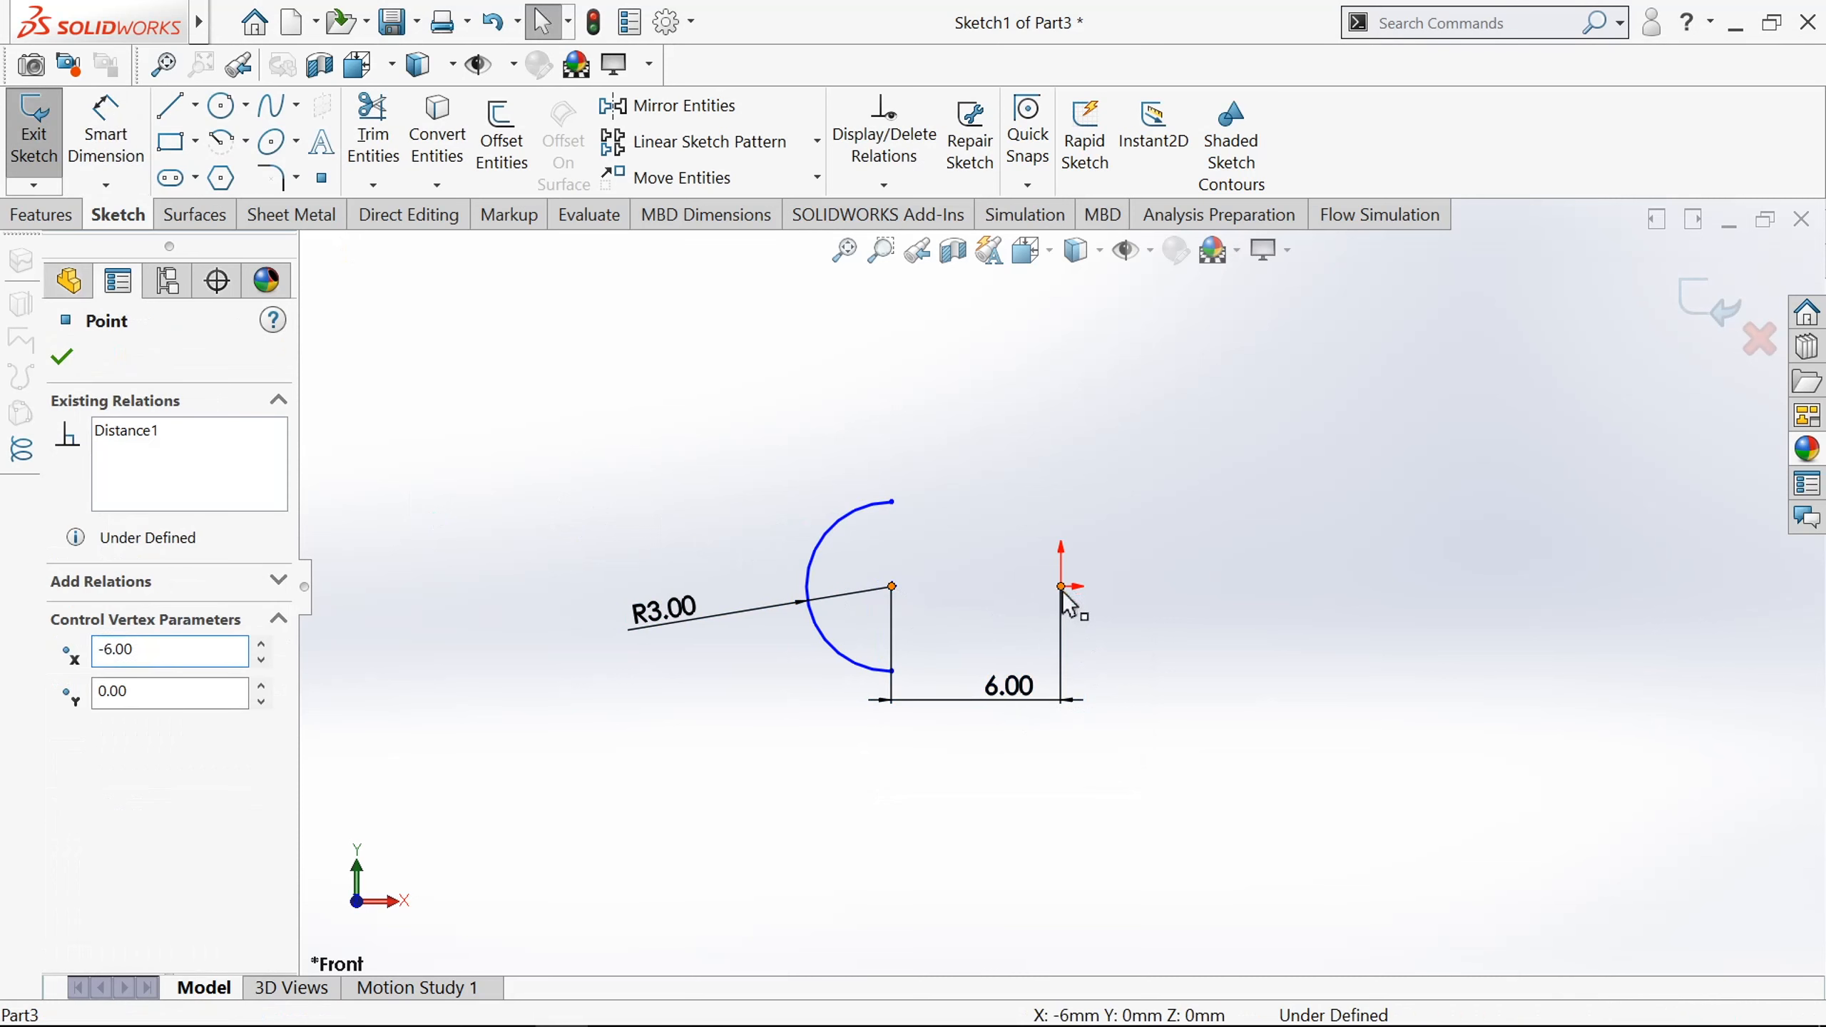
pyautogui.keyDown('ctrl'); pyautogui.click(1062, 586); pyautogui.keyUp('ctrl')
pyautogui.click(1121, 491)
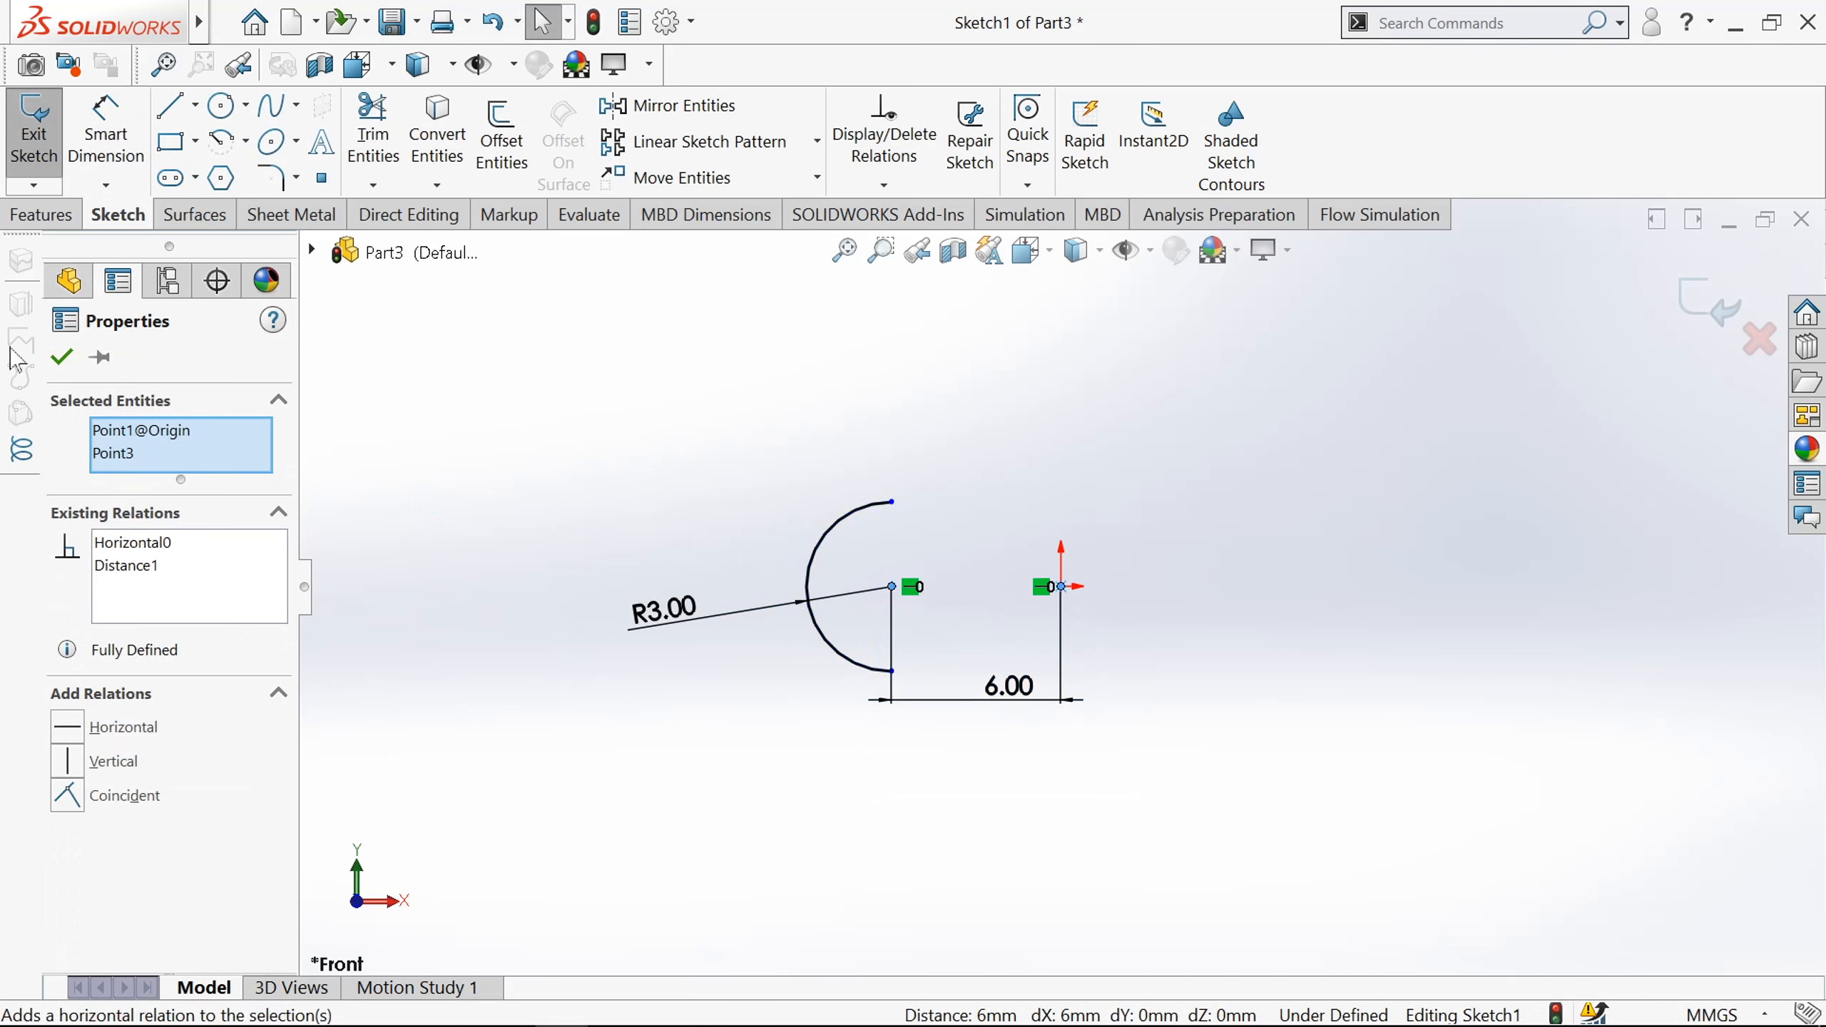
pyautogui.click(62, 357)
pyautogui.press('z')
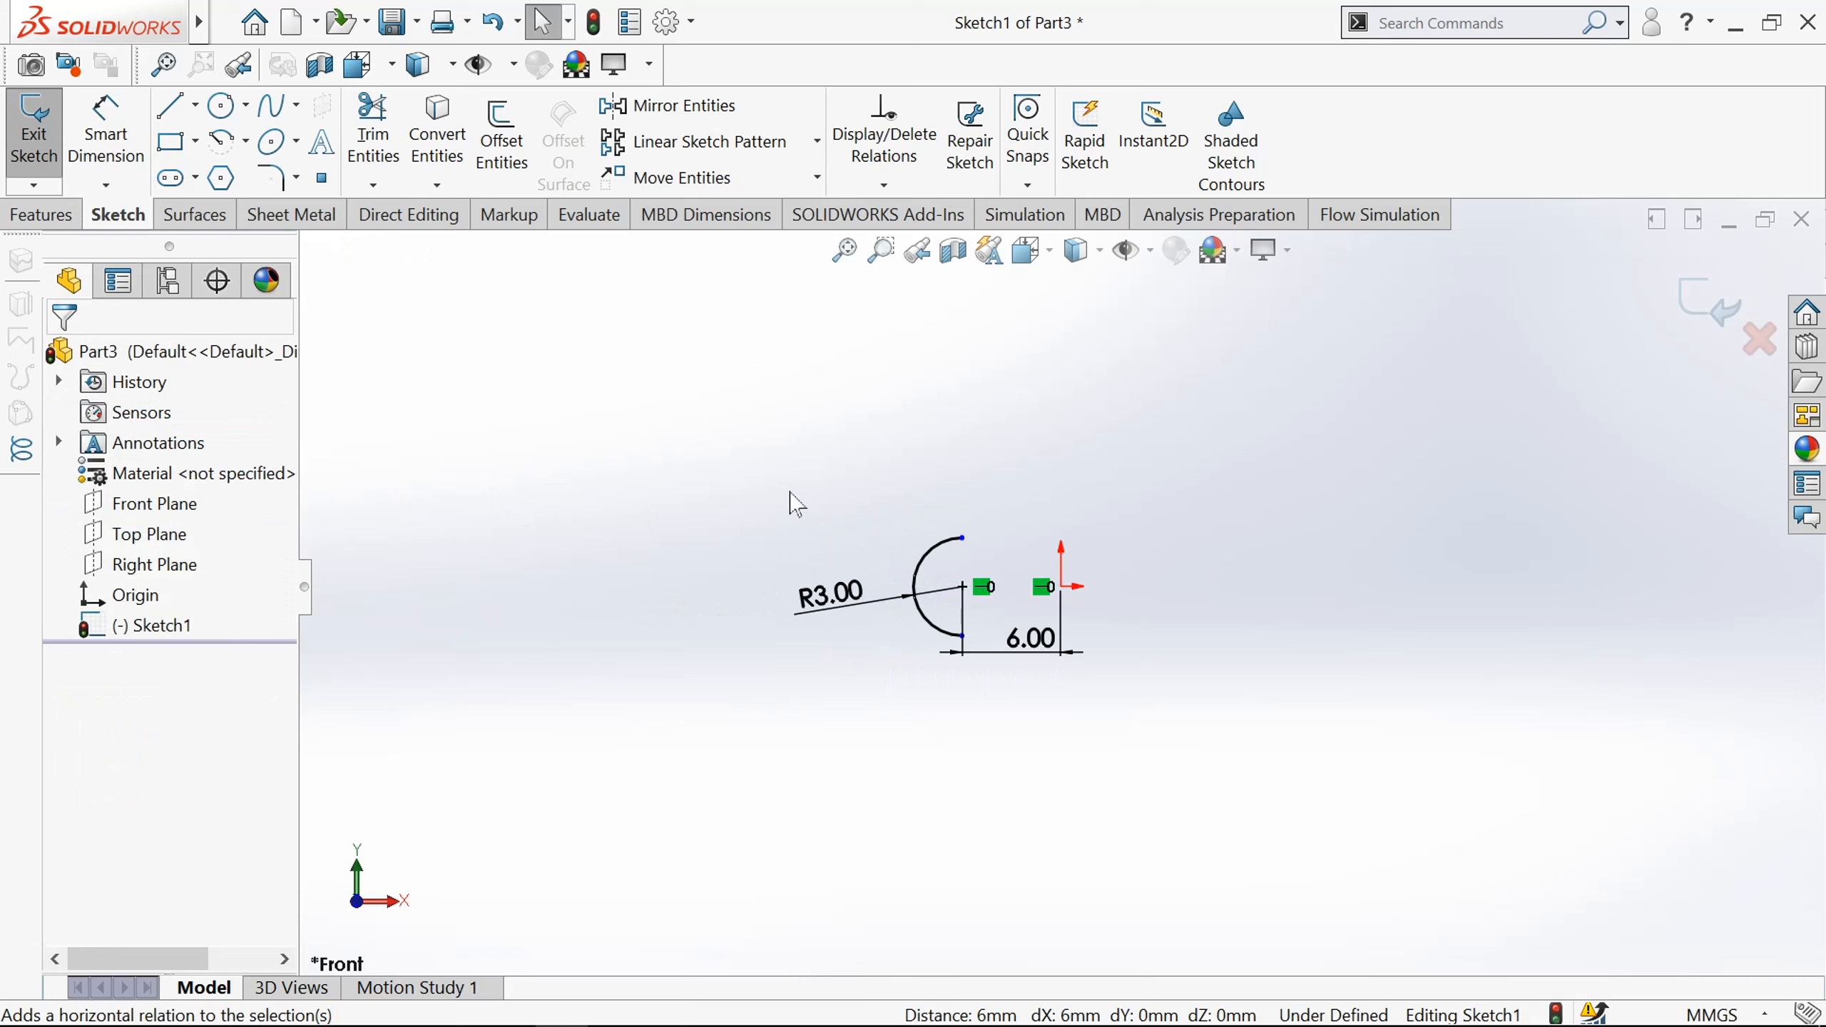
# Draw a vertical centerline through the origin, extending above and below the arc.
pyautogui.click(195, 105)
pyautogui.click(223, 175)
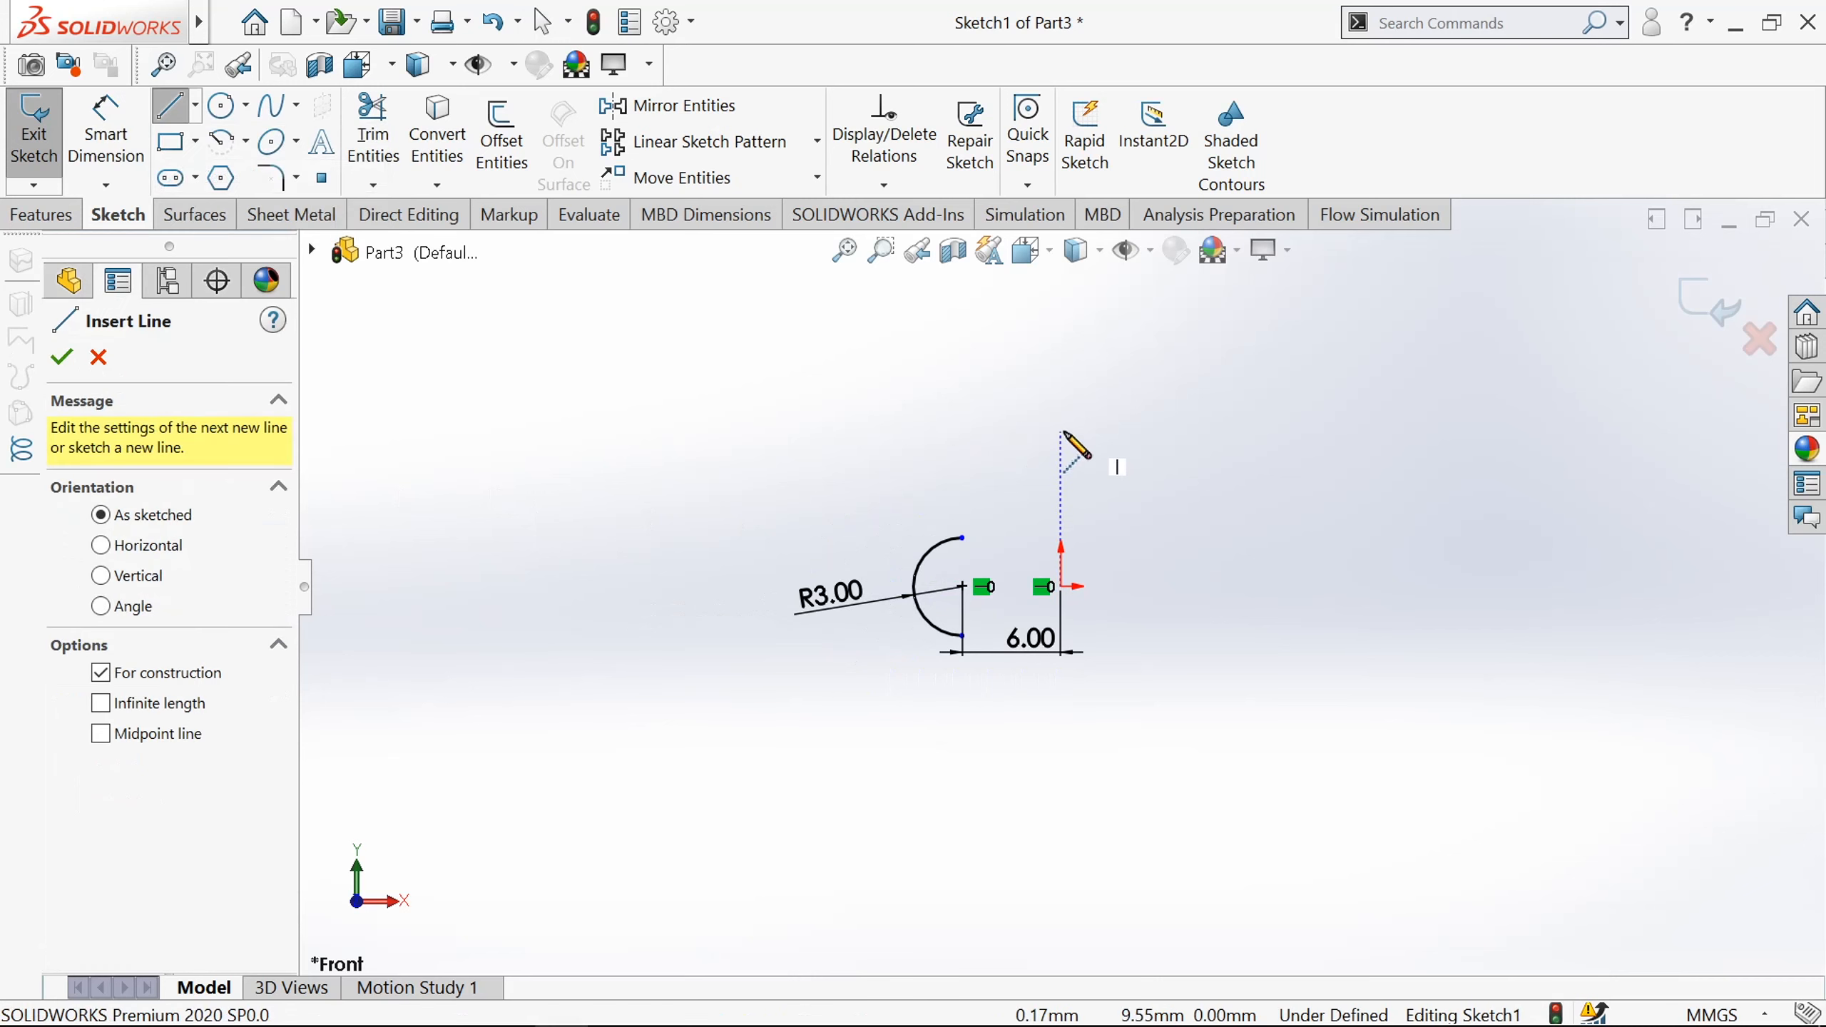
pyautogui.click(1061, 432)
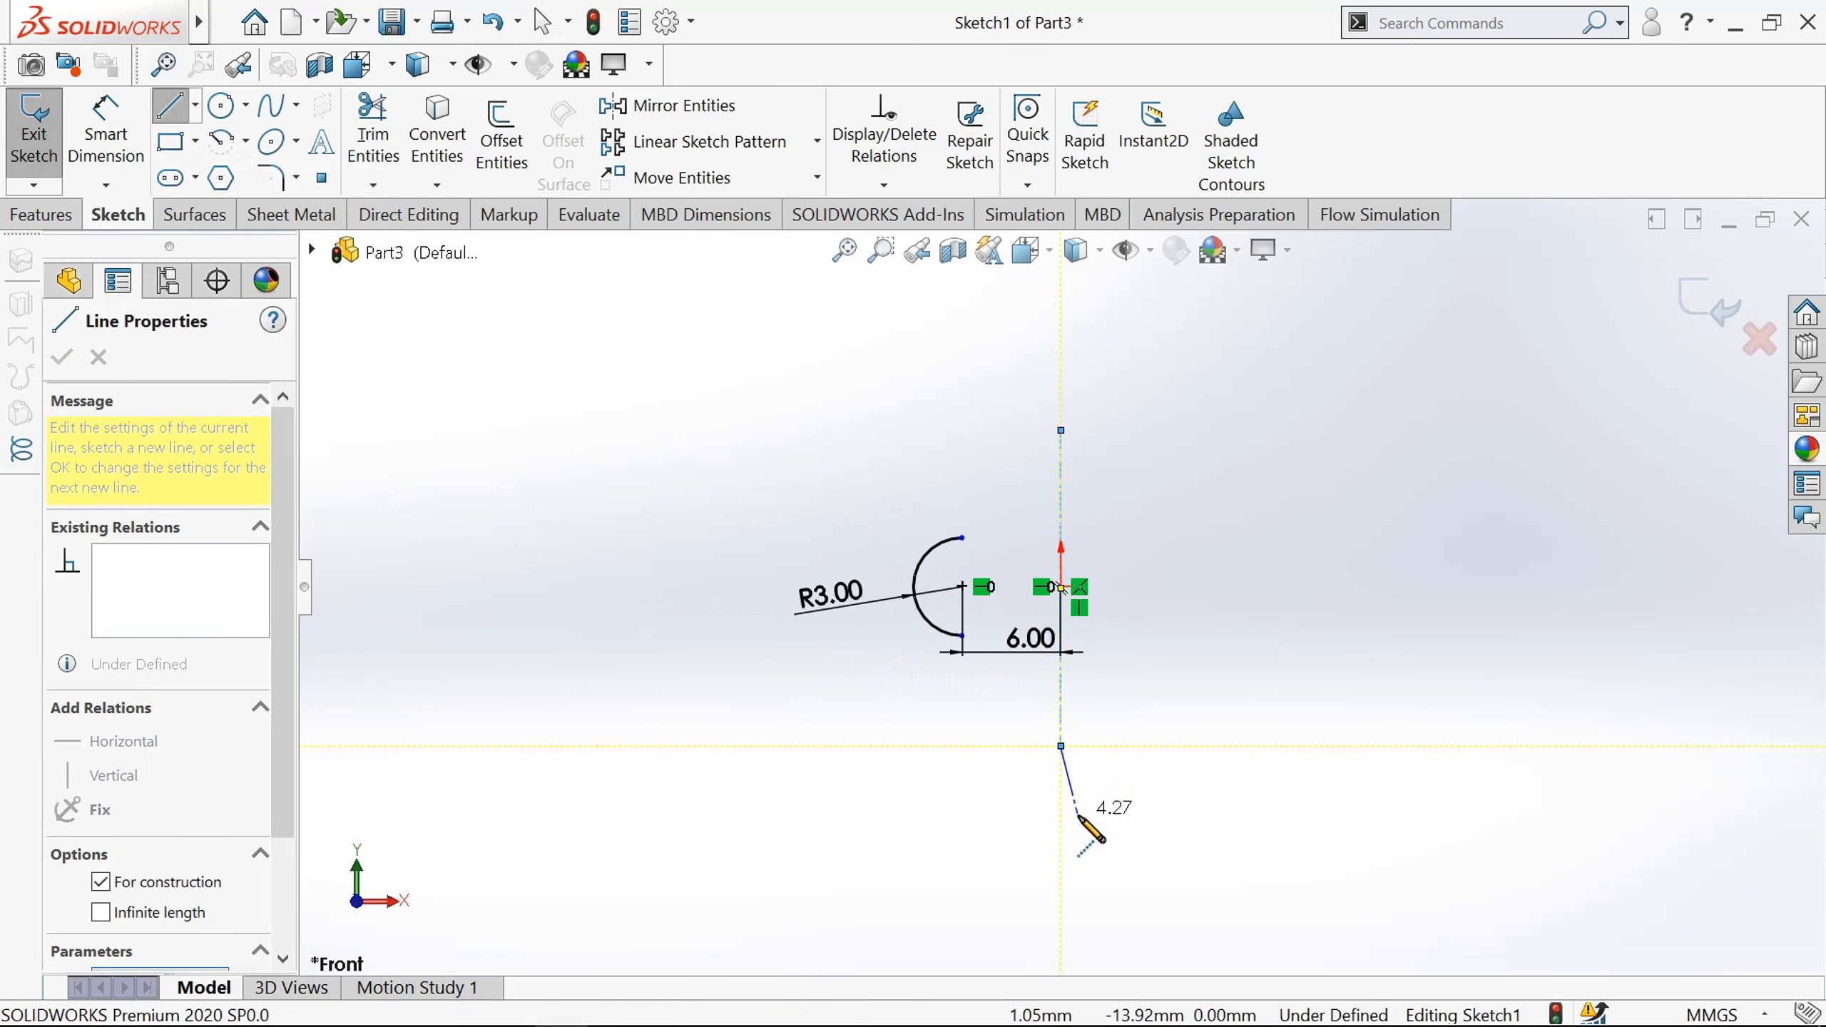
pyautogui.click(1061, 746)
pyautogui.press('Escape')
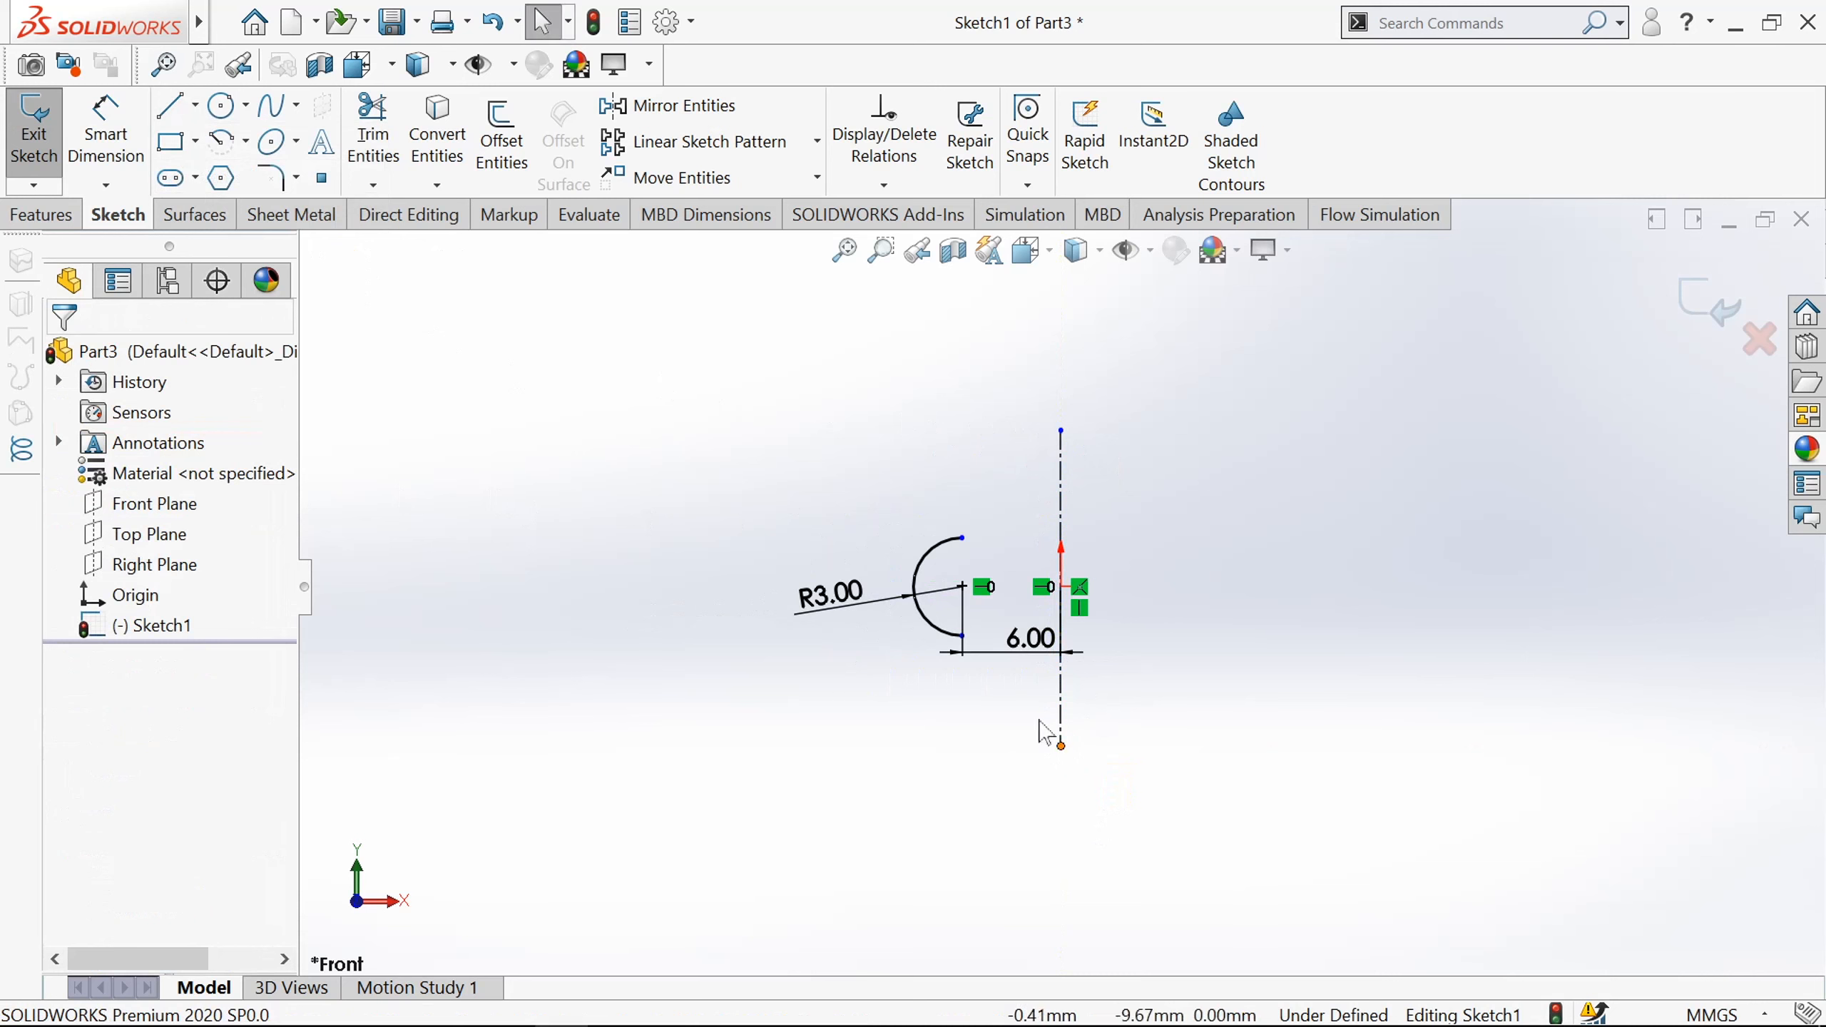
pyautogui.click(41, 215)
pyautogui.click(149, 138)
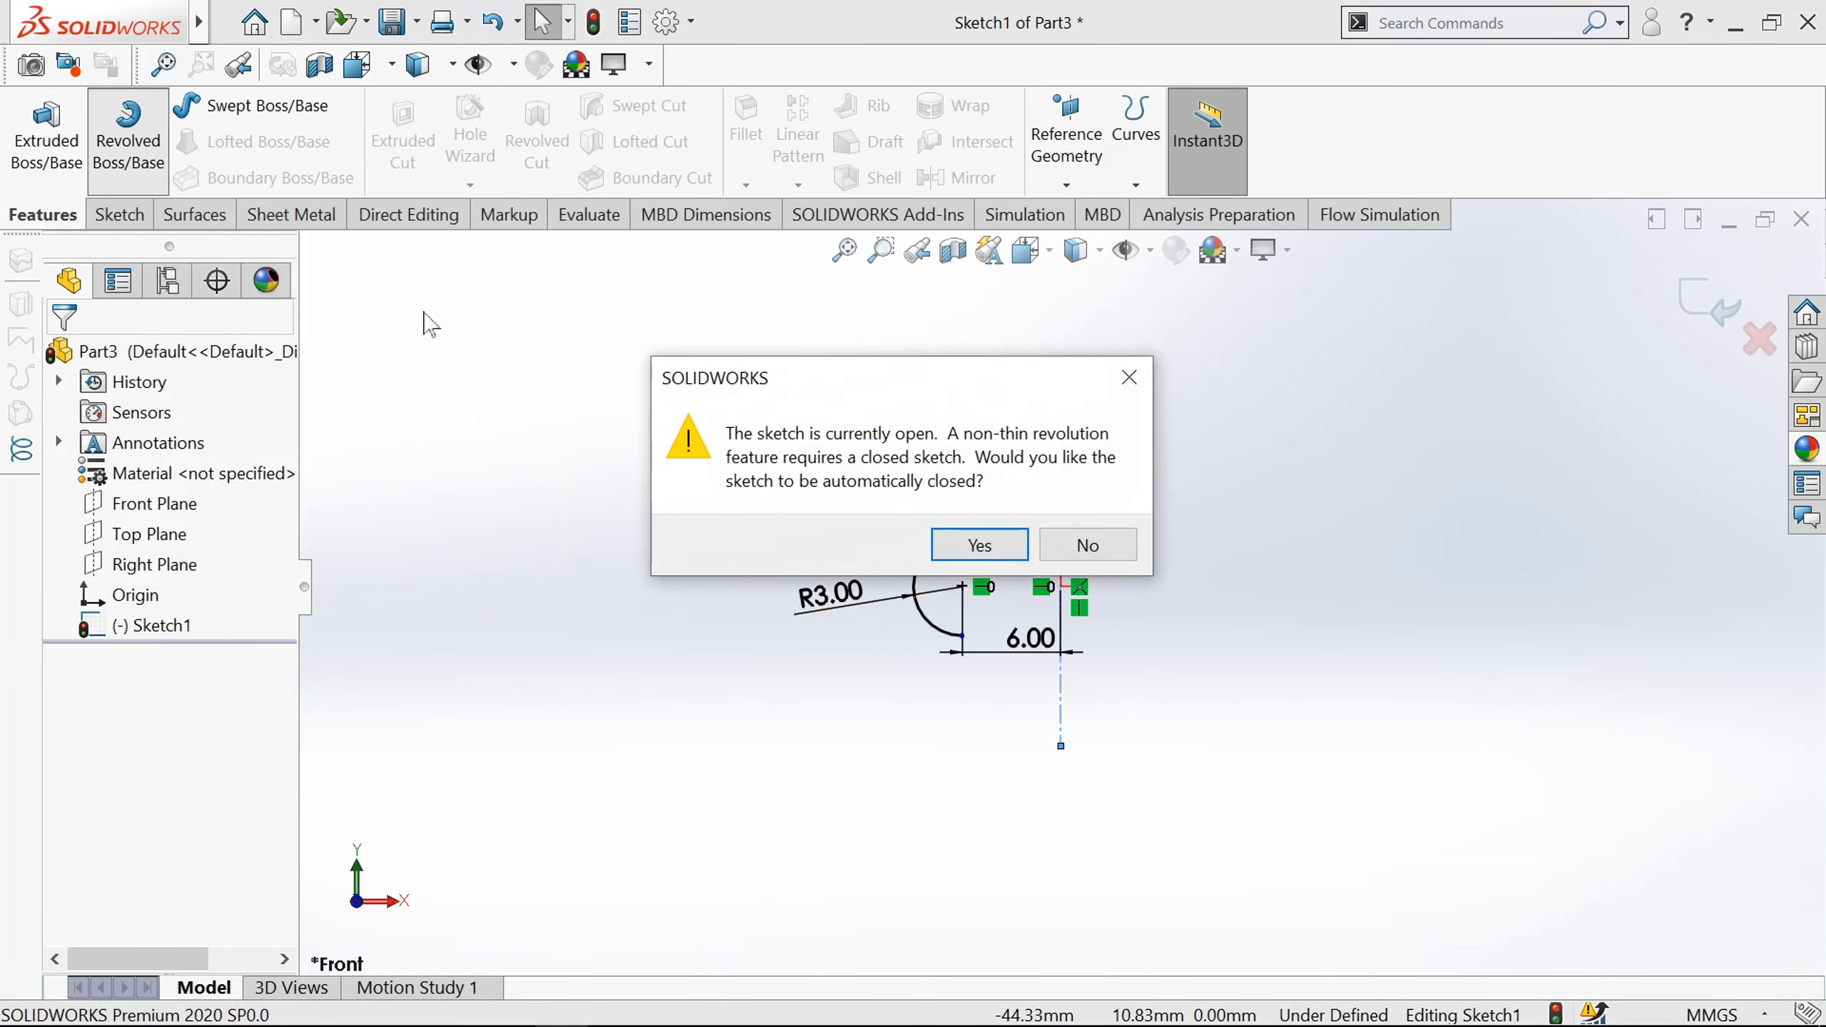
pyautogui.click(1086, 544)
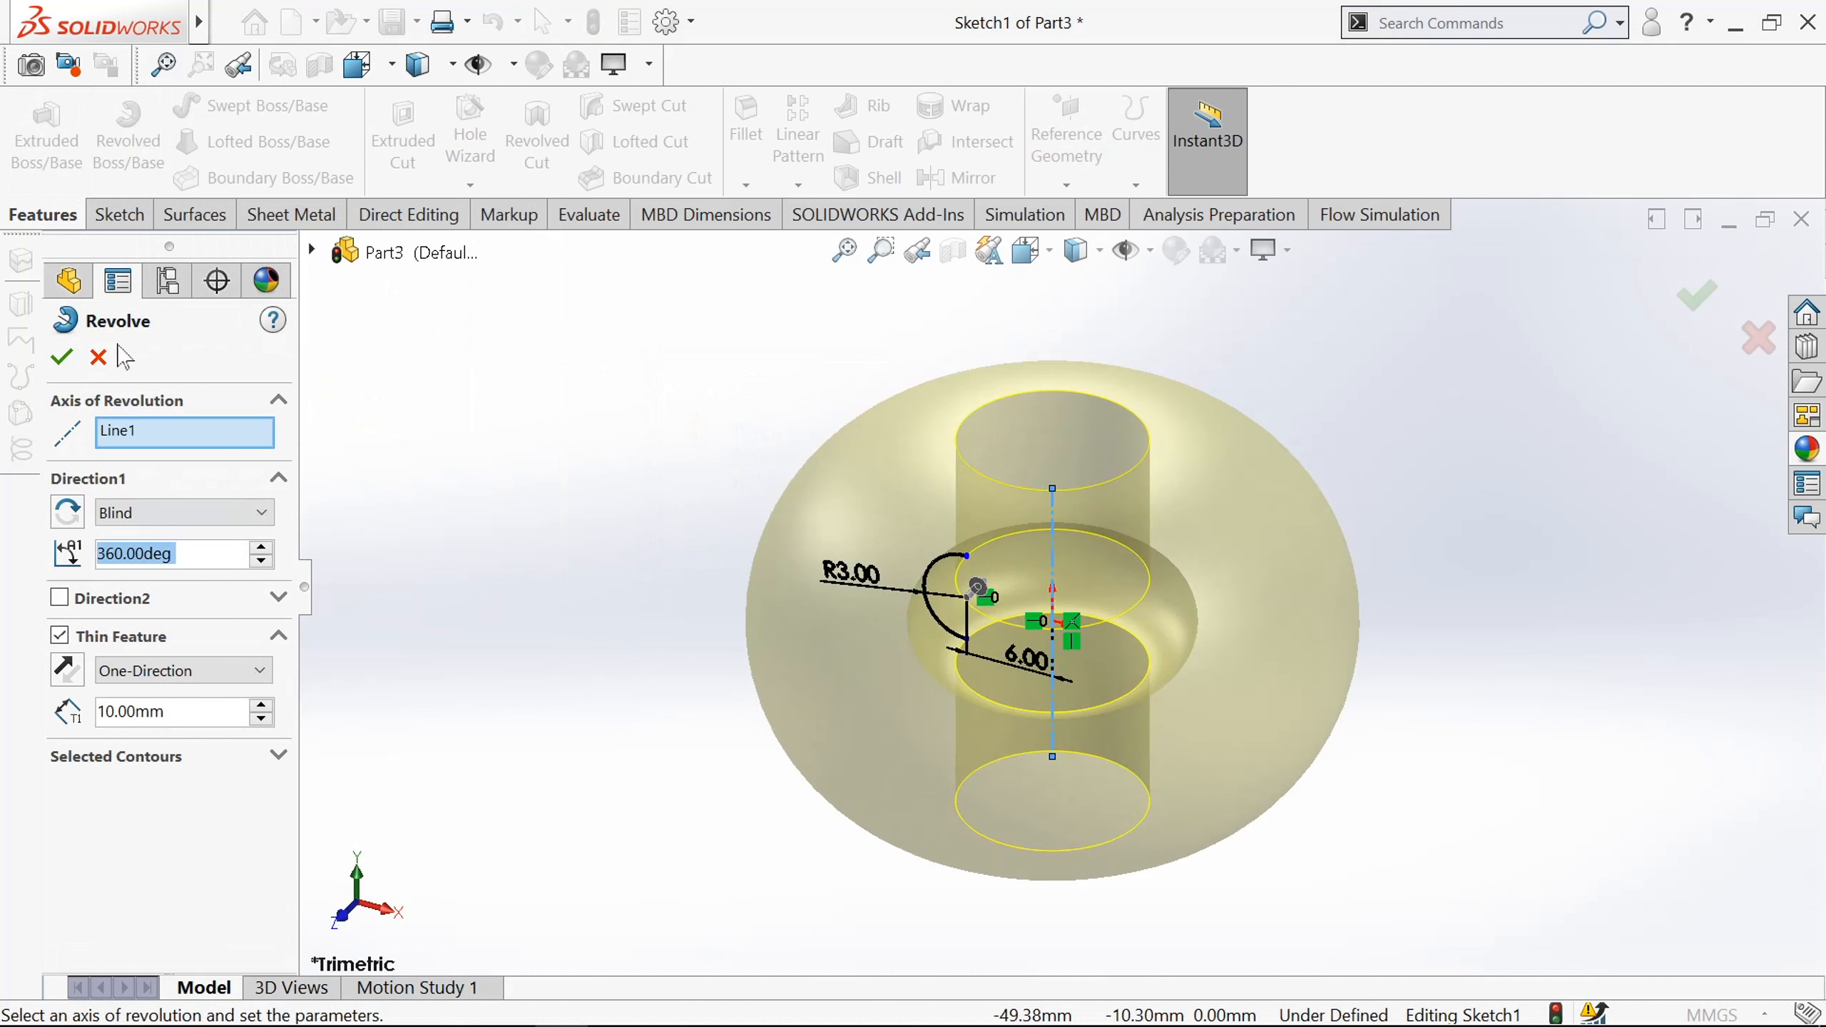
pyautogui.click(99, 358)
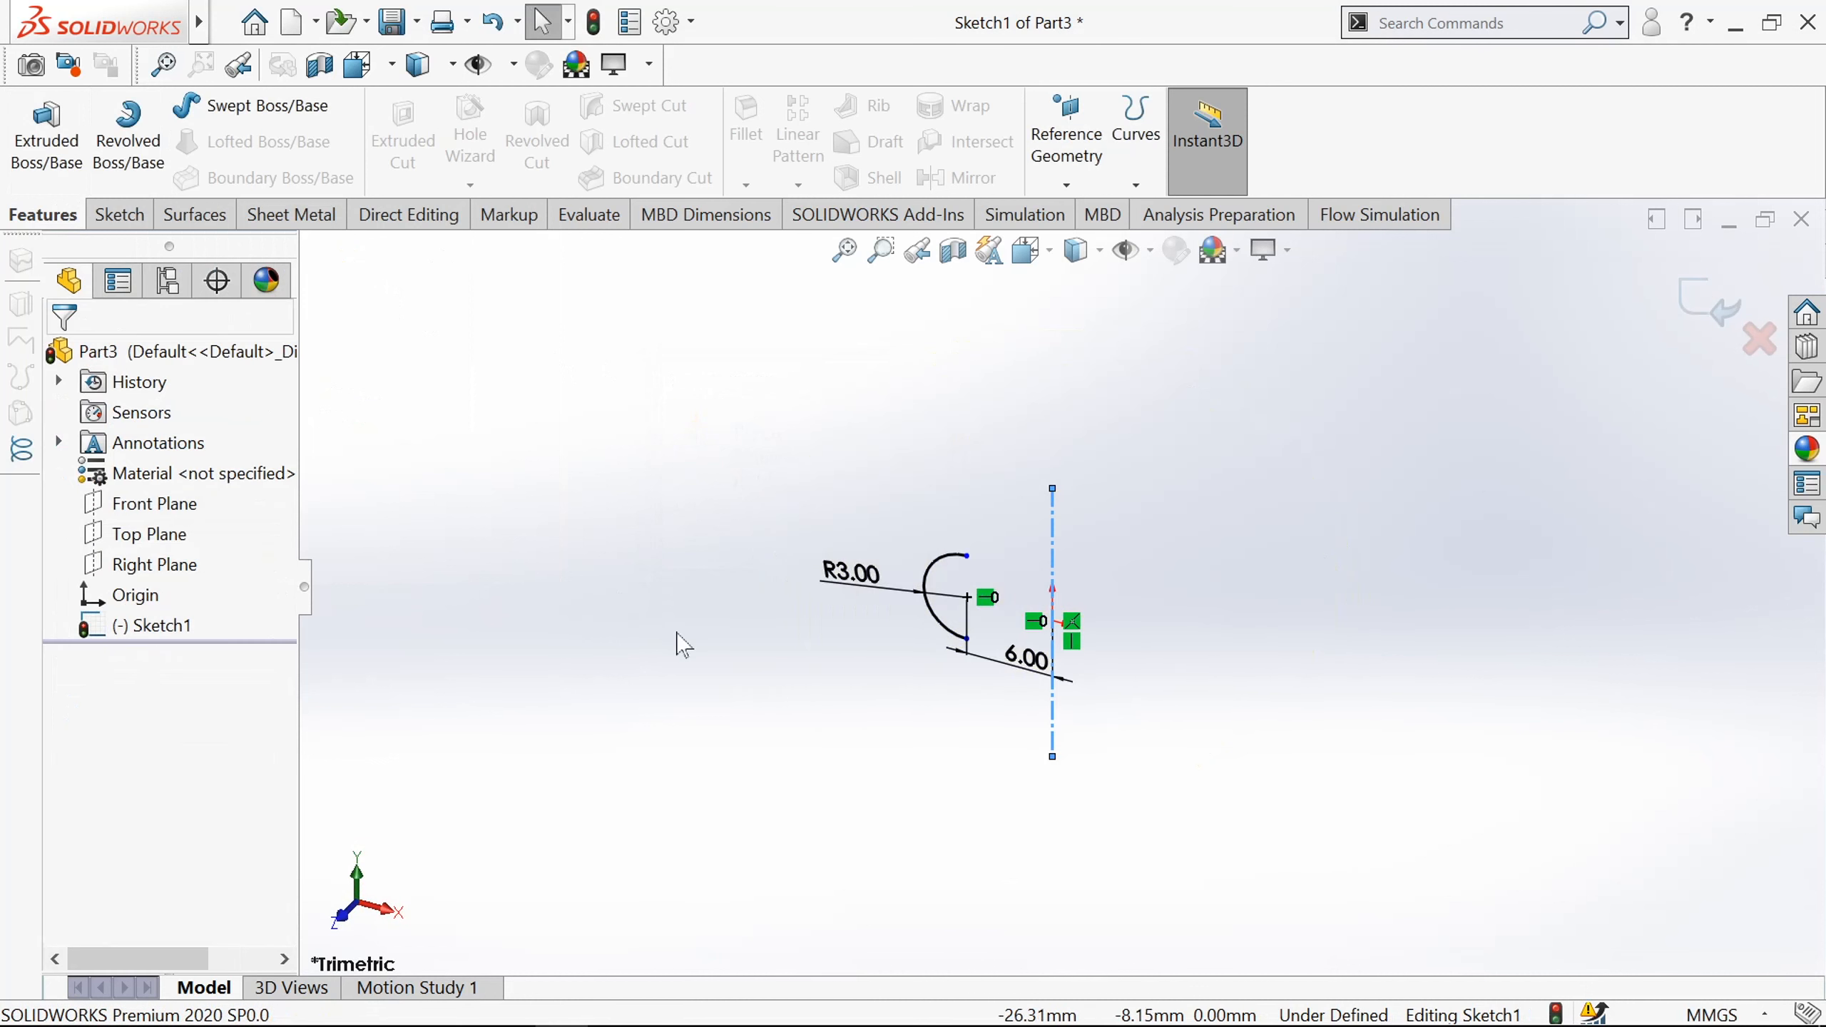
pyautogui.hotkey('ctrl', '8')
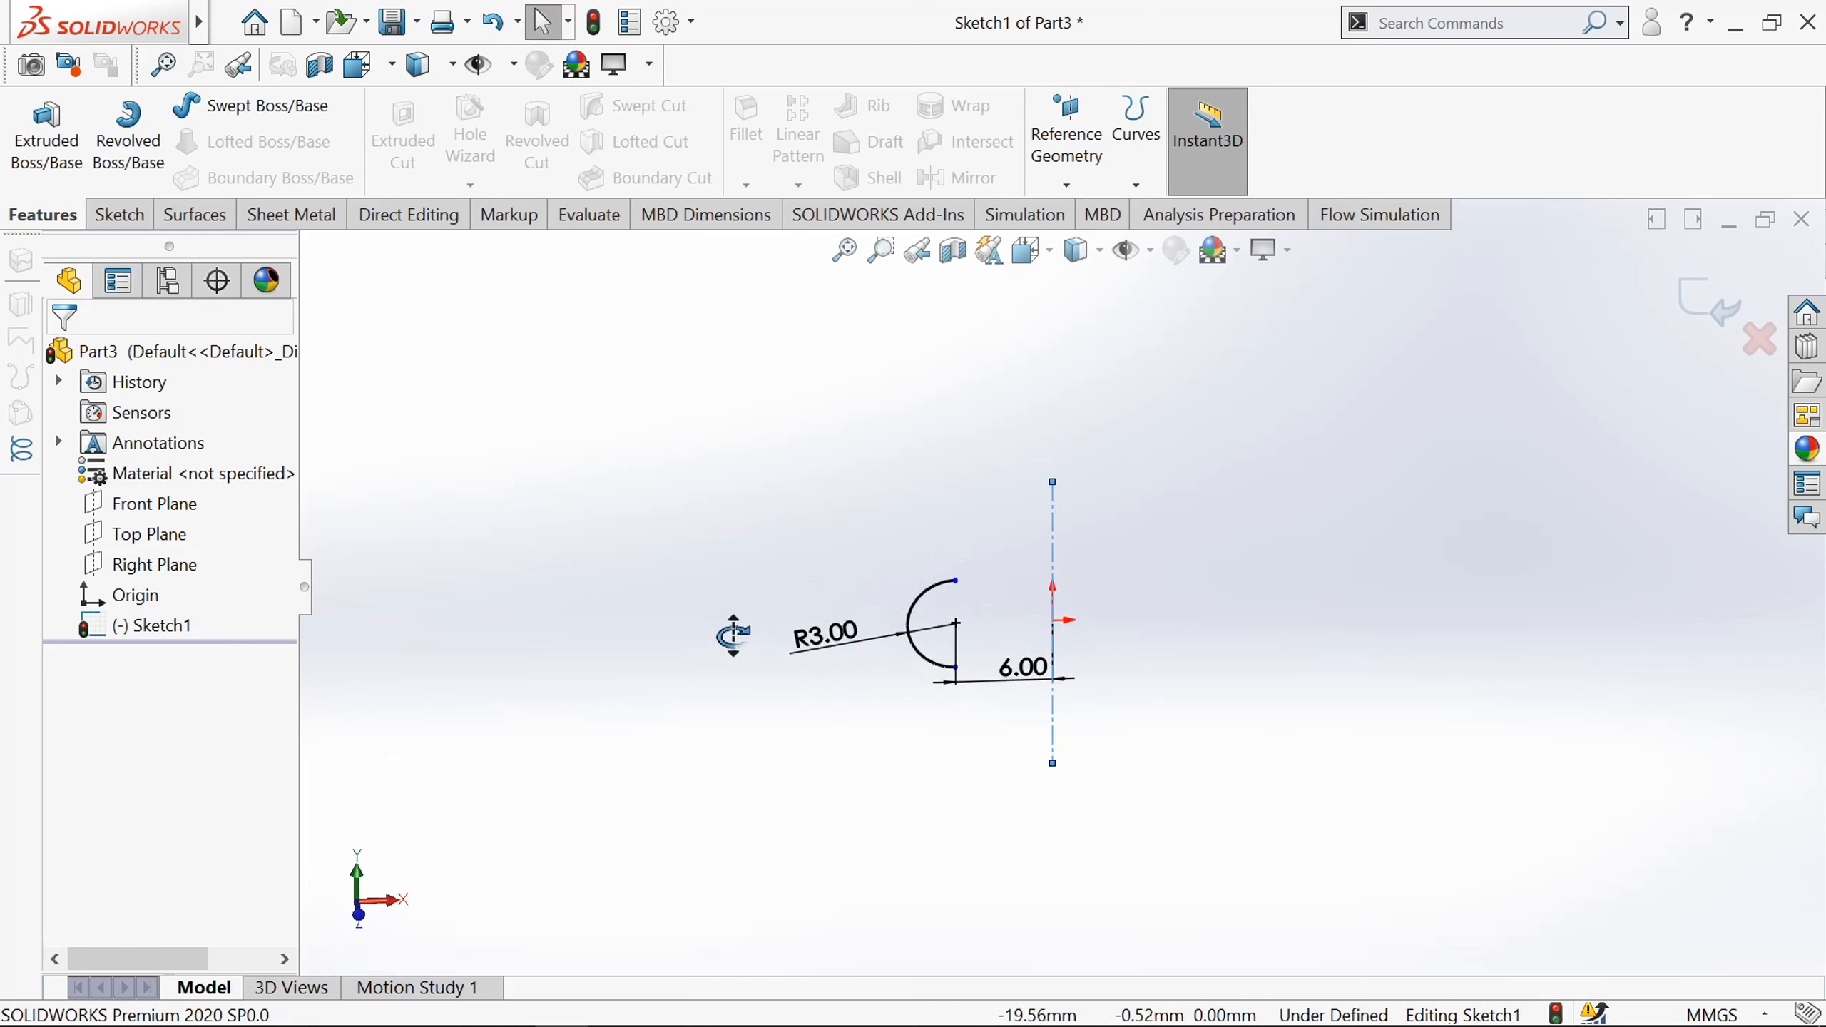
pyautogui.press('Escape')
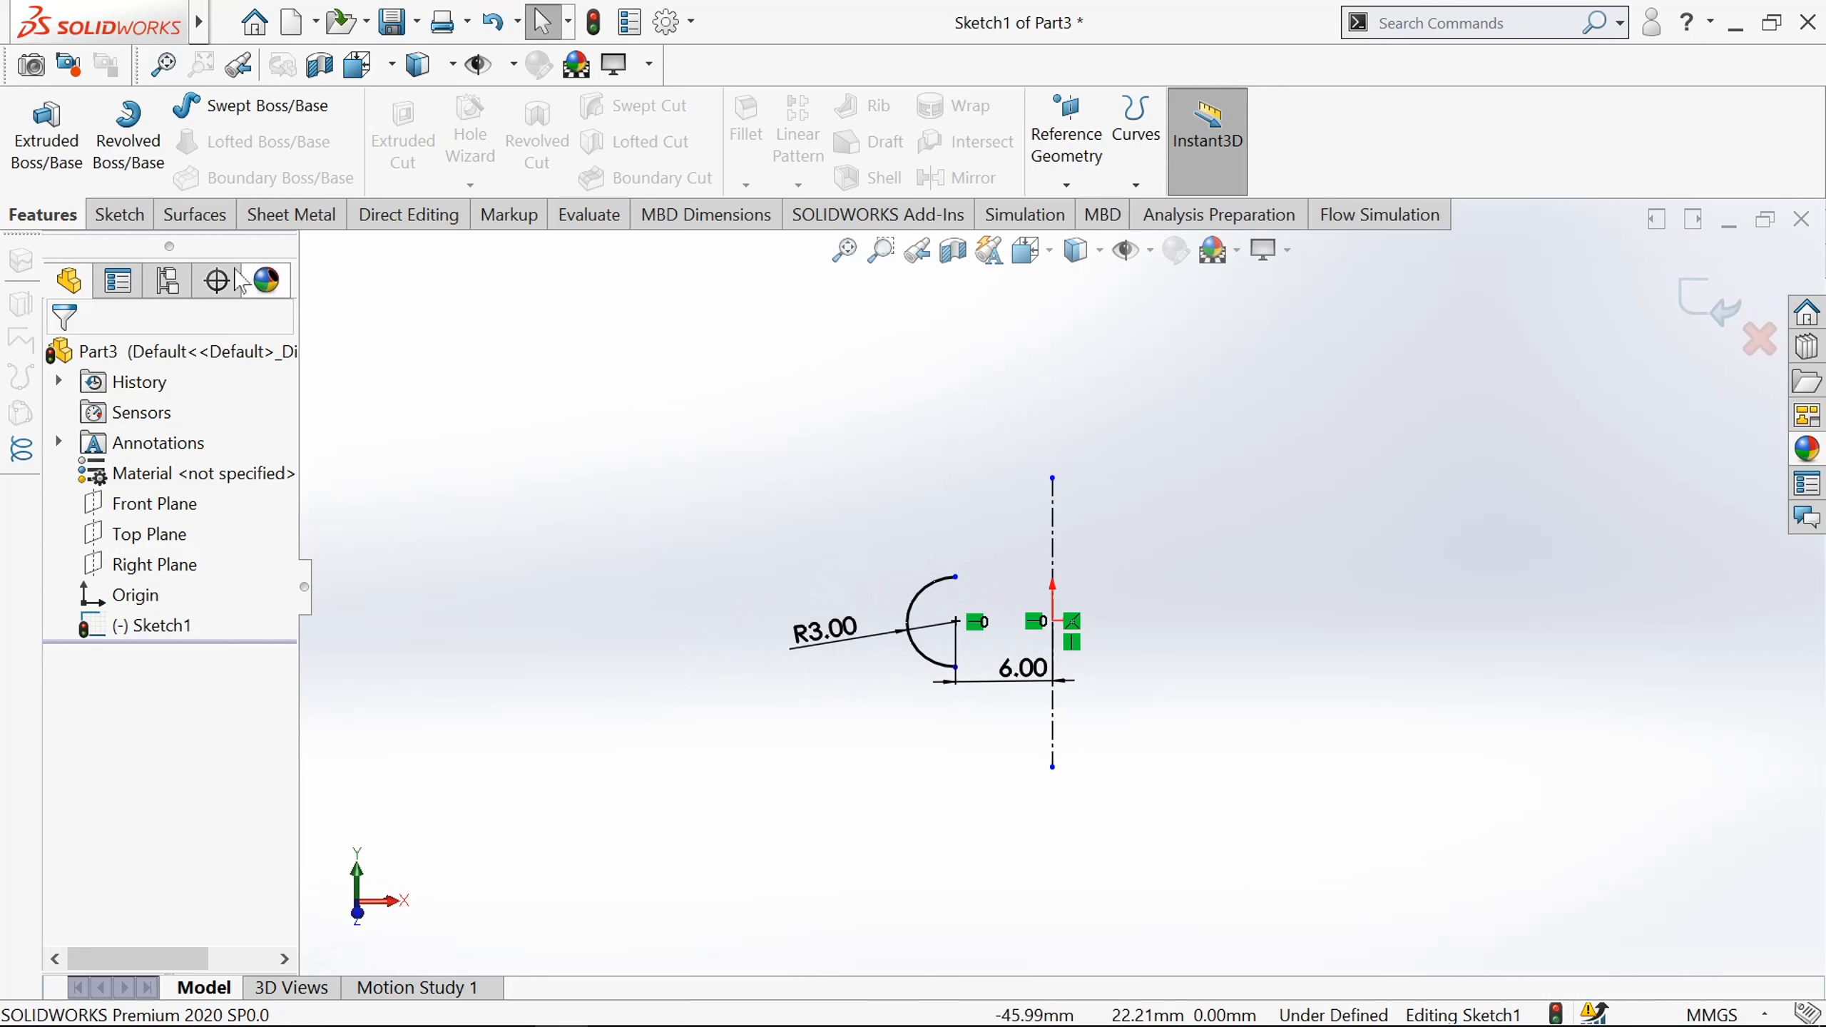
# Create a revolved surface from the open arc, 360° around the vertical centerline.
pyautogui.click(178, 217)
pyautogui.click(117, 118)
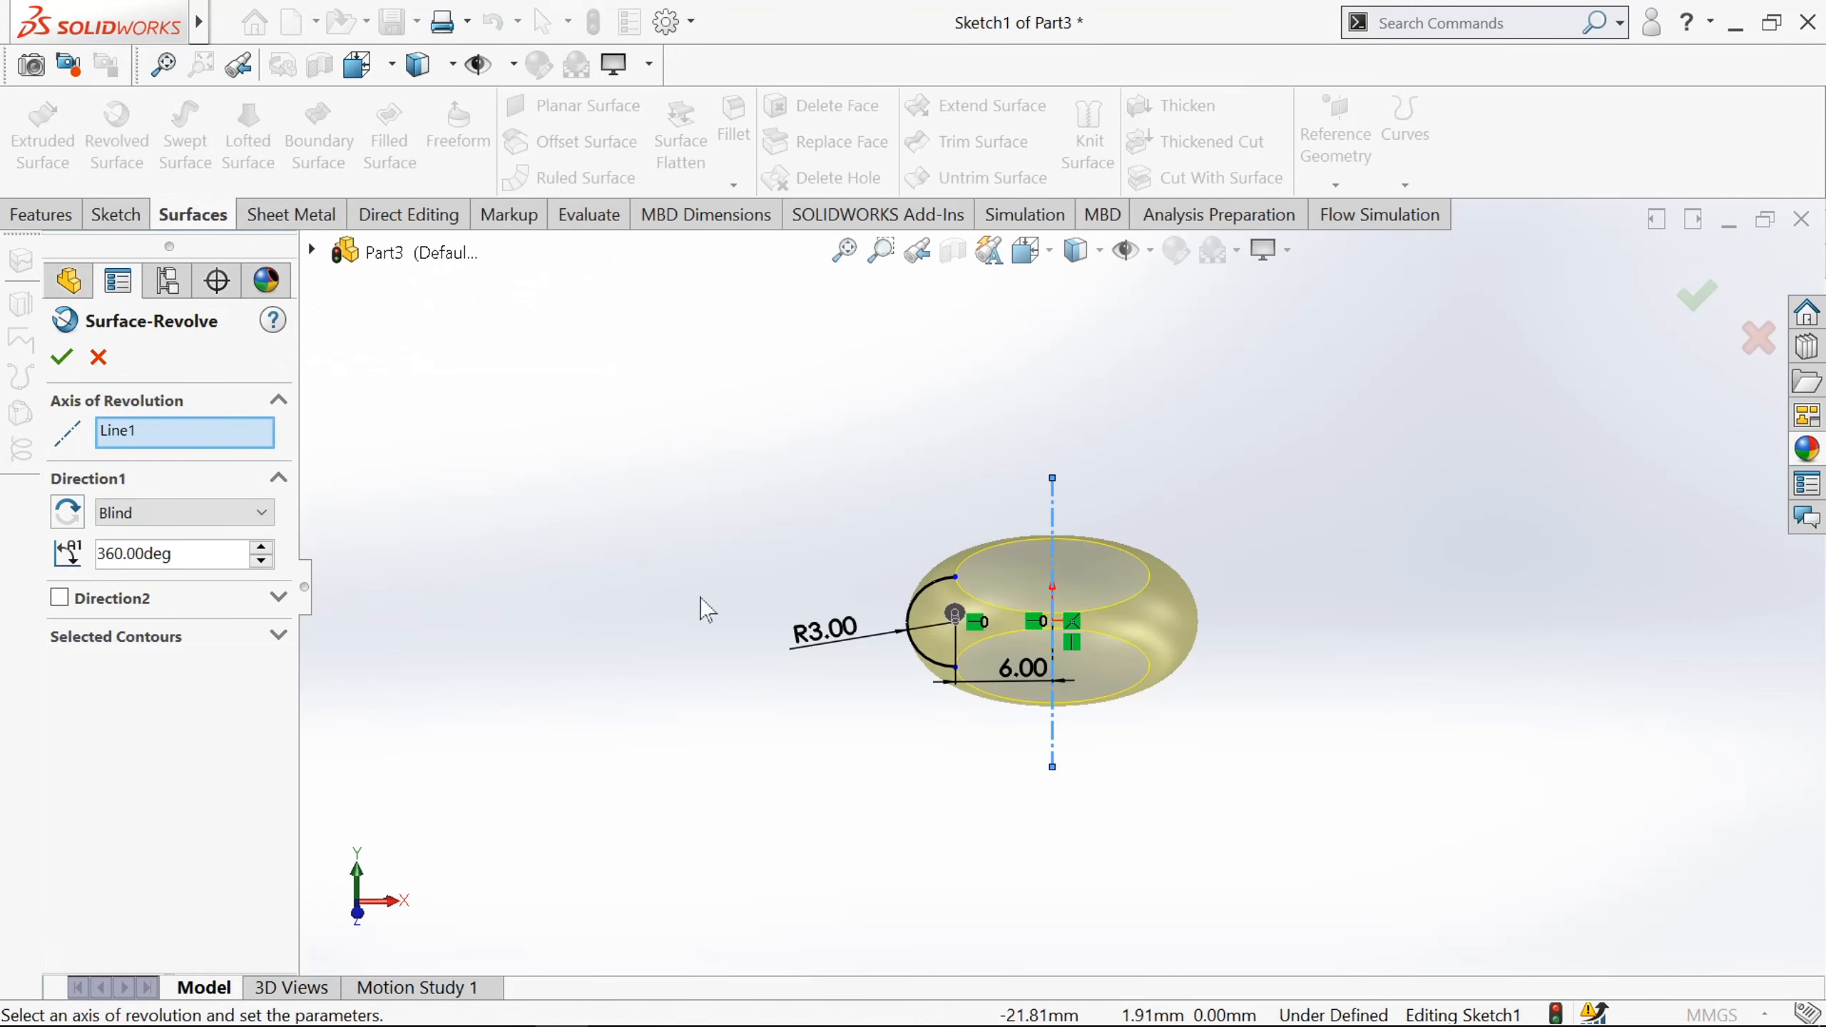
pyautogui.click(99, 357)
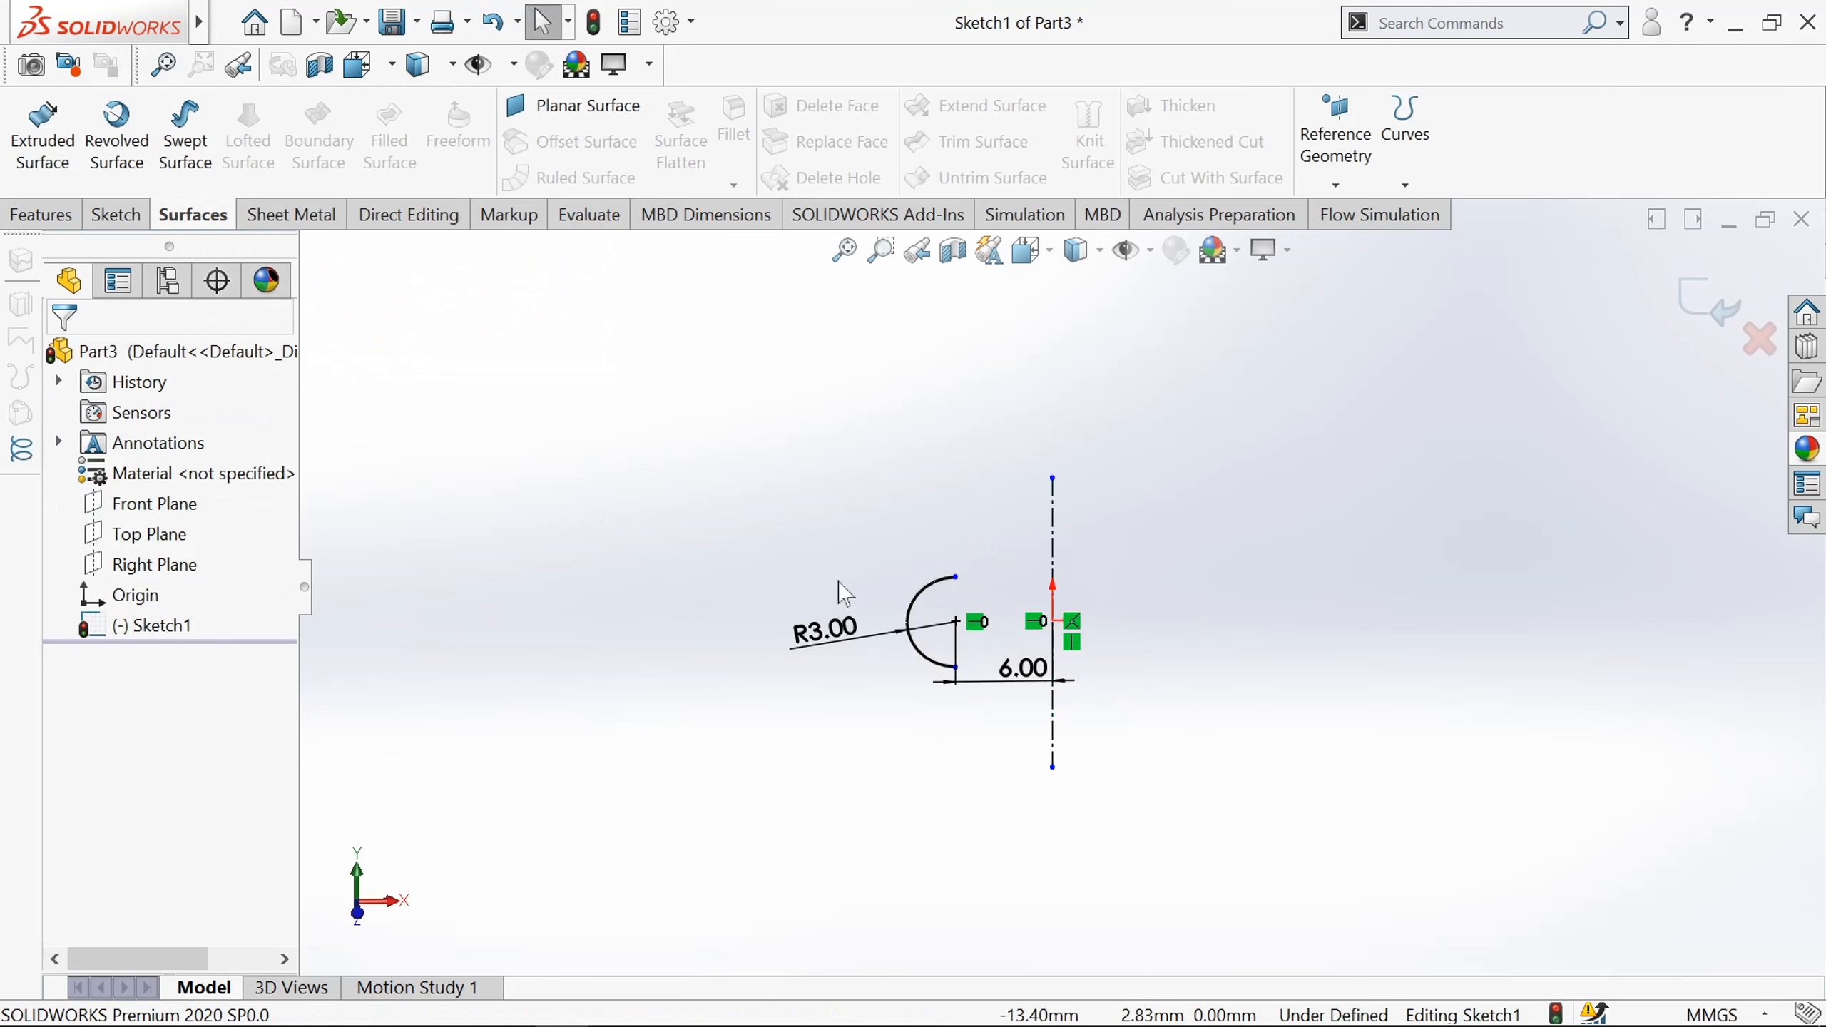
pyautogui.scroll(-1, 839, 590)
pyautogui.scroll(1, 845, 592)
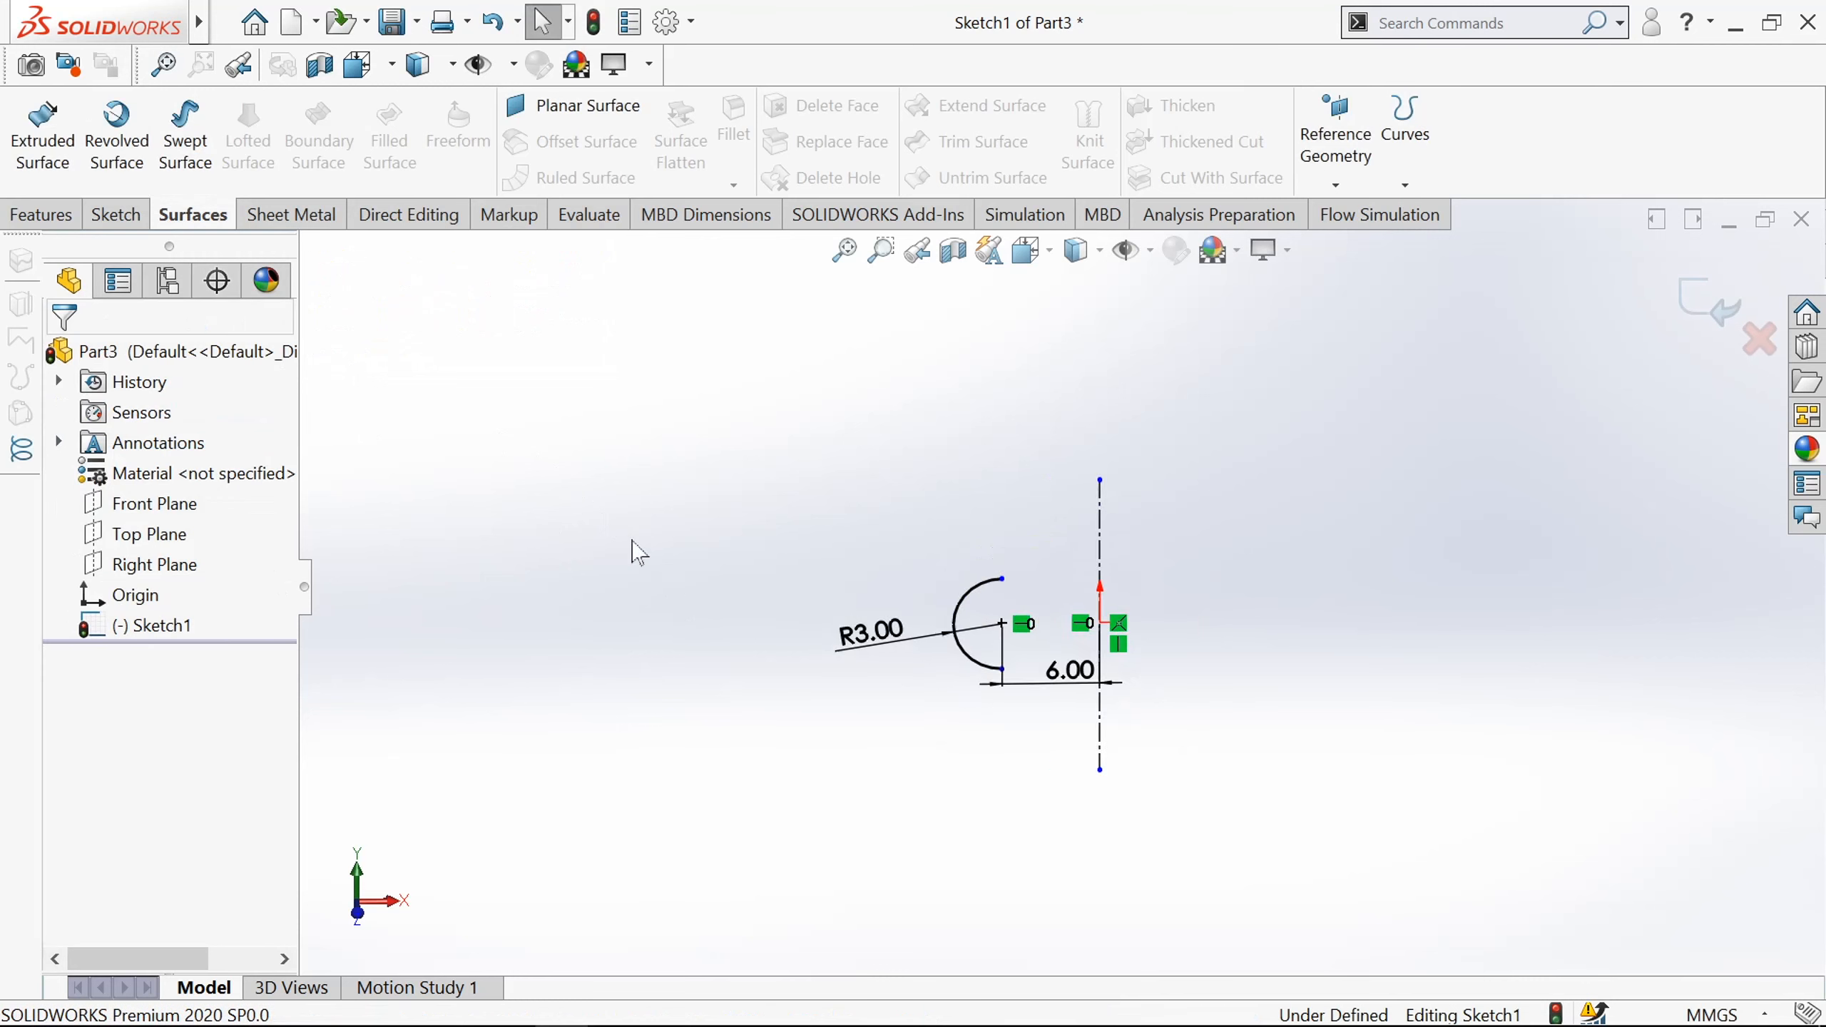
pyautogui.press('Return')
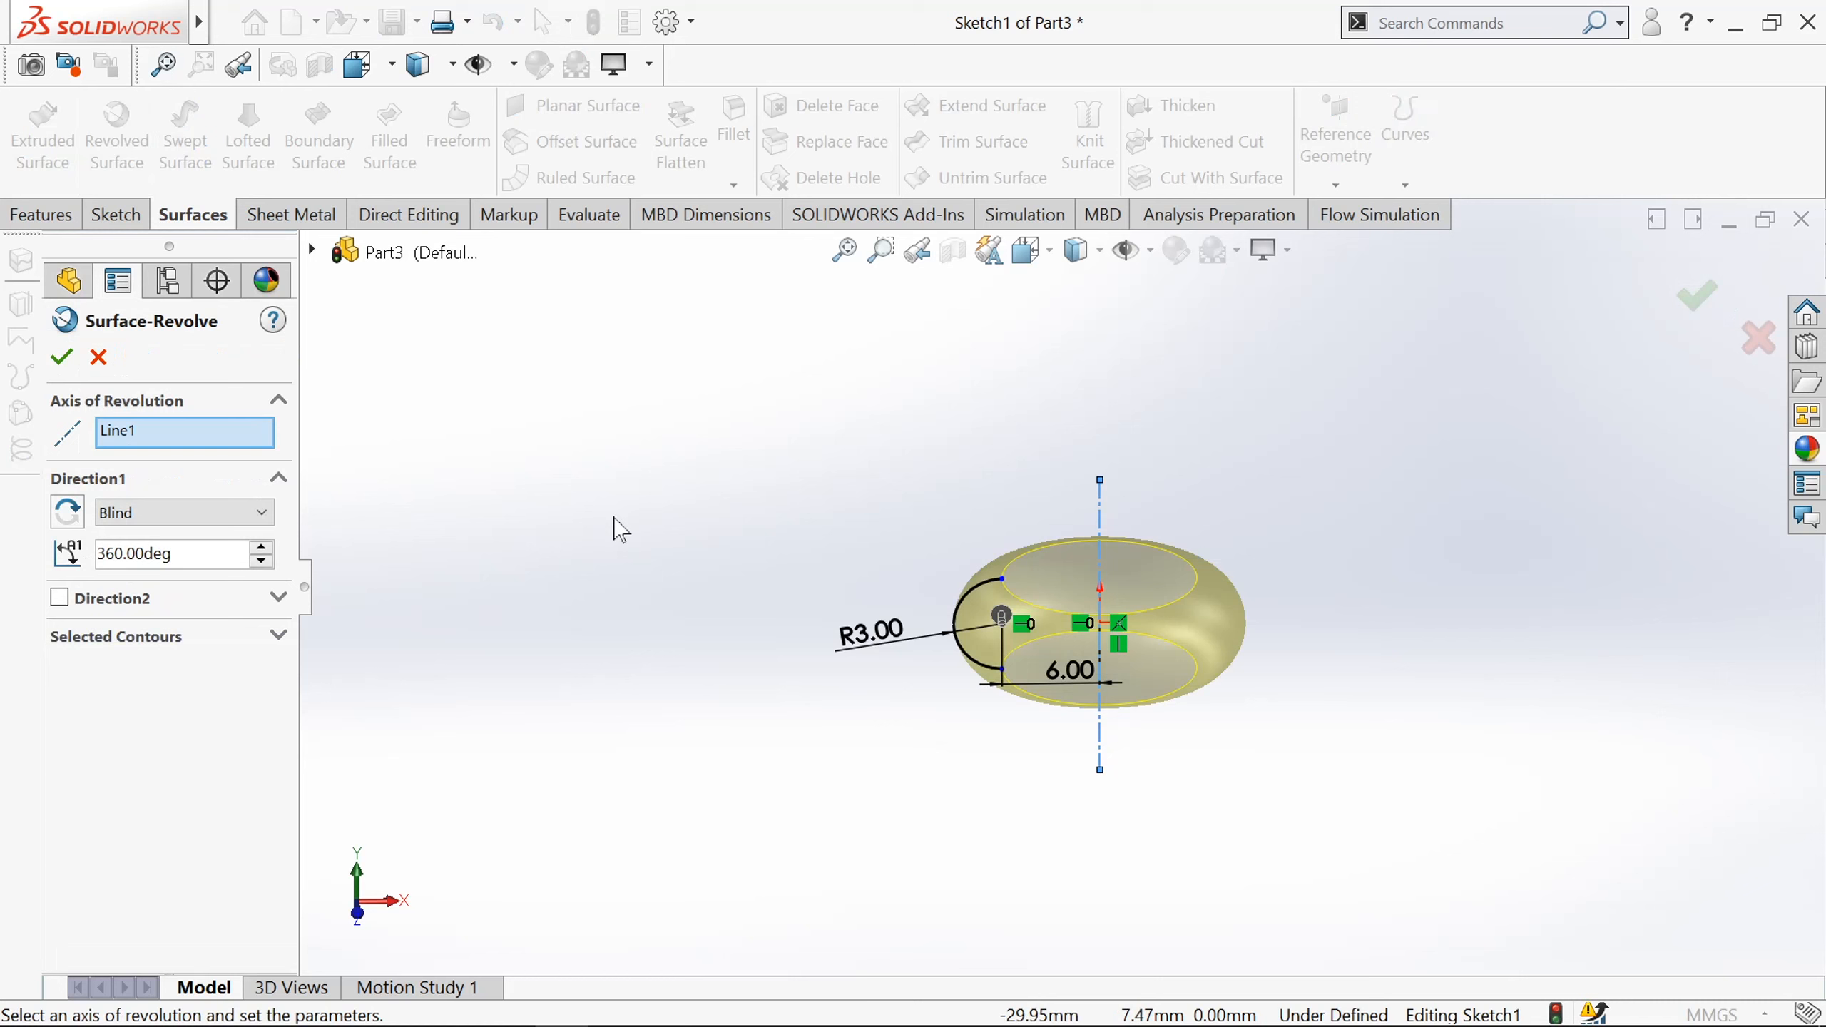
pyautogui.scroll(-3, 1086, 636)
pyautogui.scroll(2, 1096, 558)
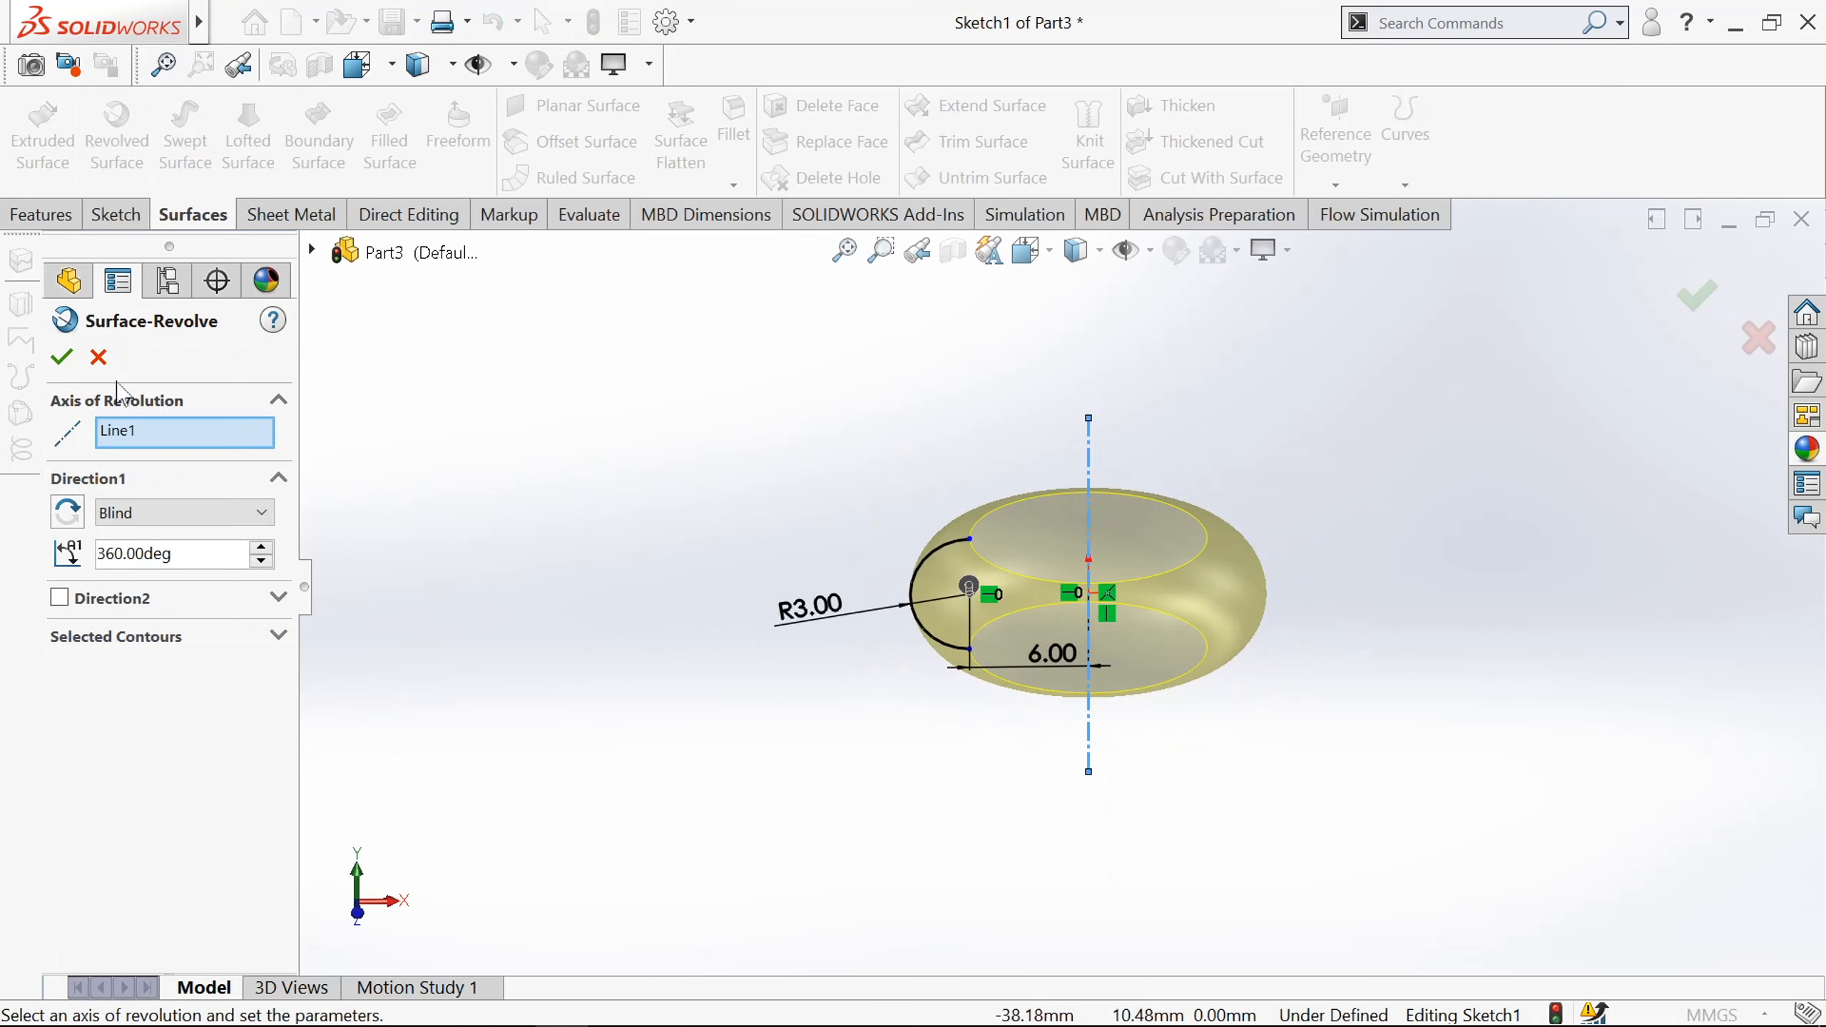
pyautogui.press('Return')
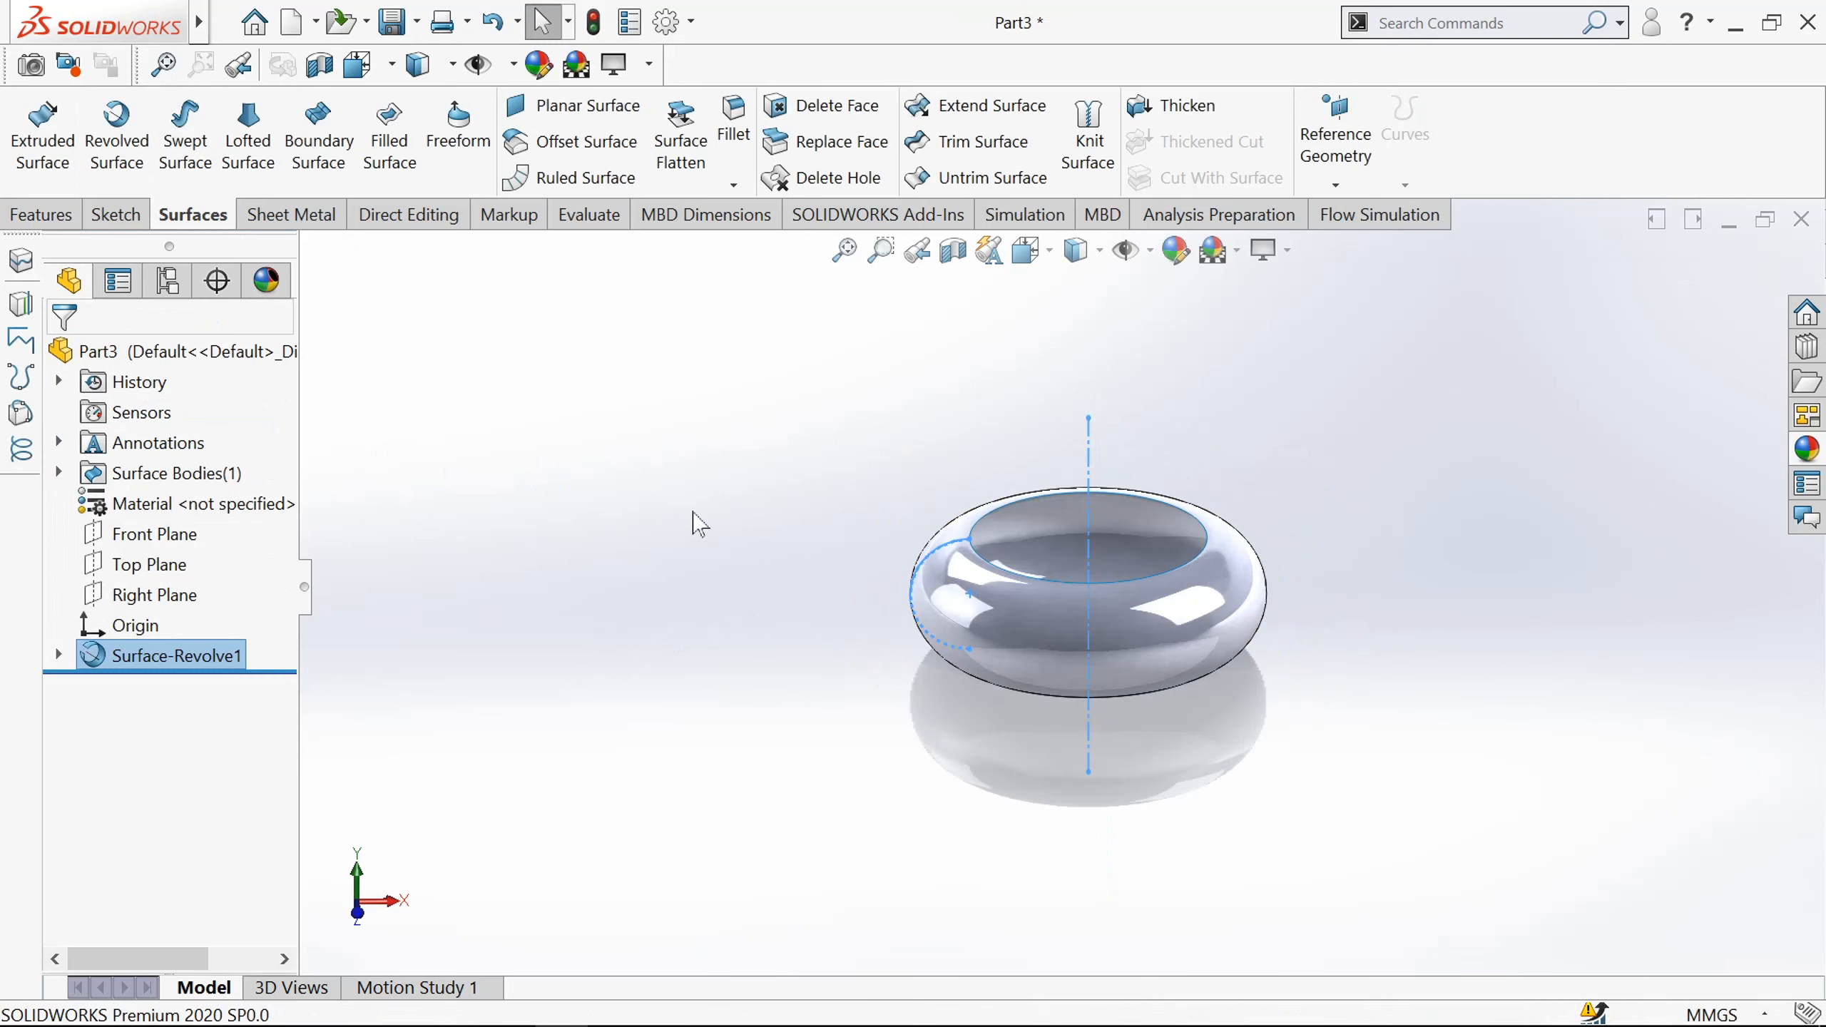
# Thicken the revolved surface outward by 0.5 mm to make a solid body.
pyautogui.moveTo(694, 519)
pyautogui.mouseDown(button='middle')
pyautogui.moveTo(715, 515)
pyautogui.moveTo(695, 532)
pyautogui.mouseUp(button='middle')
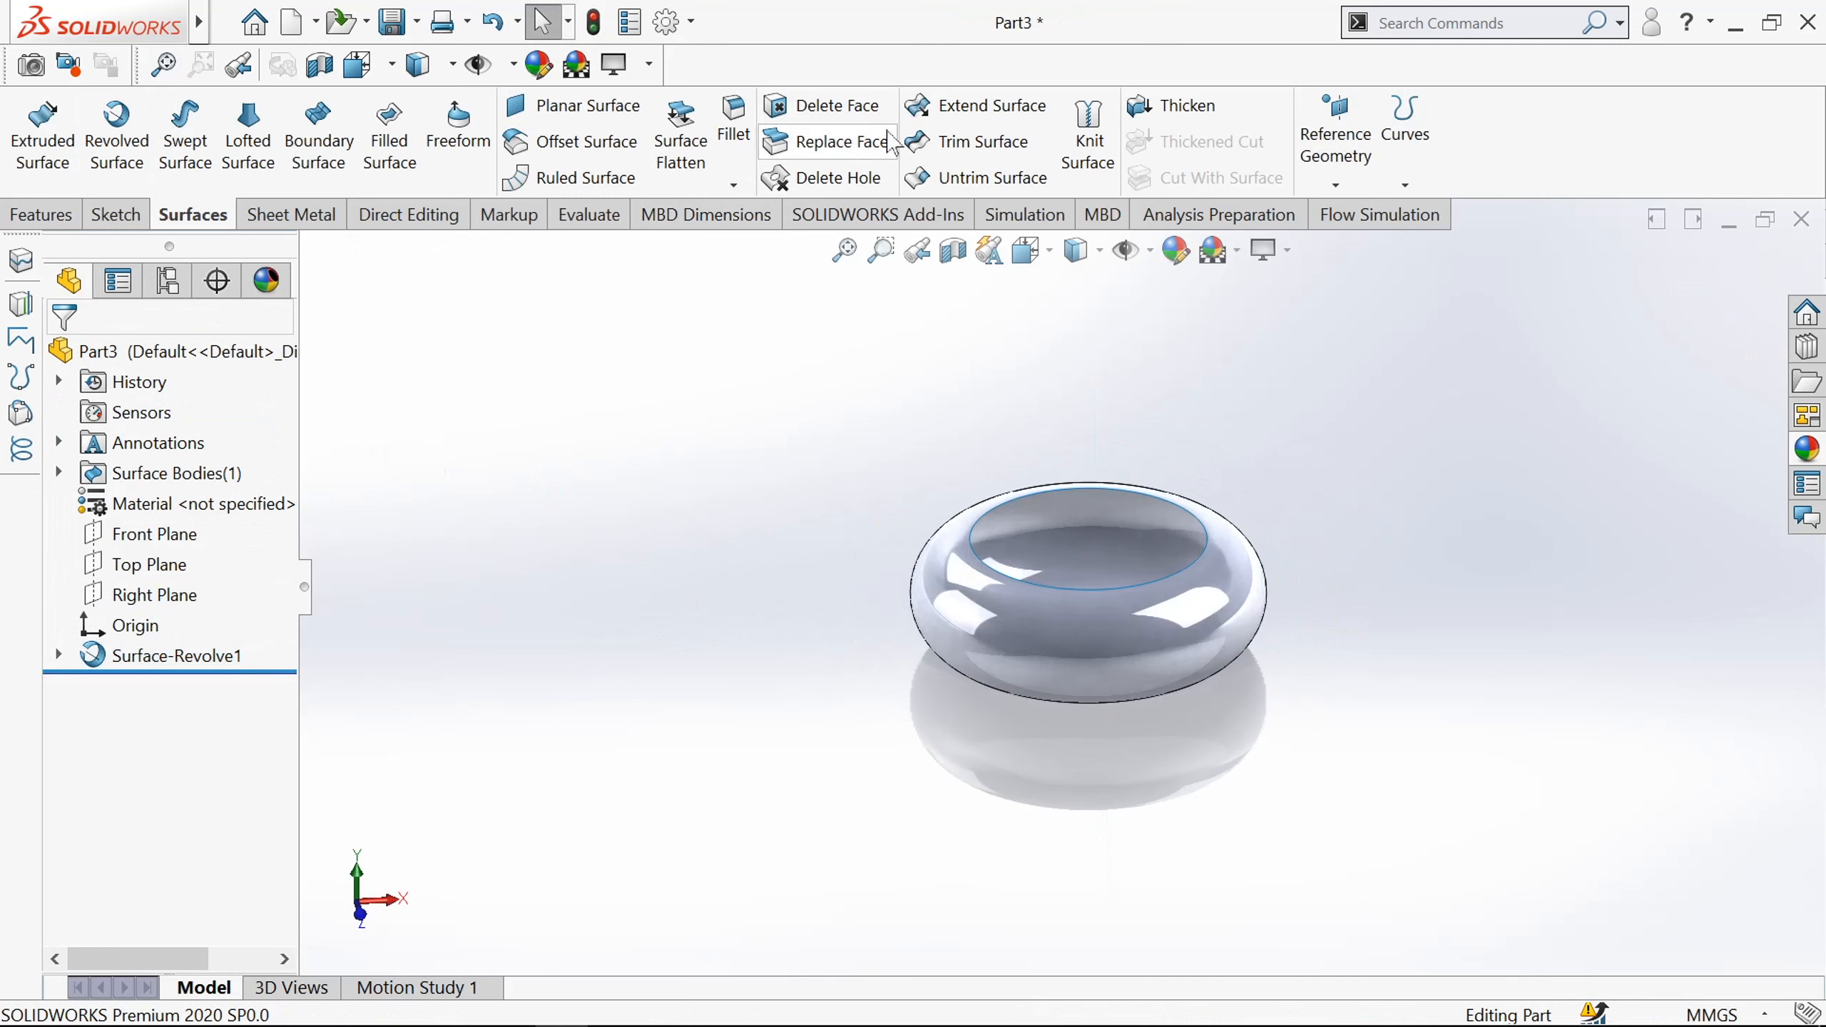
pyautogui.click(1148, 109)
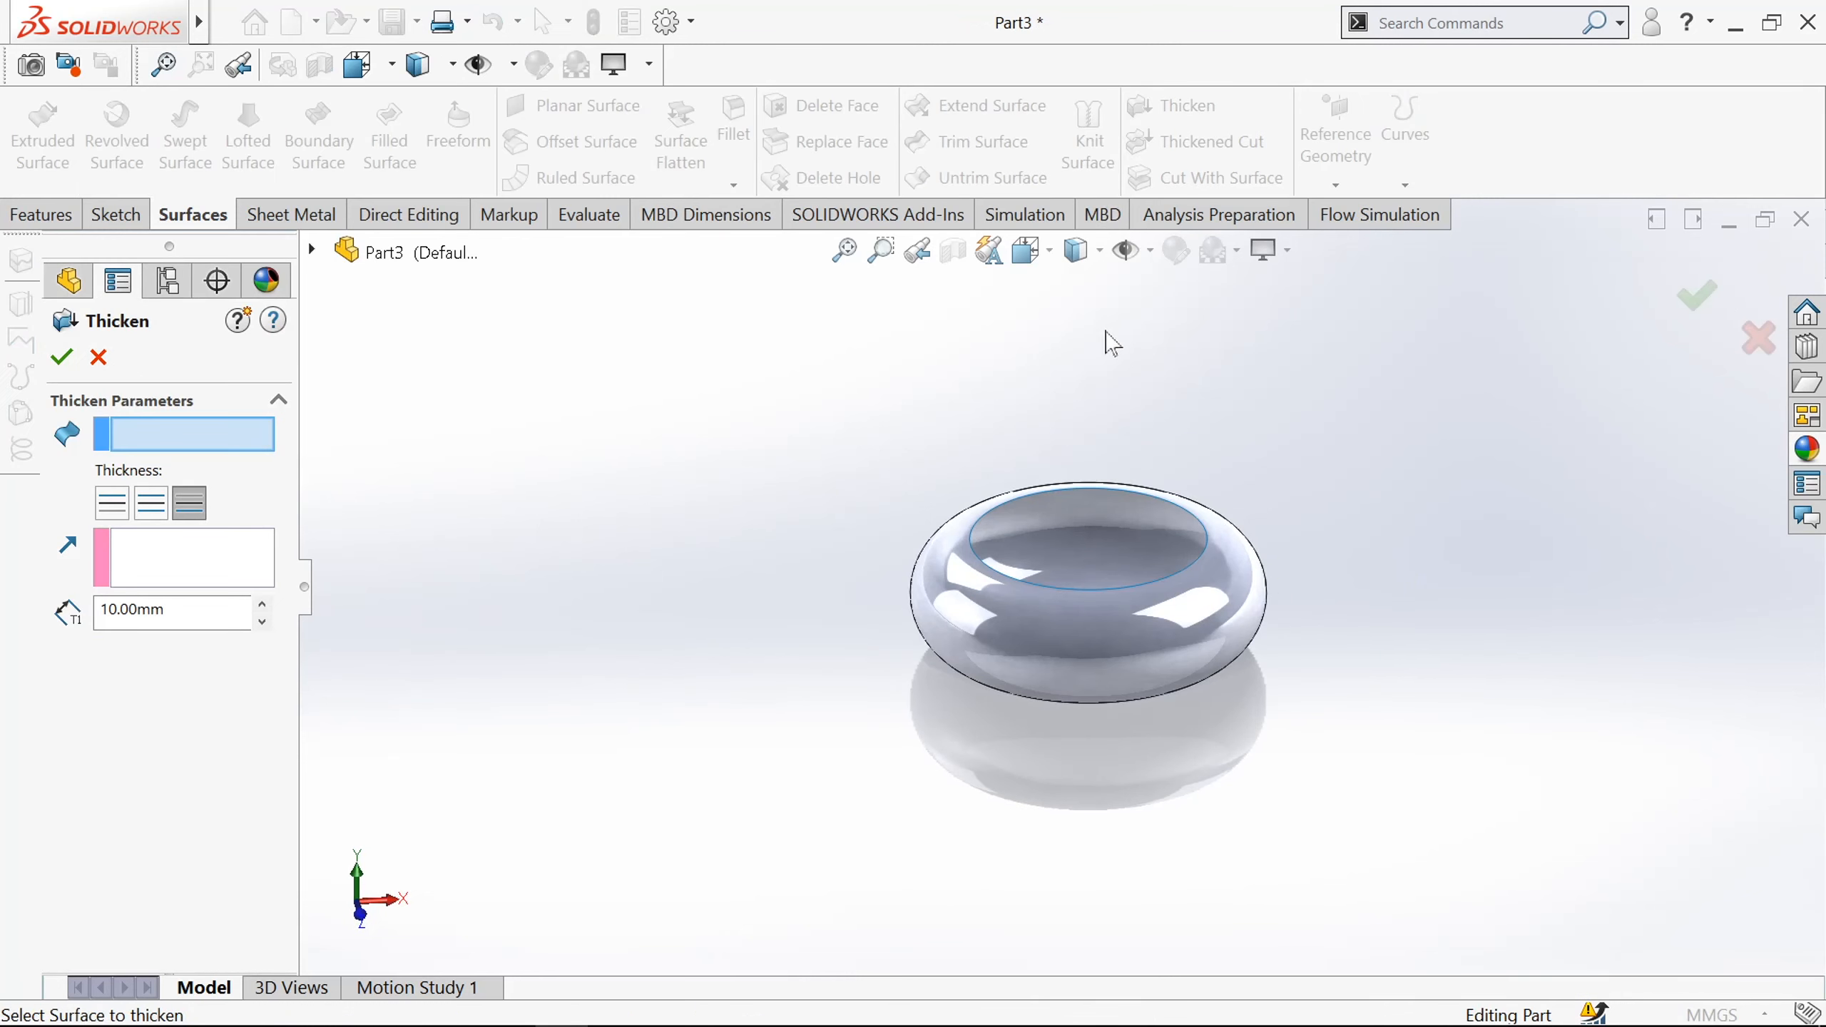
pyautogui.click(1013, 662)
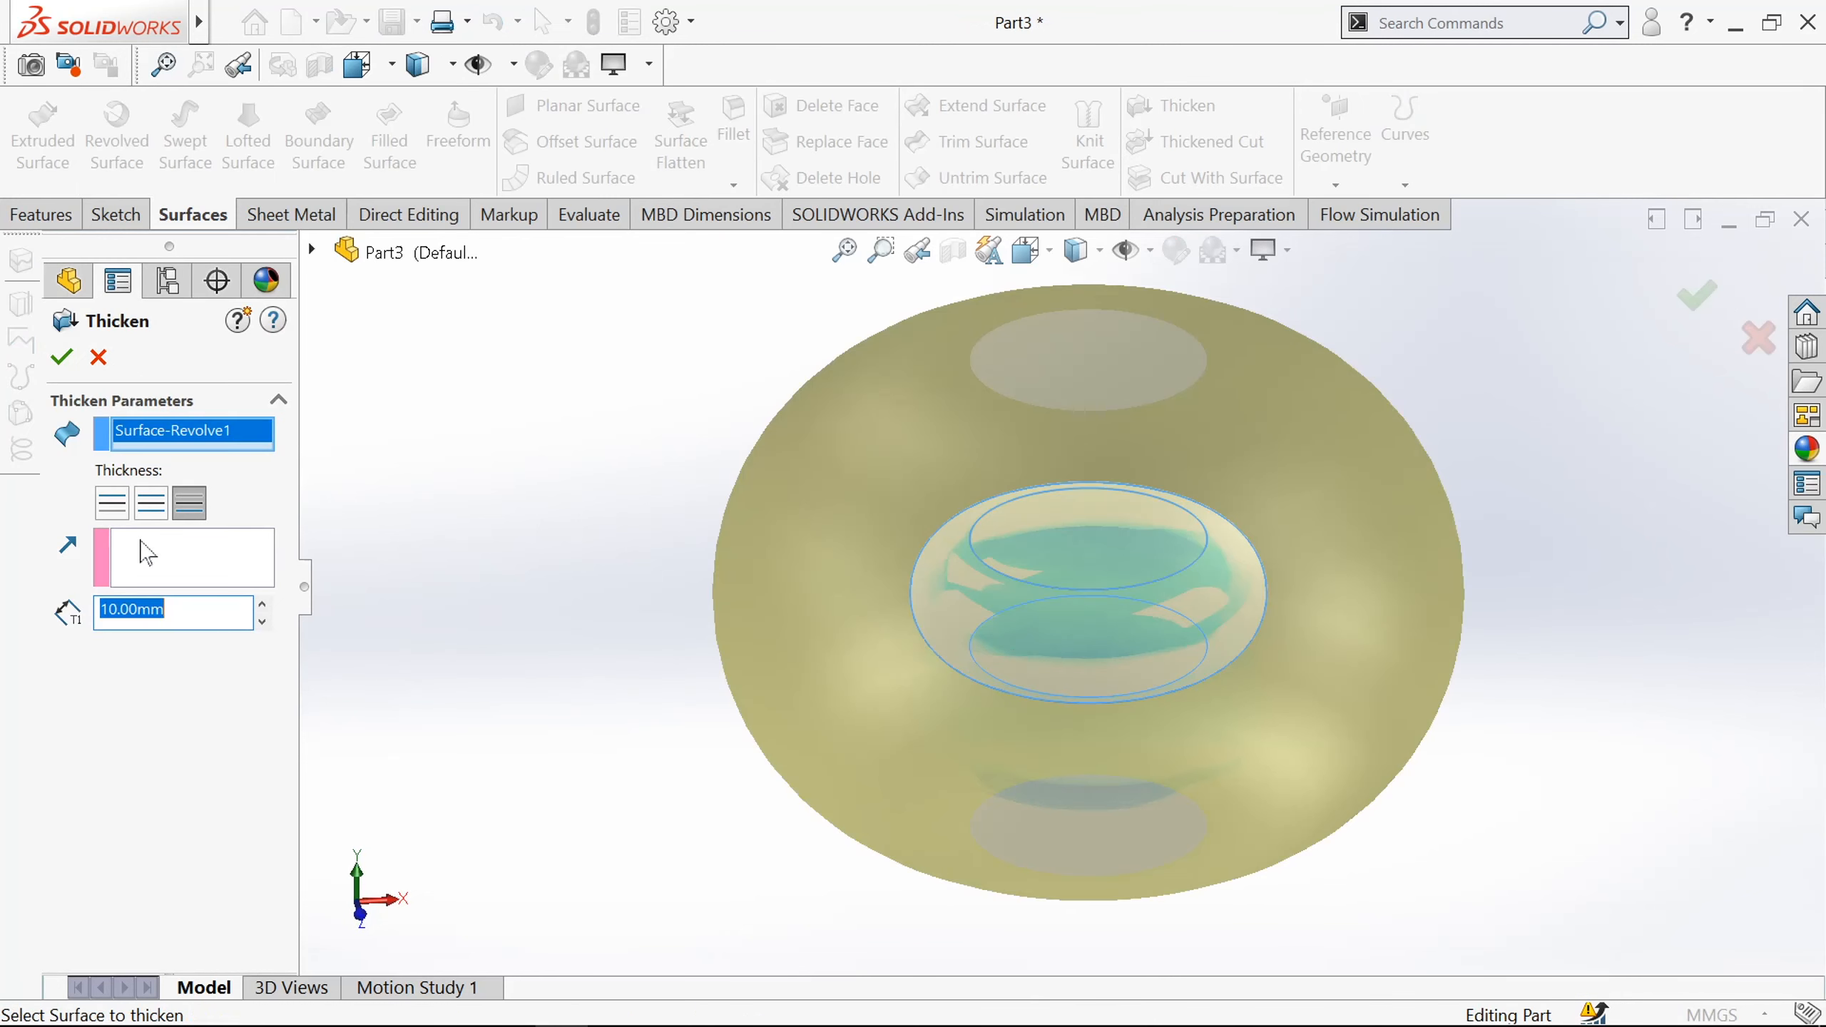
pyautogui.scroll(2, 815, 563)
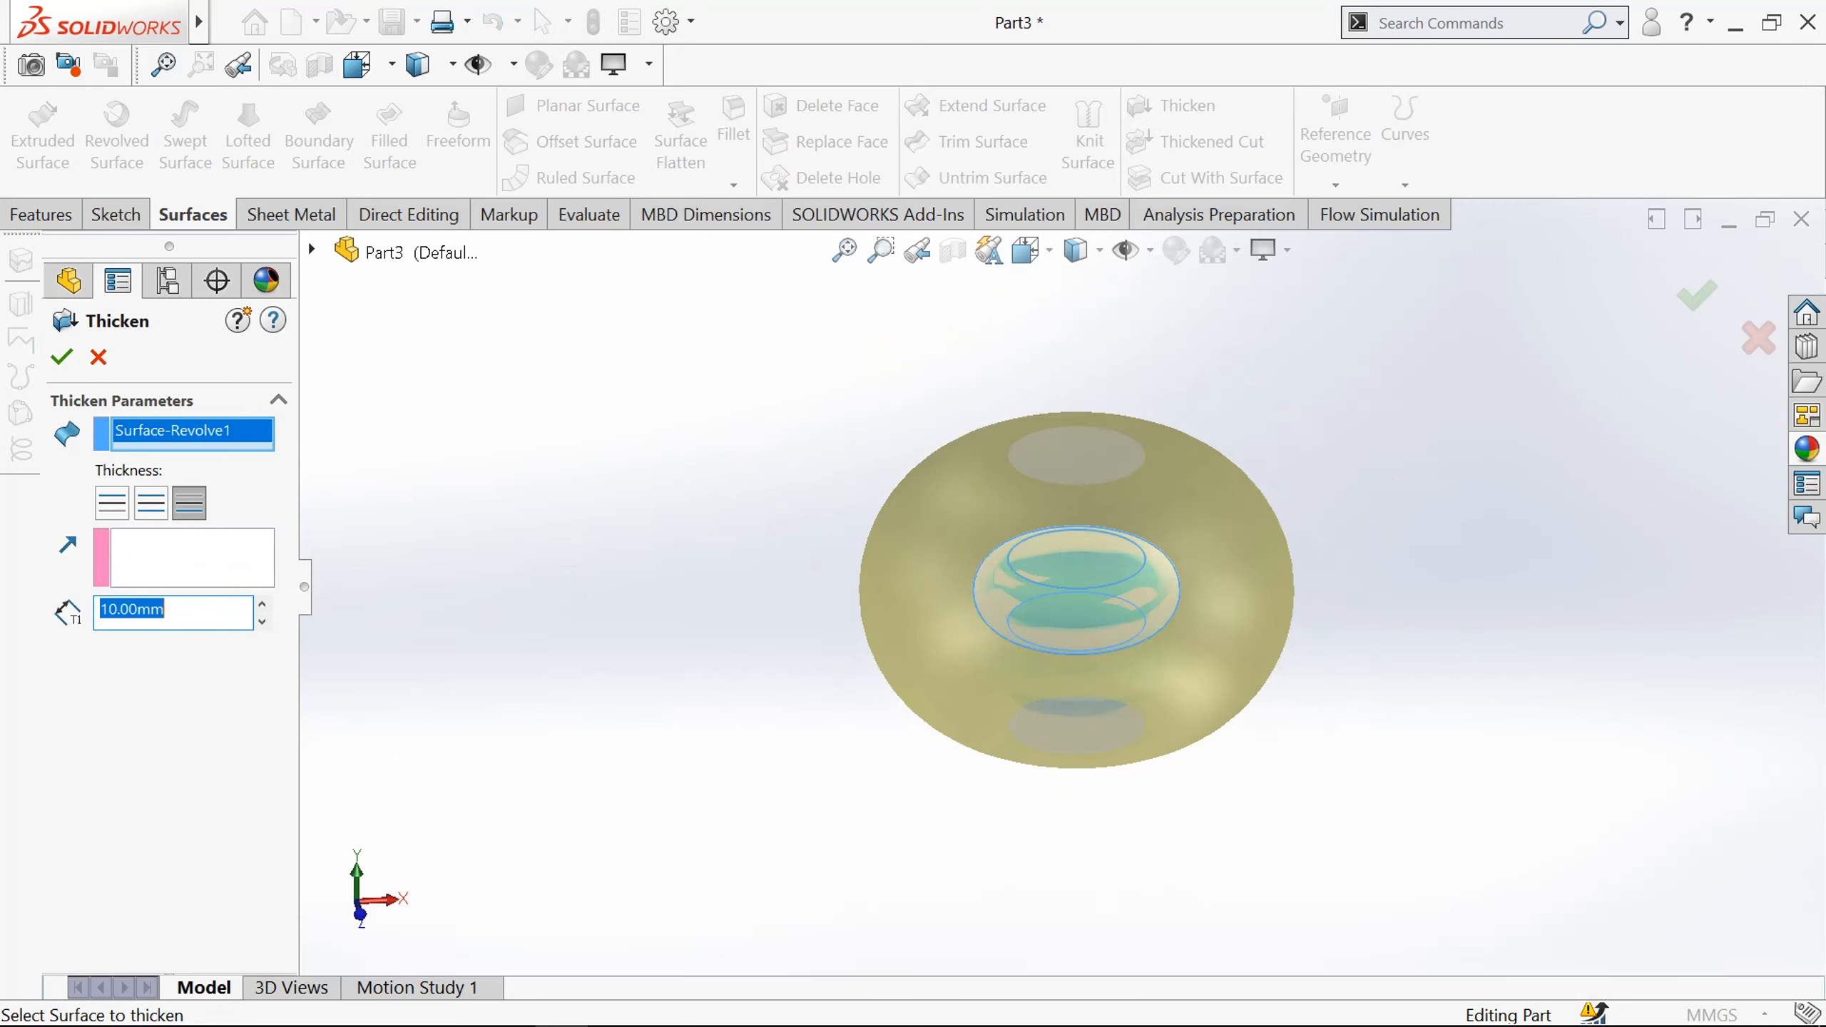
pyautogui.press('Return')
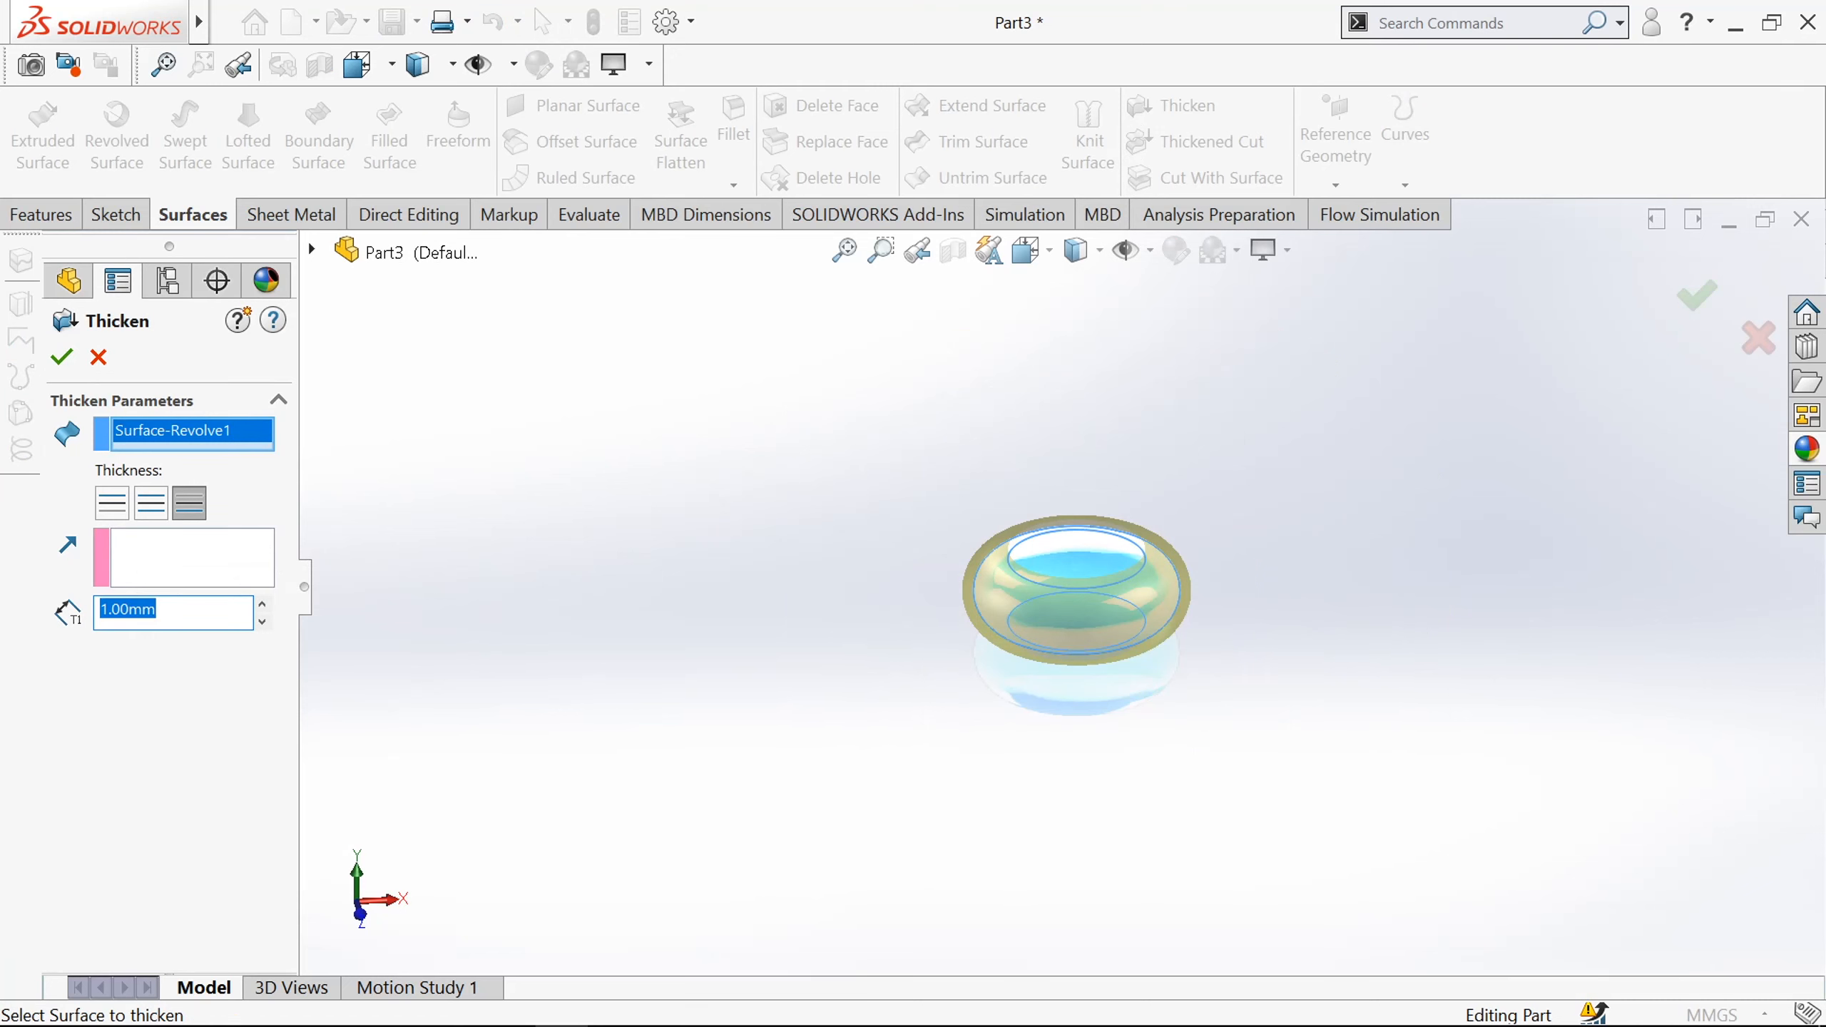
pyautogui.press('Return')
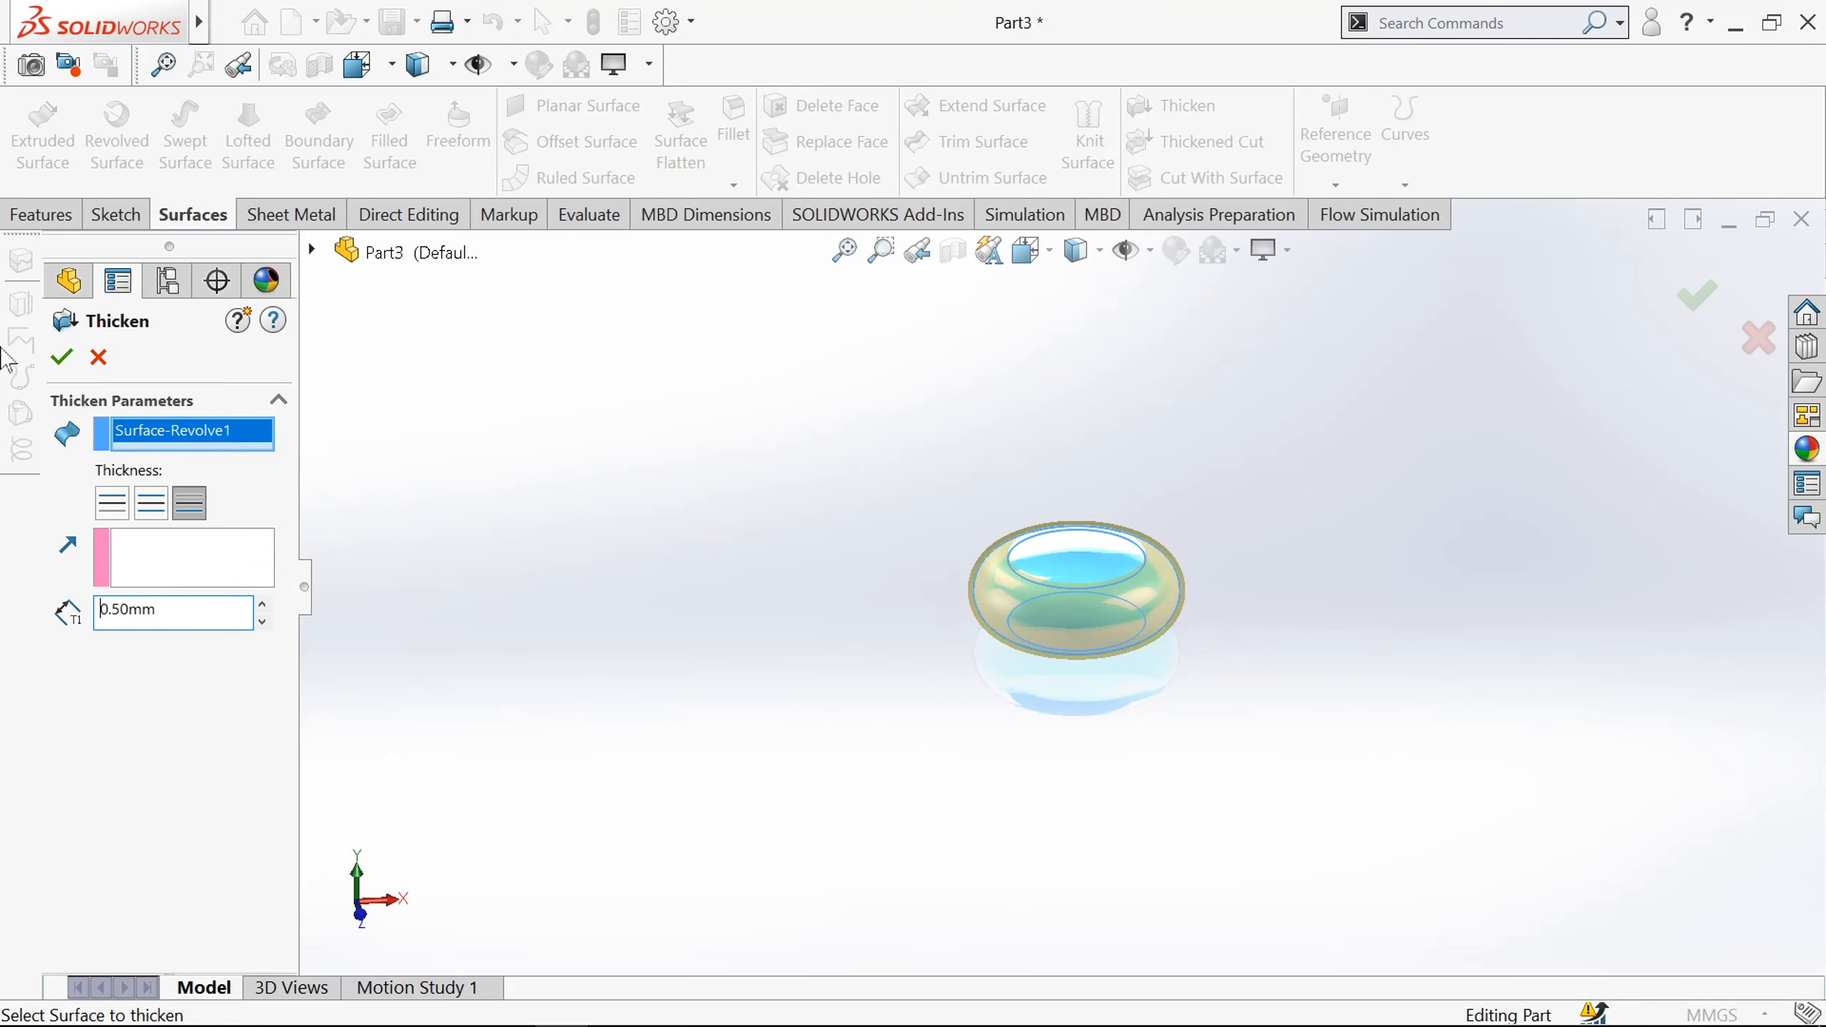
pyautogui.click(64, 362)
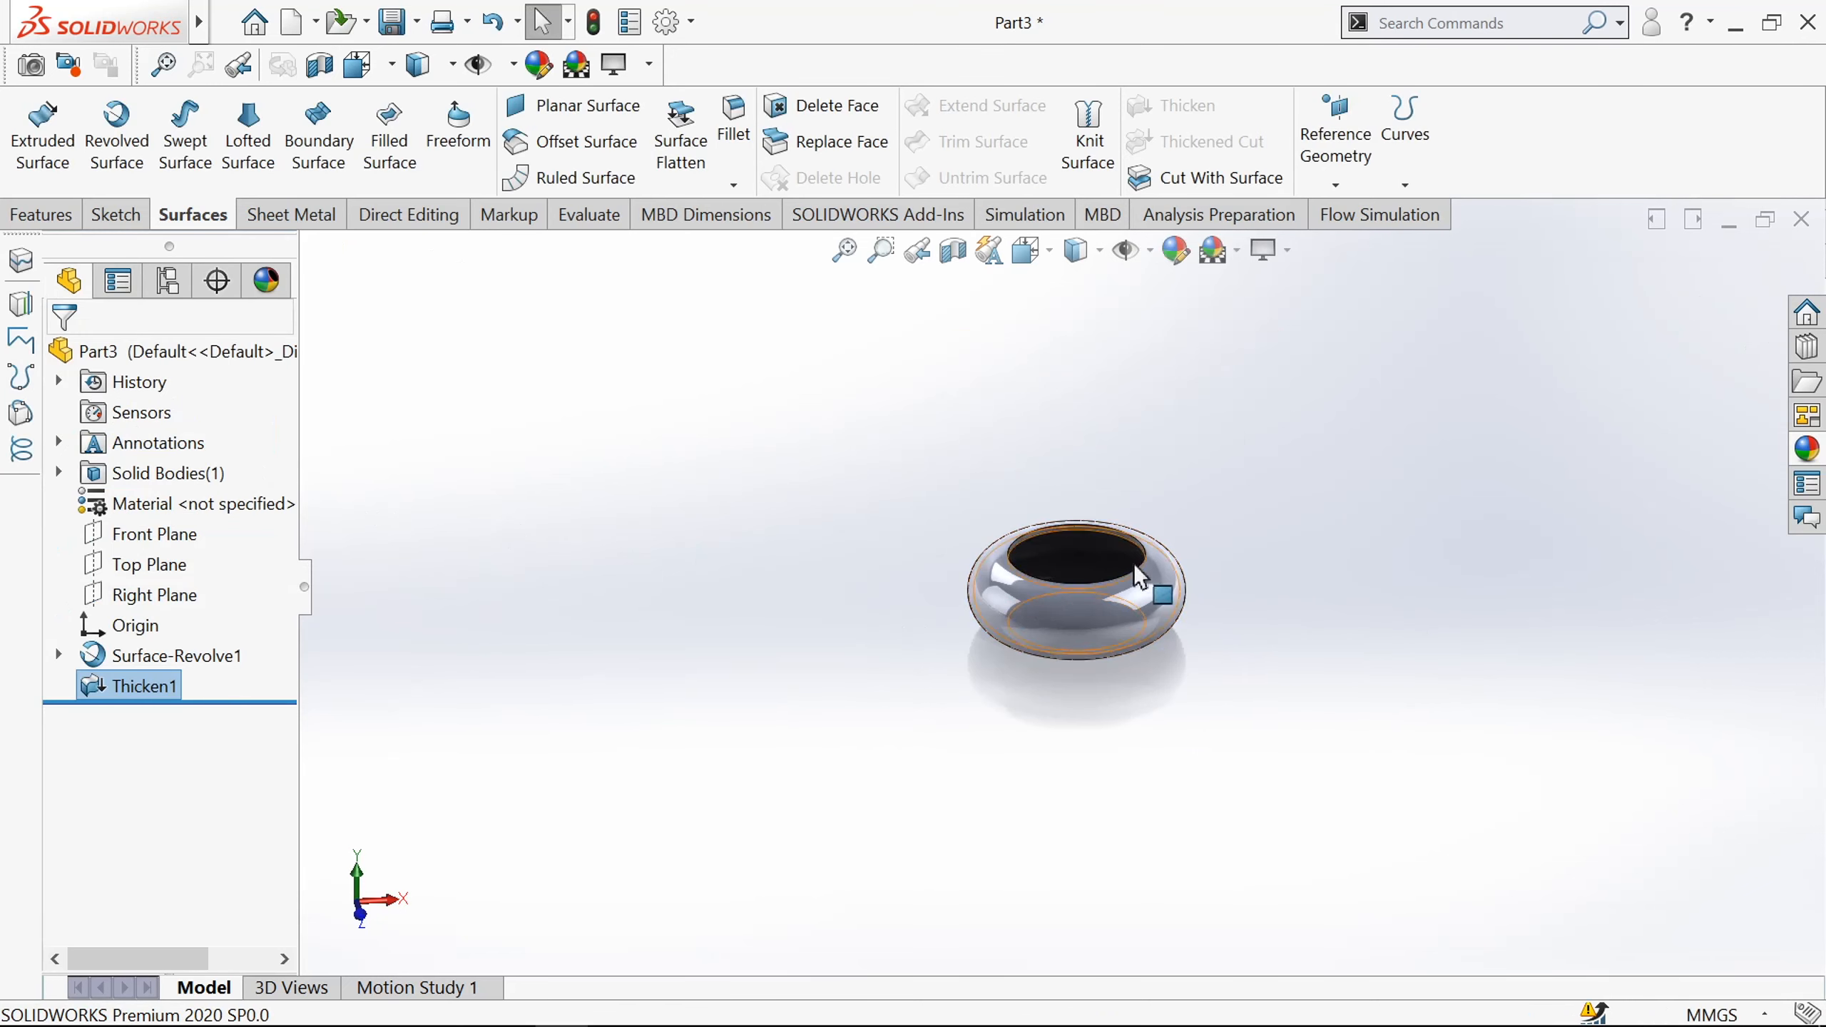
# Start a new sketch on the Front Plane, with the view normal to it.
pyautogui.scroll(-3, 1139, 572)
pyautogui.scroll(3, 1139, 572)
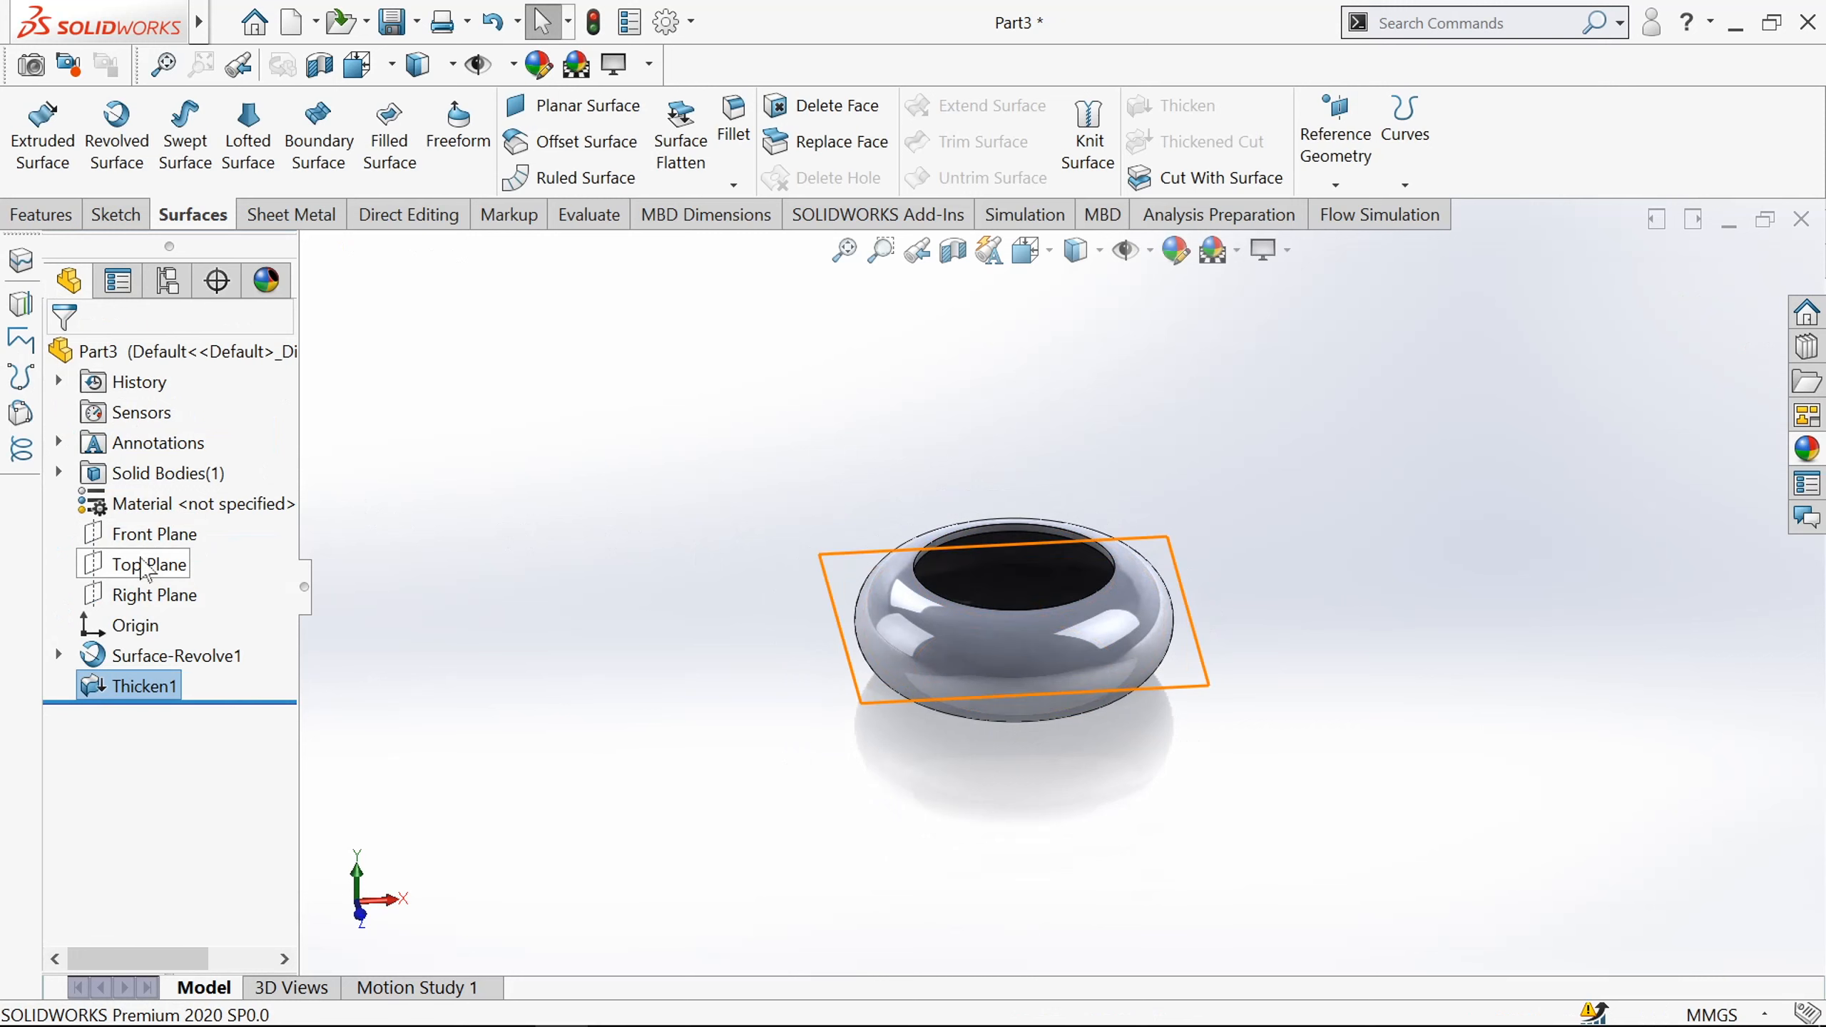
pyautogui.click(148, 536)
pyautogui.click(291, 515)
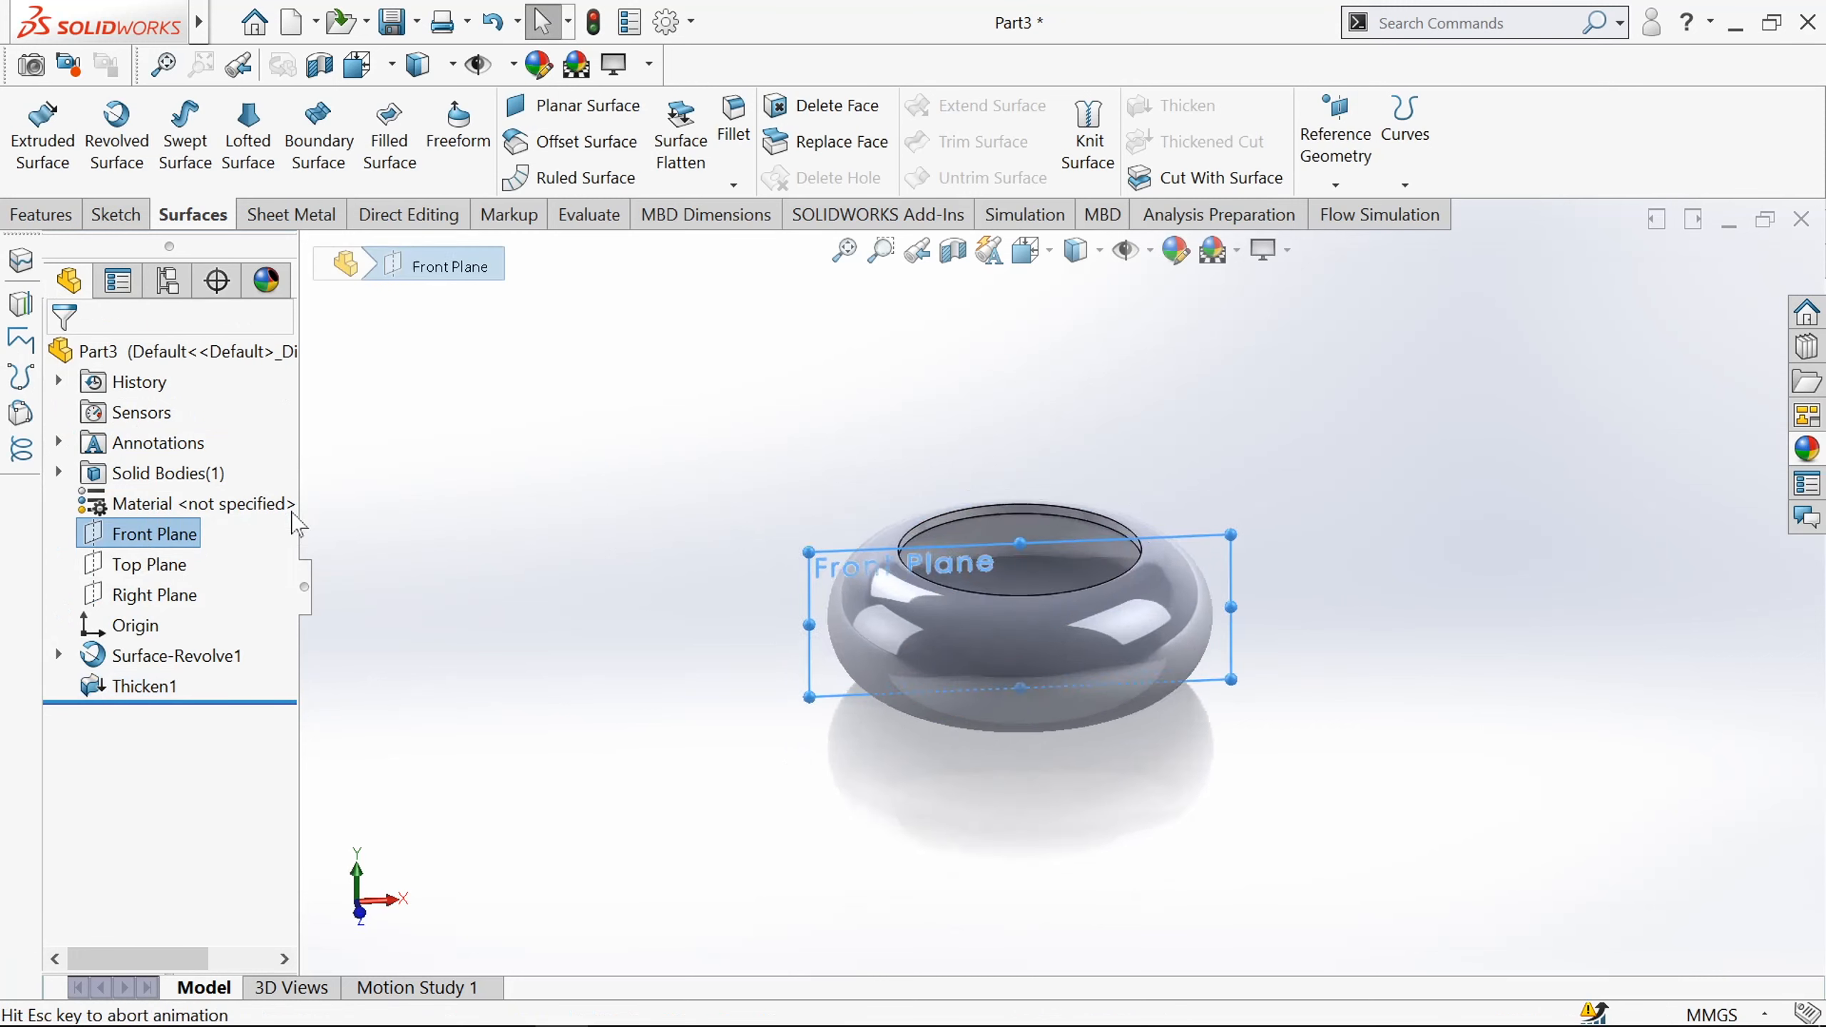
pyautogui.click(115, 215)
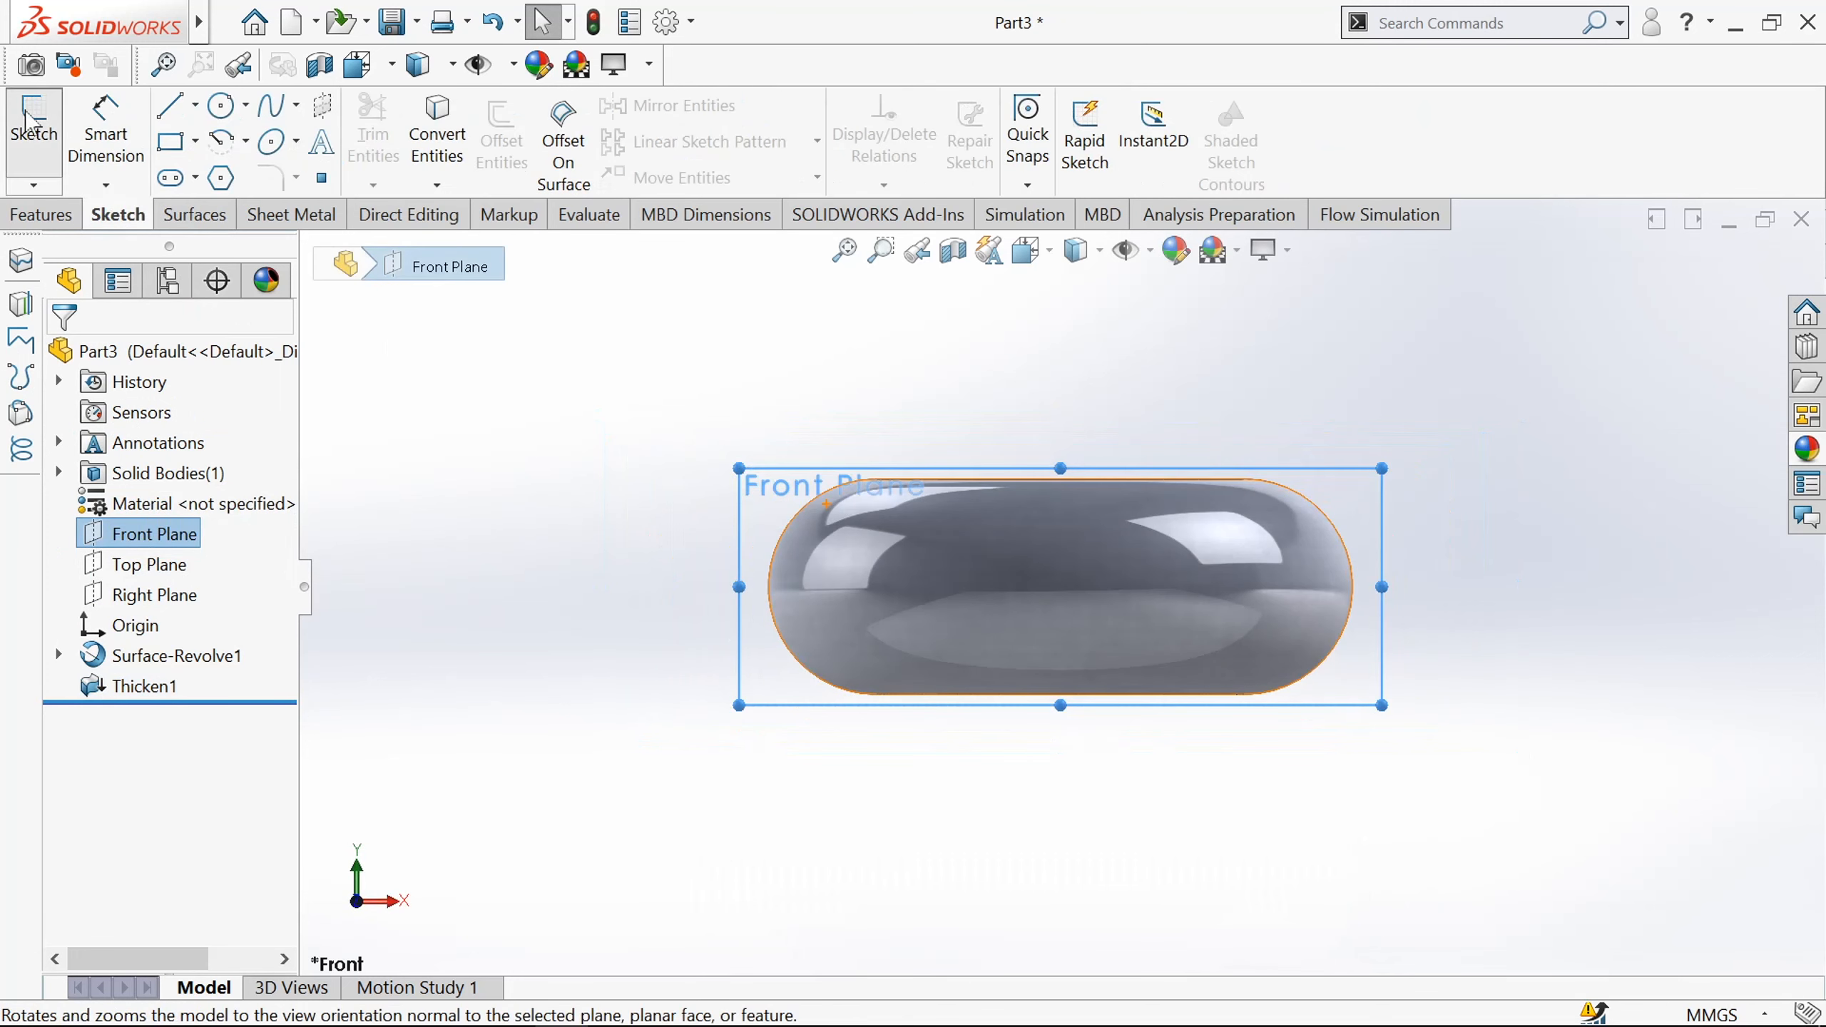
pyautogui.click(32, 130)
# Draw a slanted line from the ring's lower edge, about 2.5 mm left of the origin, to its upper edge, about 2.1 mm right.
pyautogui.click(175, 106)
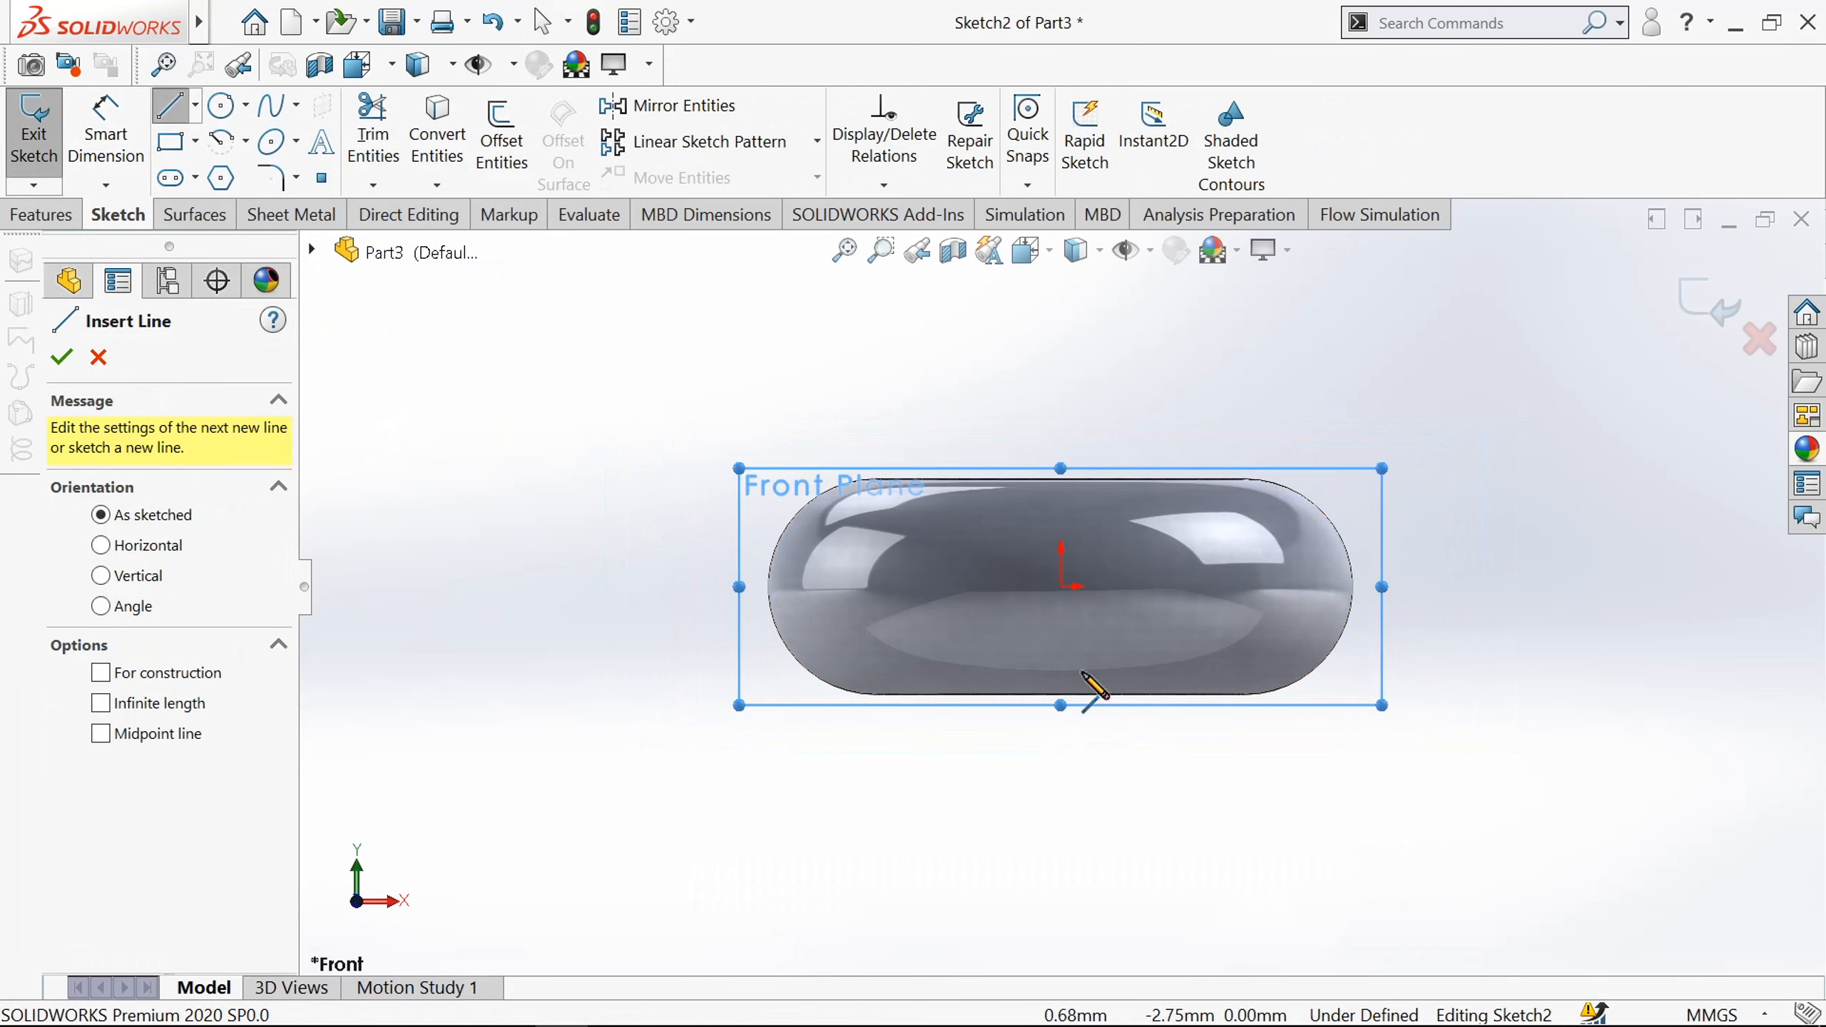
pyautogui.scroll(-2, 1092, 693)
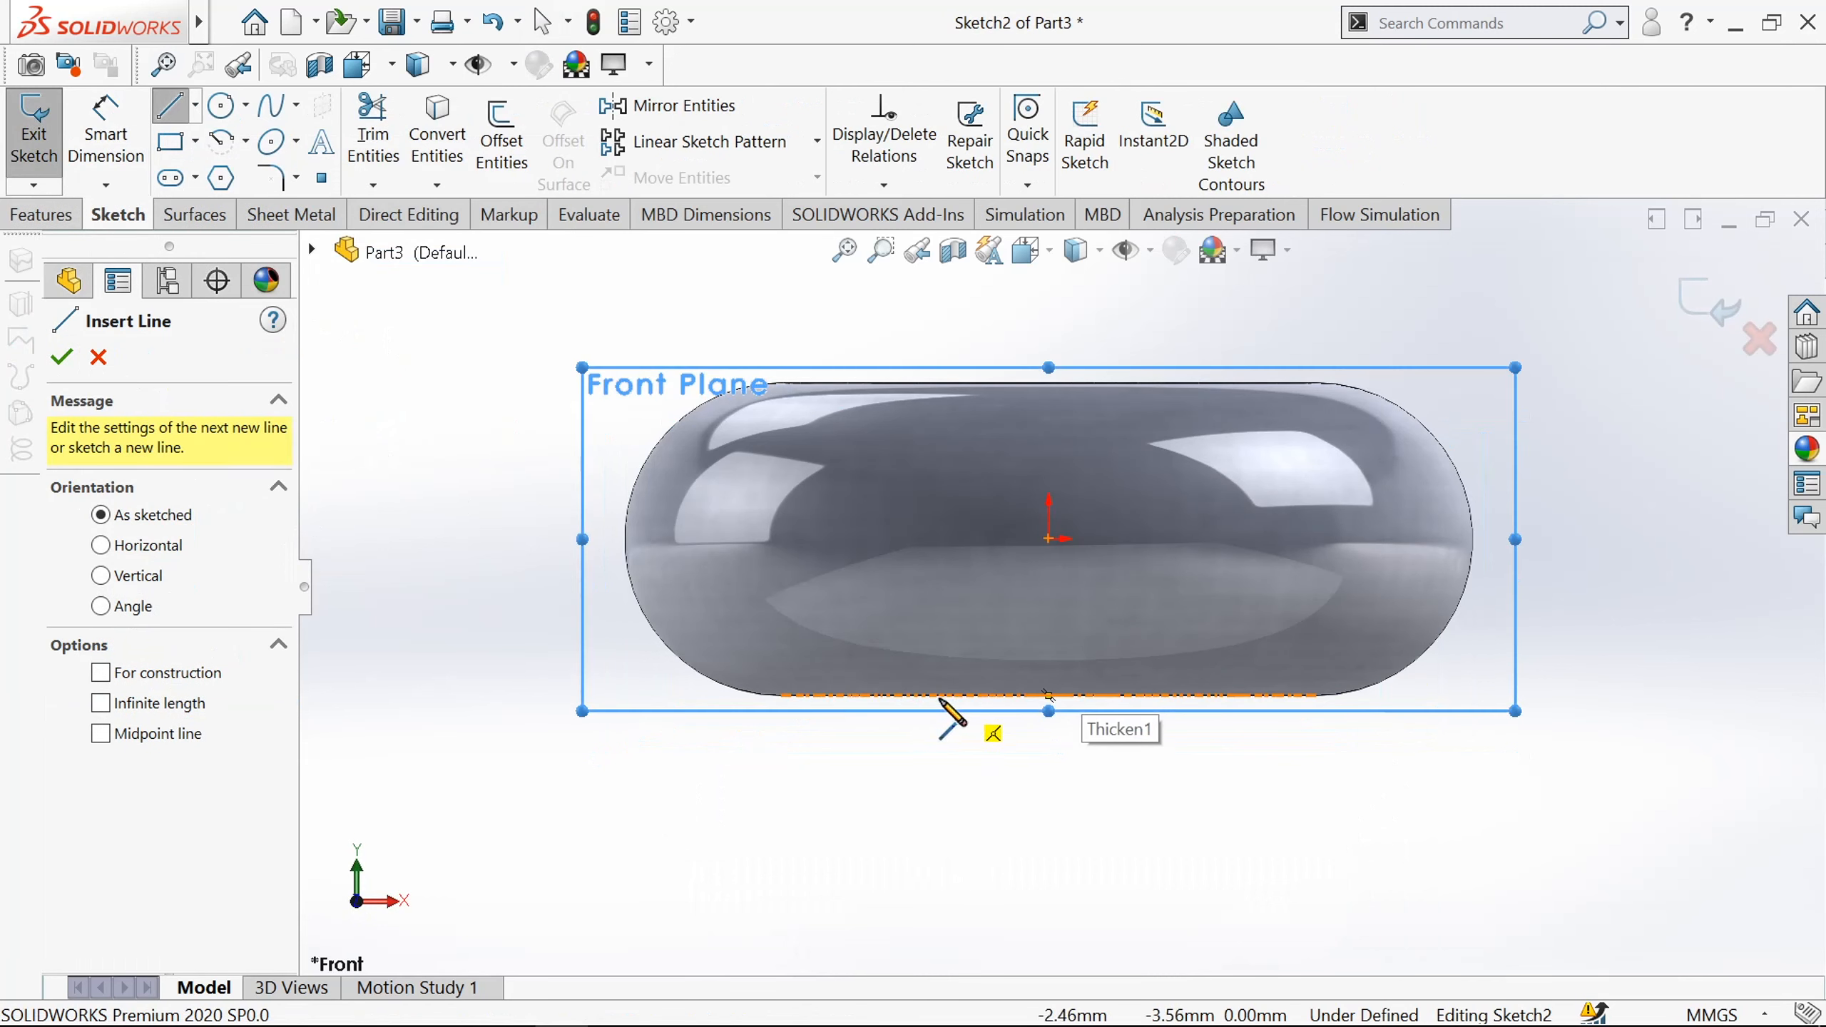
pyautogui.click(938, 695)
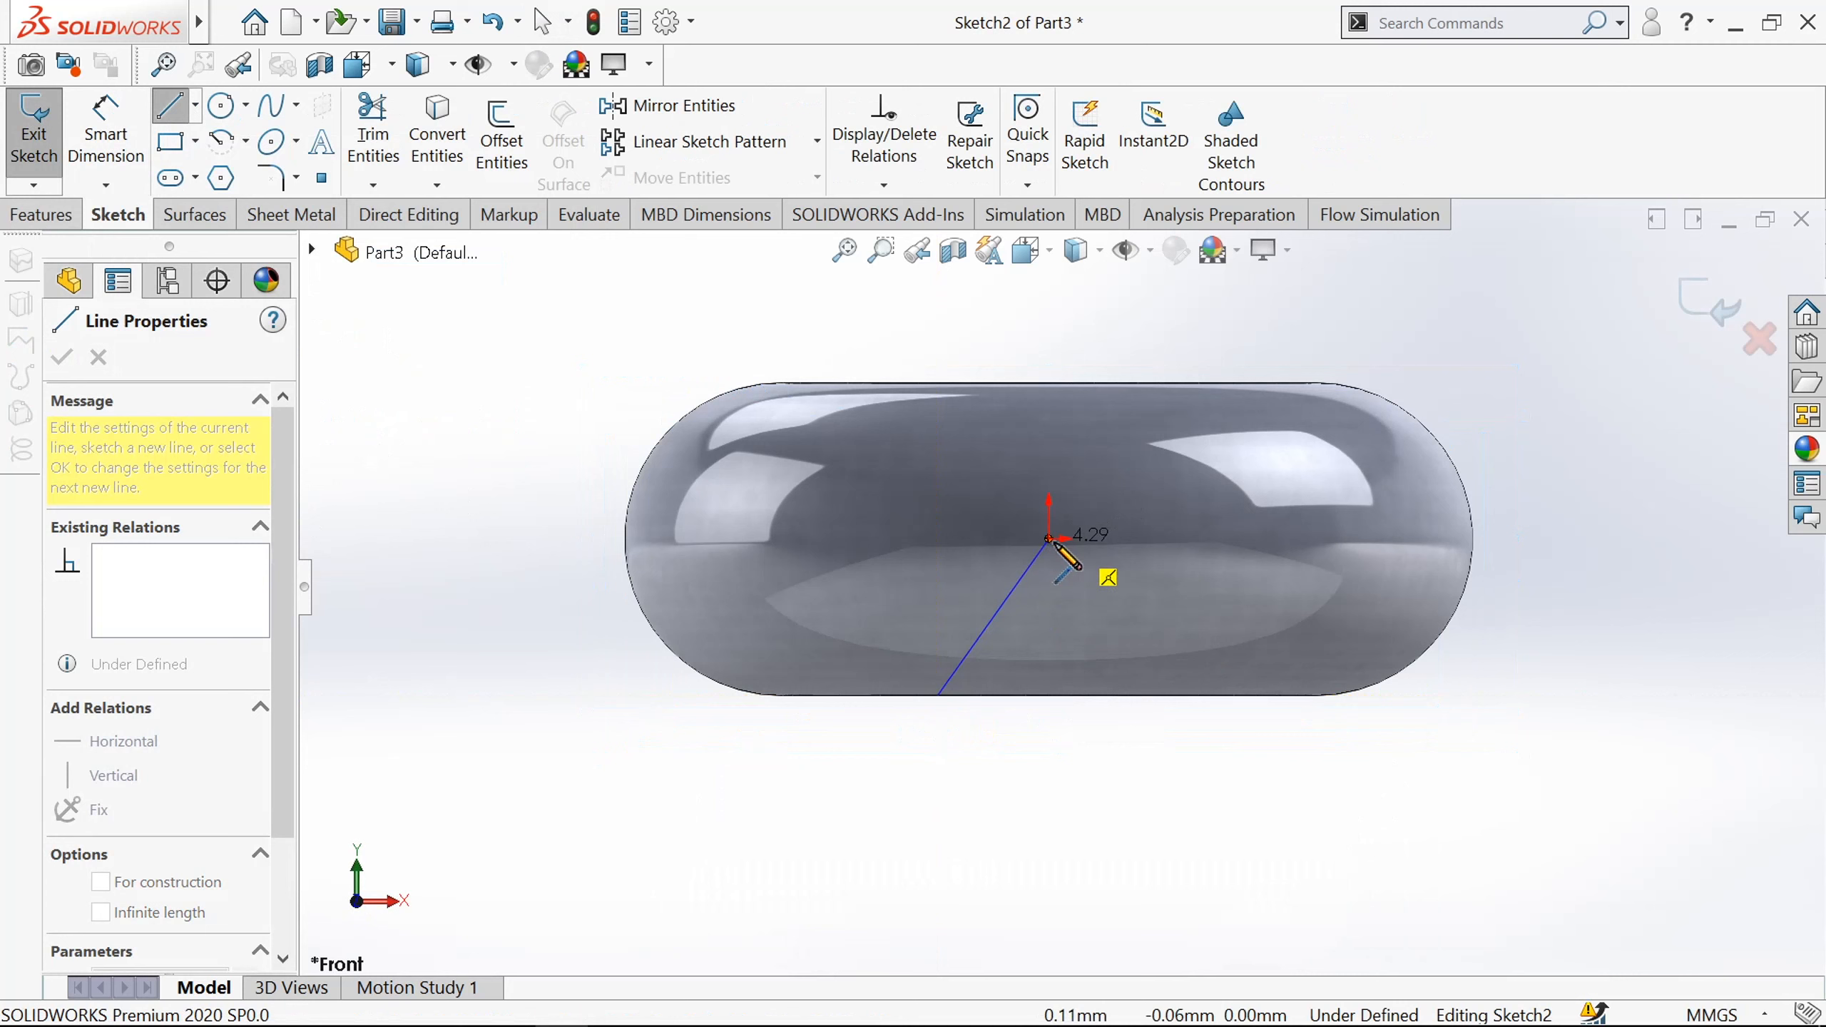
pyautogui.click(1144, 383)
pyautogui.press('Escape')
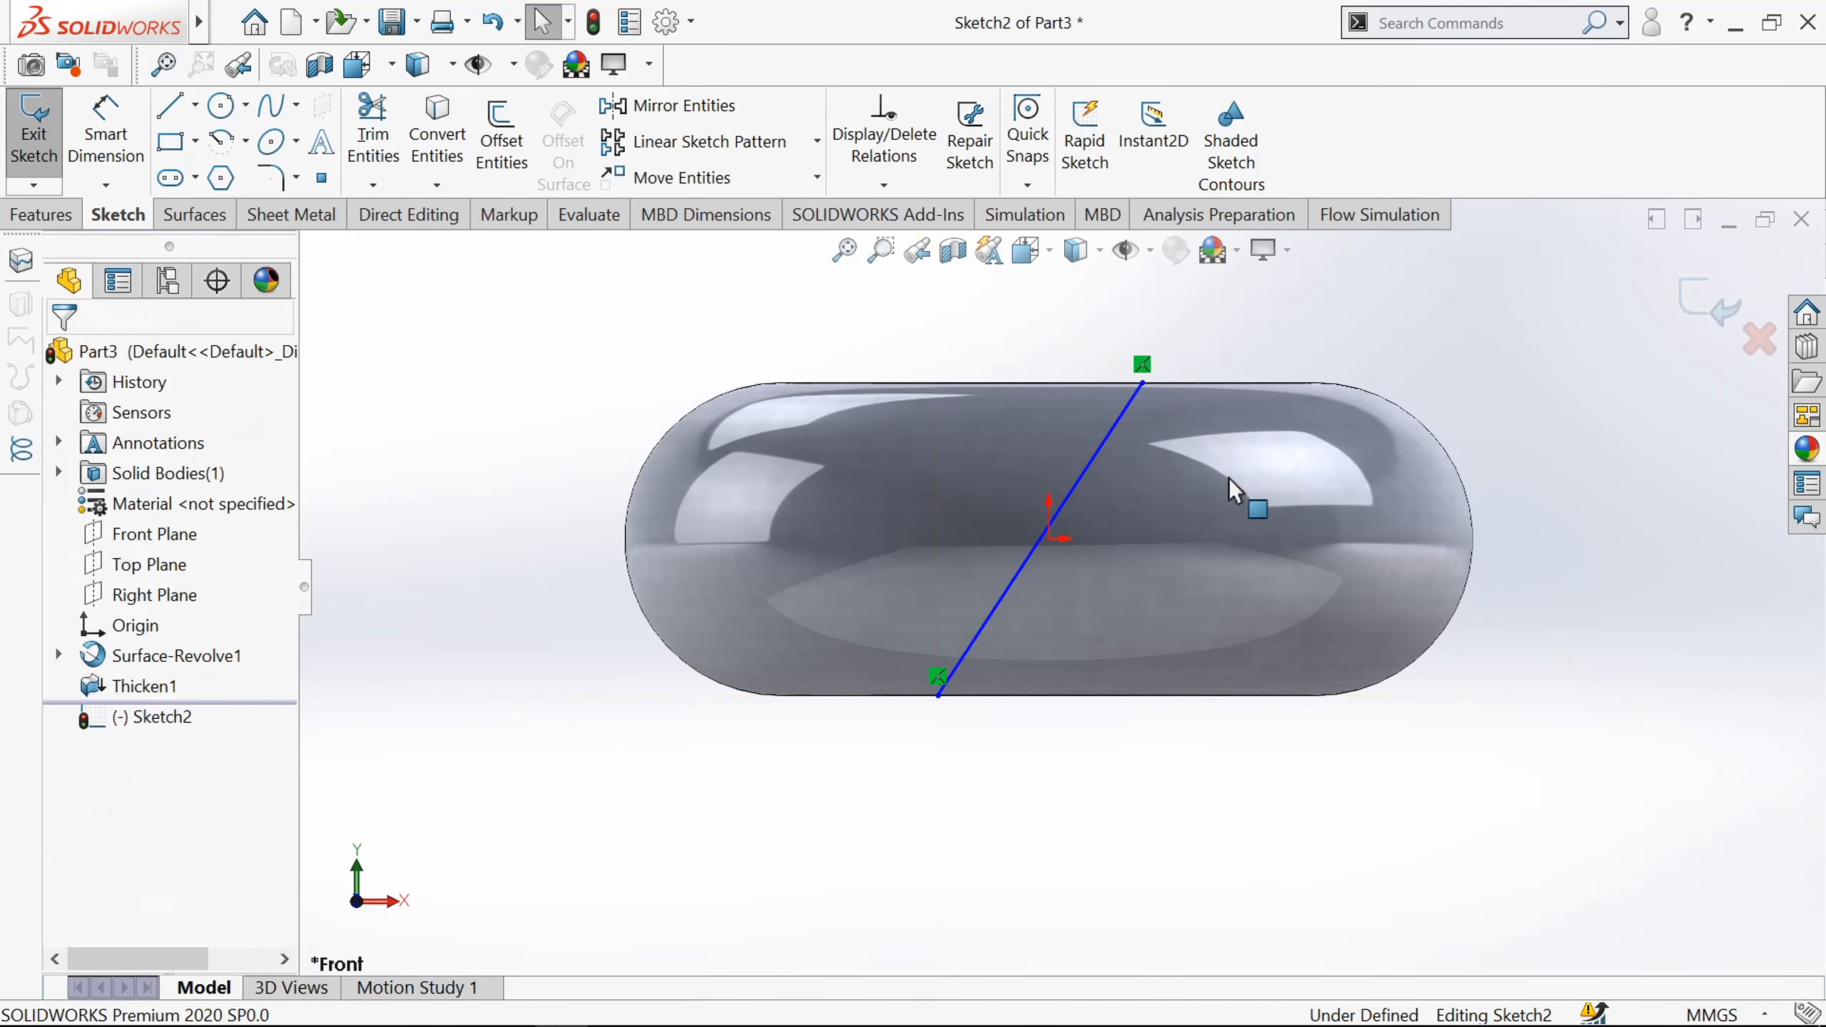
# Dimension the slanted line's lower endpoint at a horizontal distance of 3.5 mm from the origin.
pyautogui.click(106, 137)
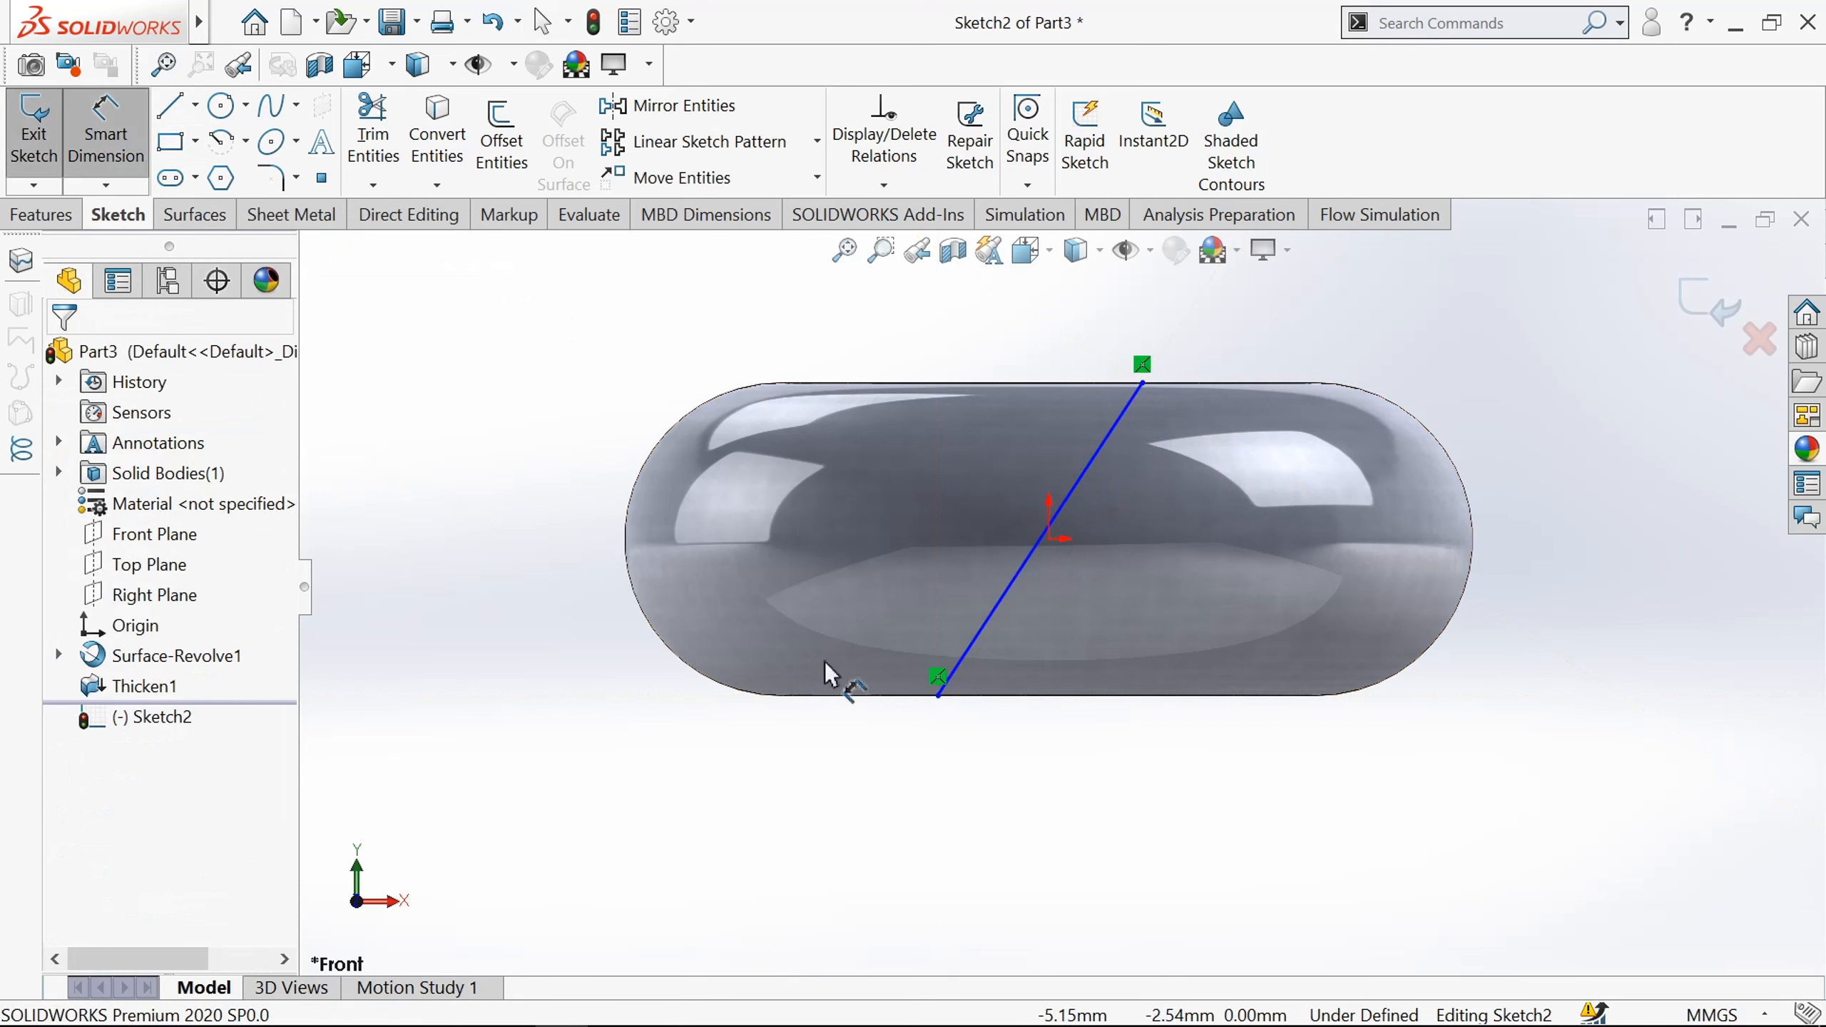
pyautogui.click(940, 696)
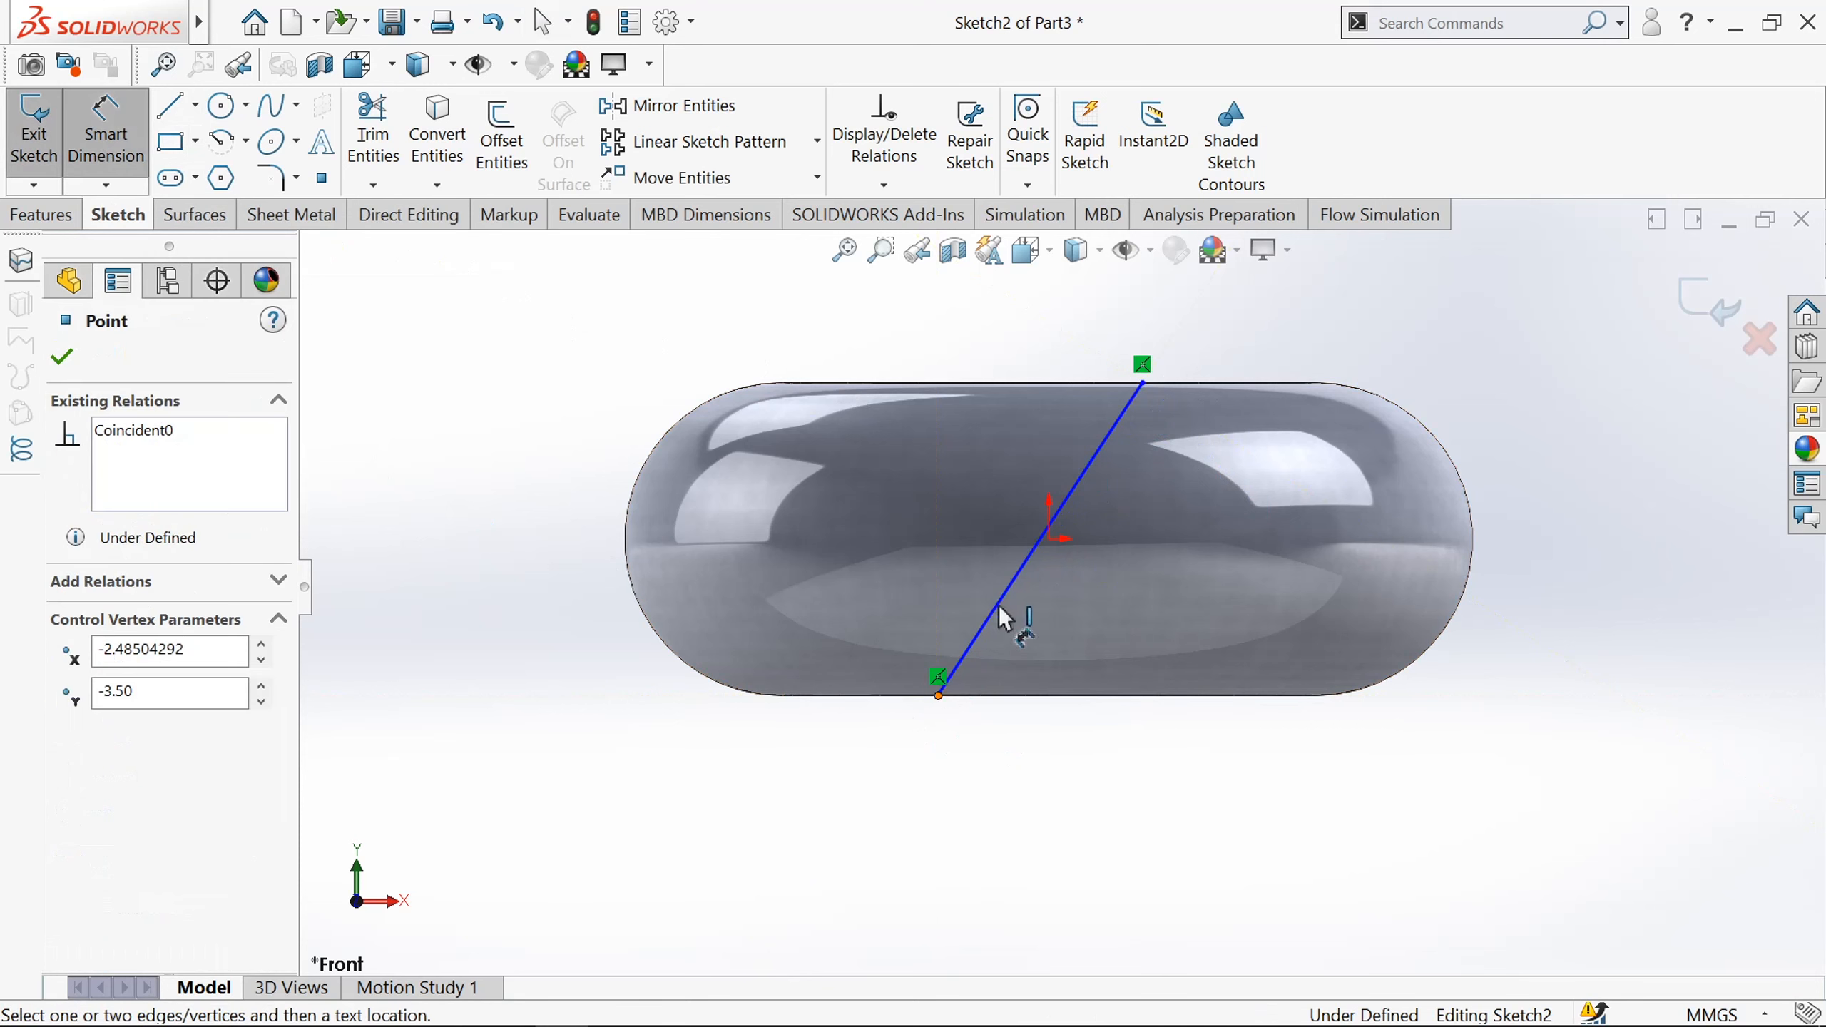
pyautogui.click(1049, 538)
pyautogui.click(1008, 821)
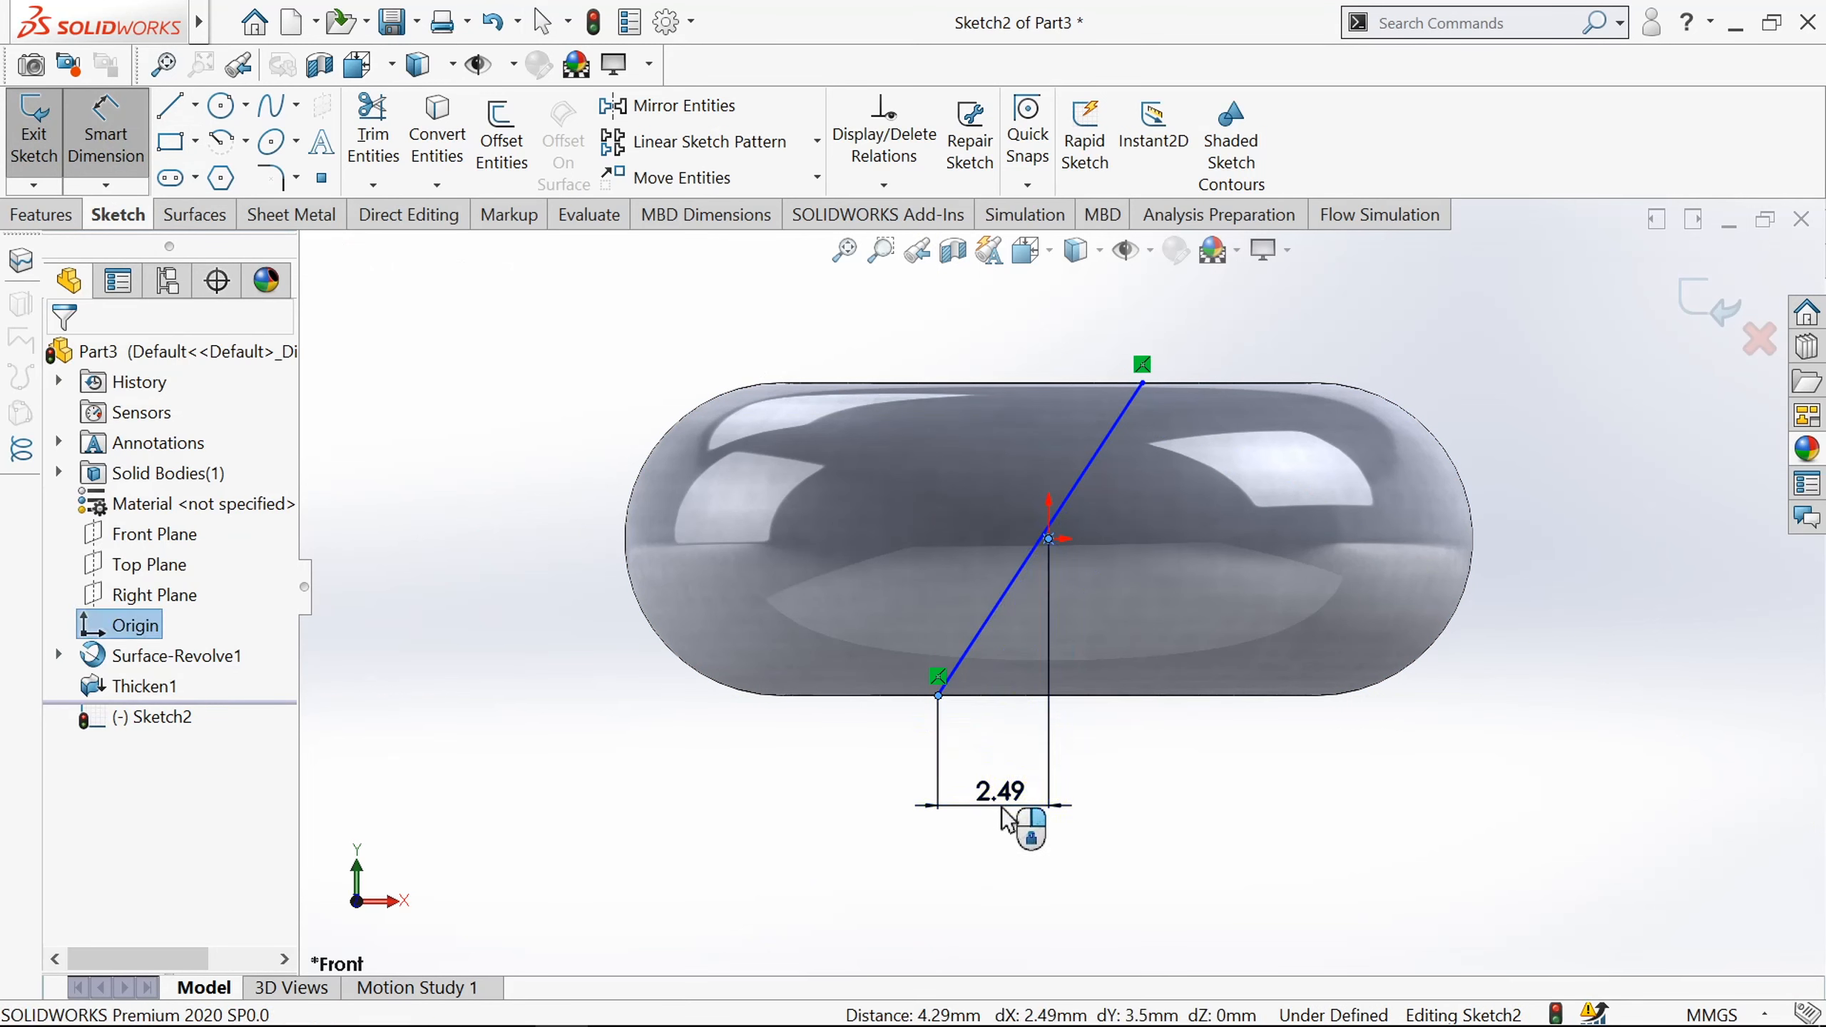
pyautogui.write('3.5')
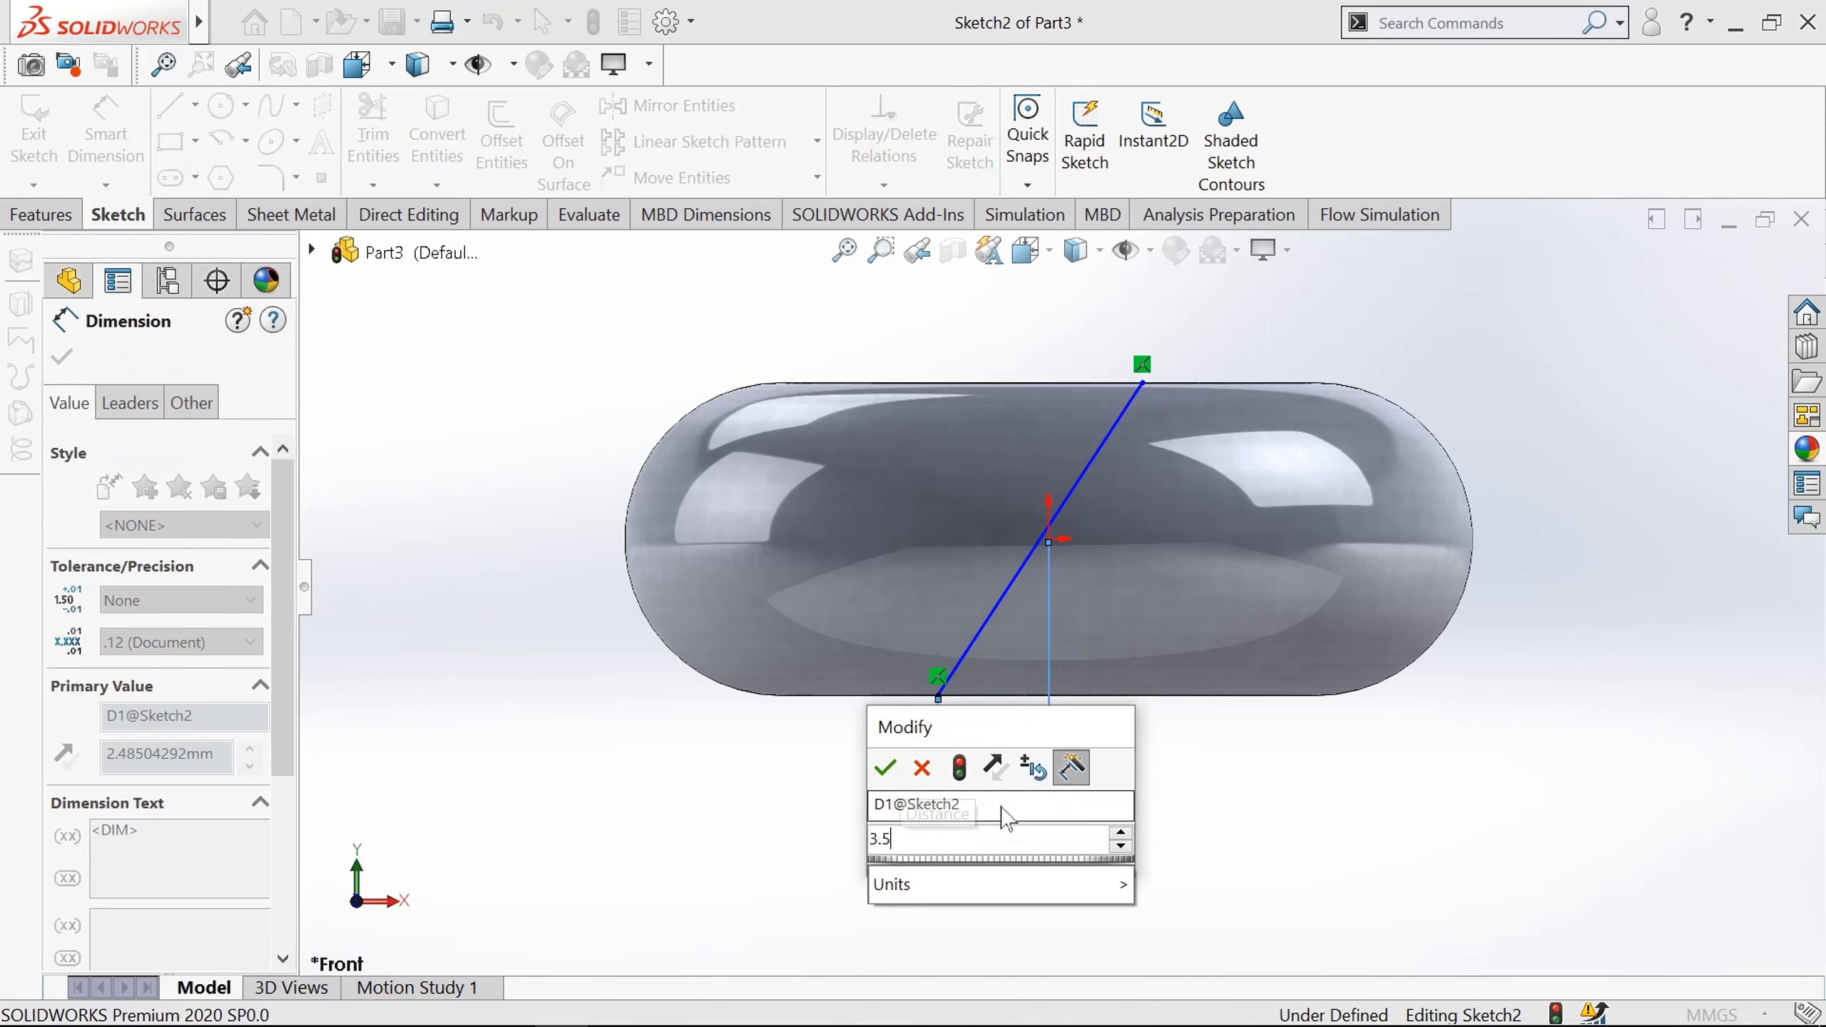
pyautogui.press('Return')
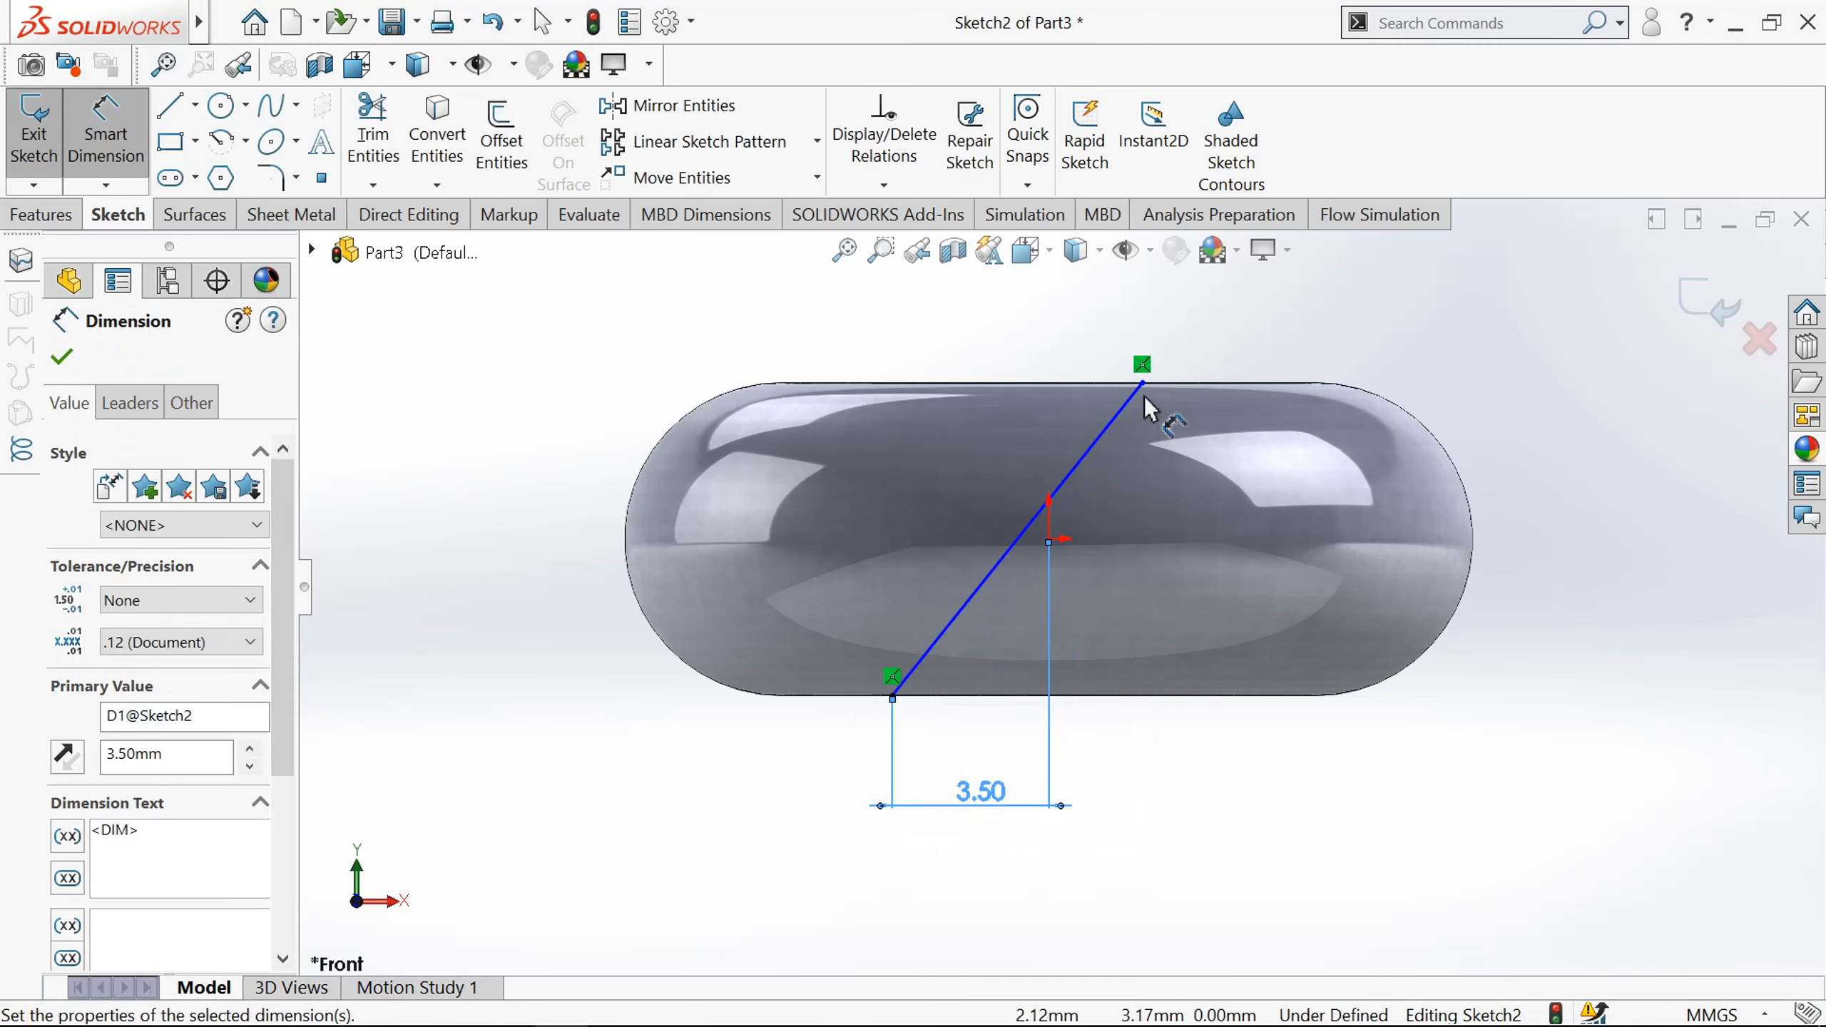
# Dimension the line's upper endpoint at a horizontal distance of 3.5 mm from the origin and exit the sketch.
pyautogui.click(1061, 542)
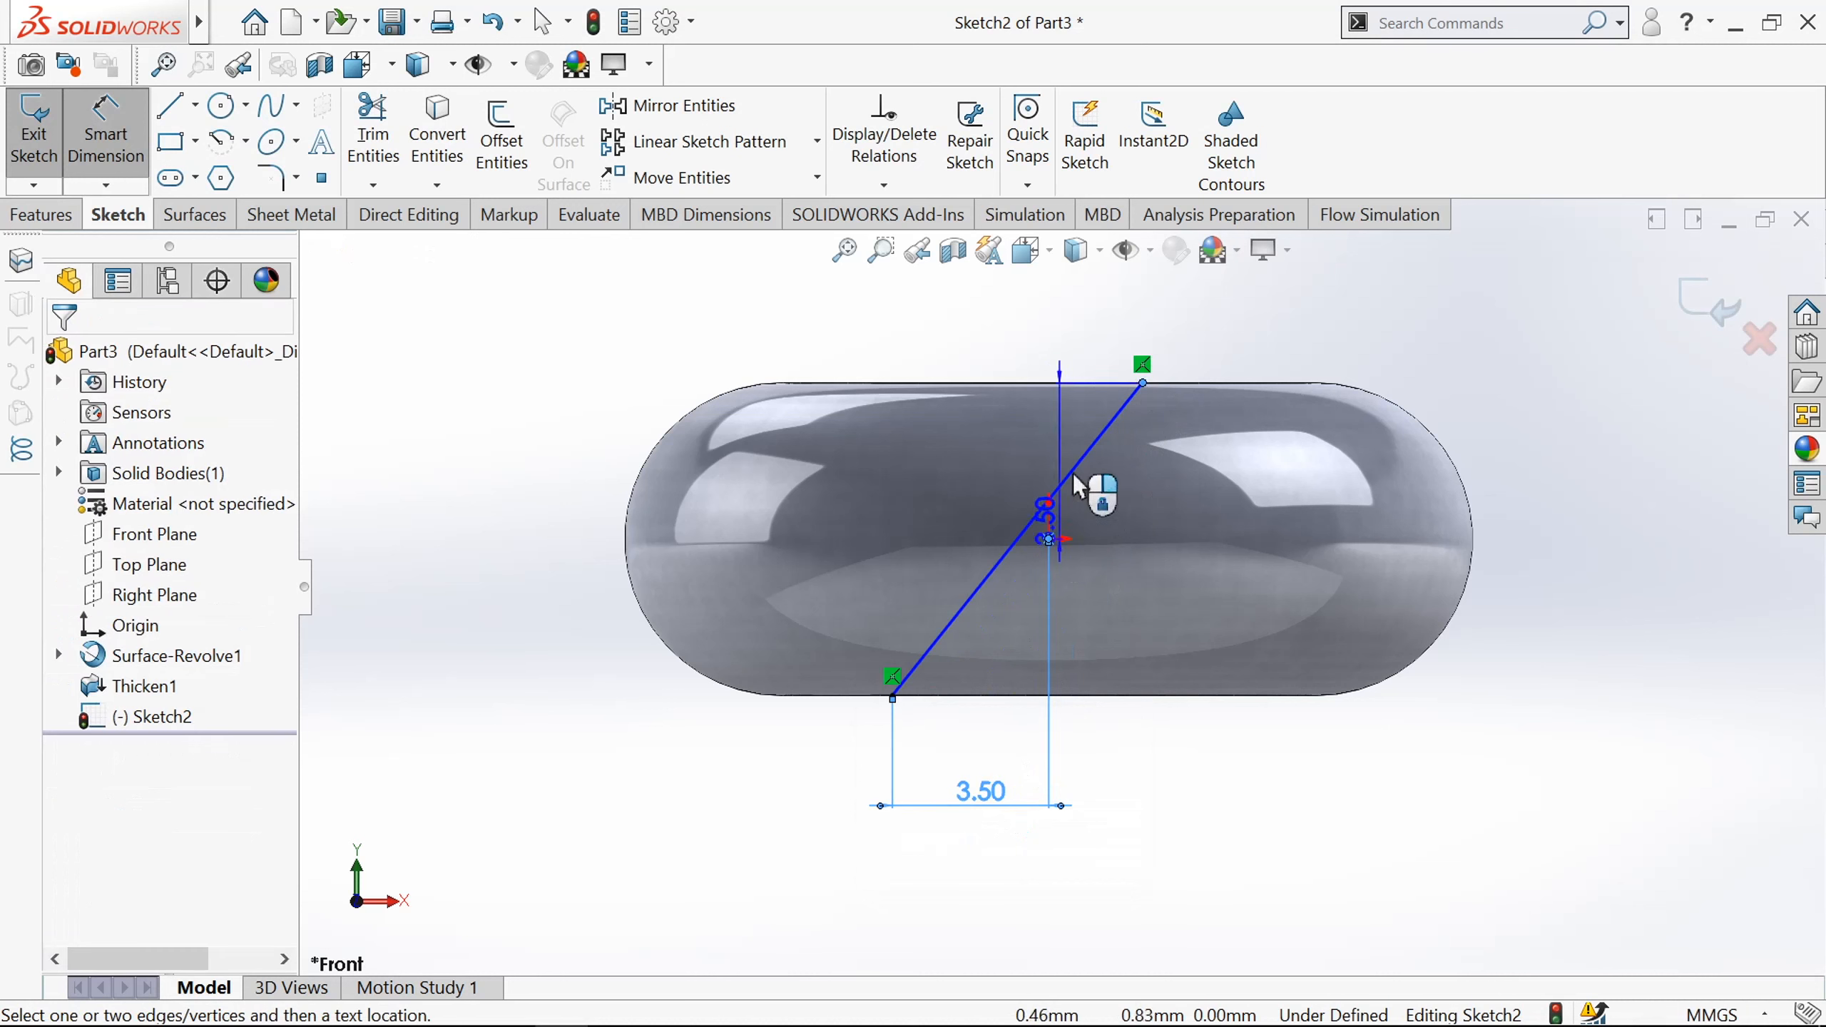
pyautogui.click(1143, 383)
pyautogui.click(1094, 325)
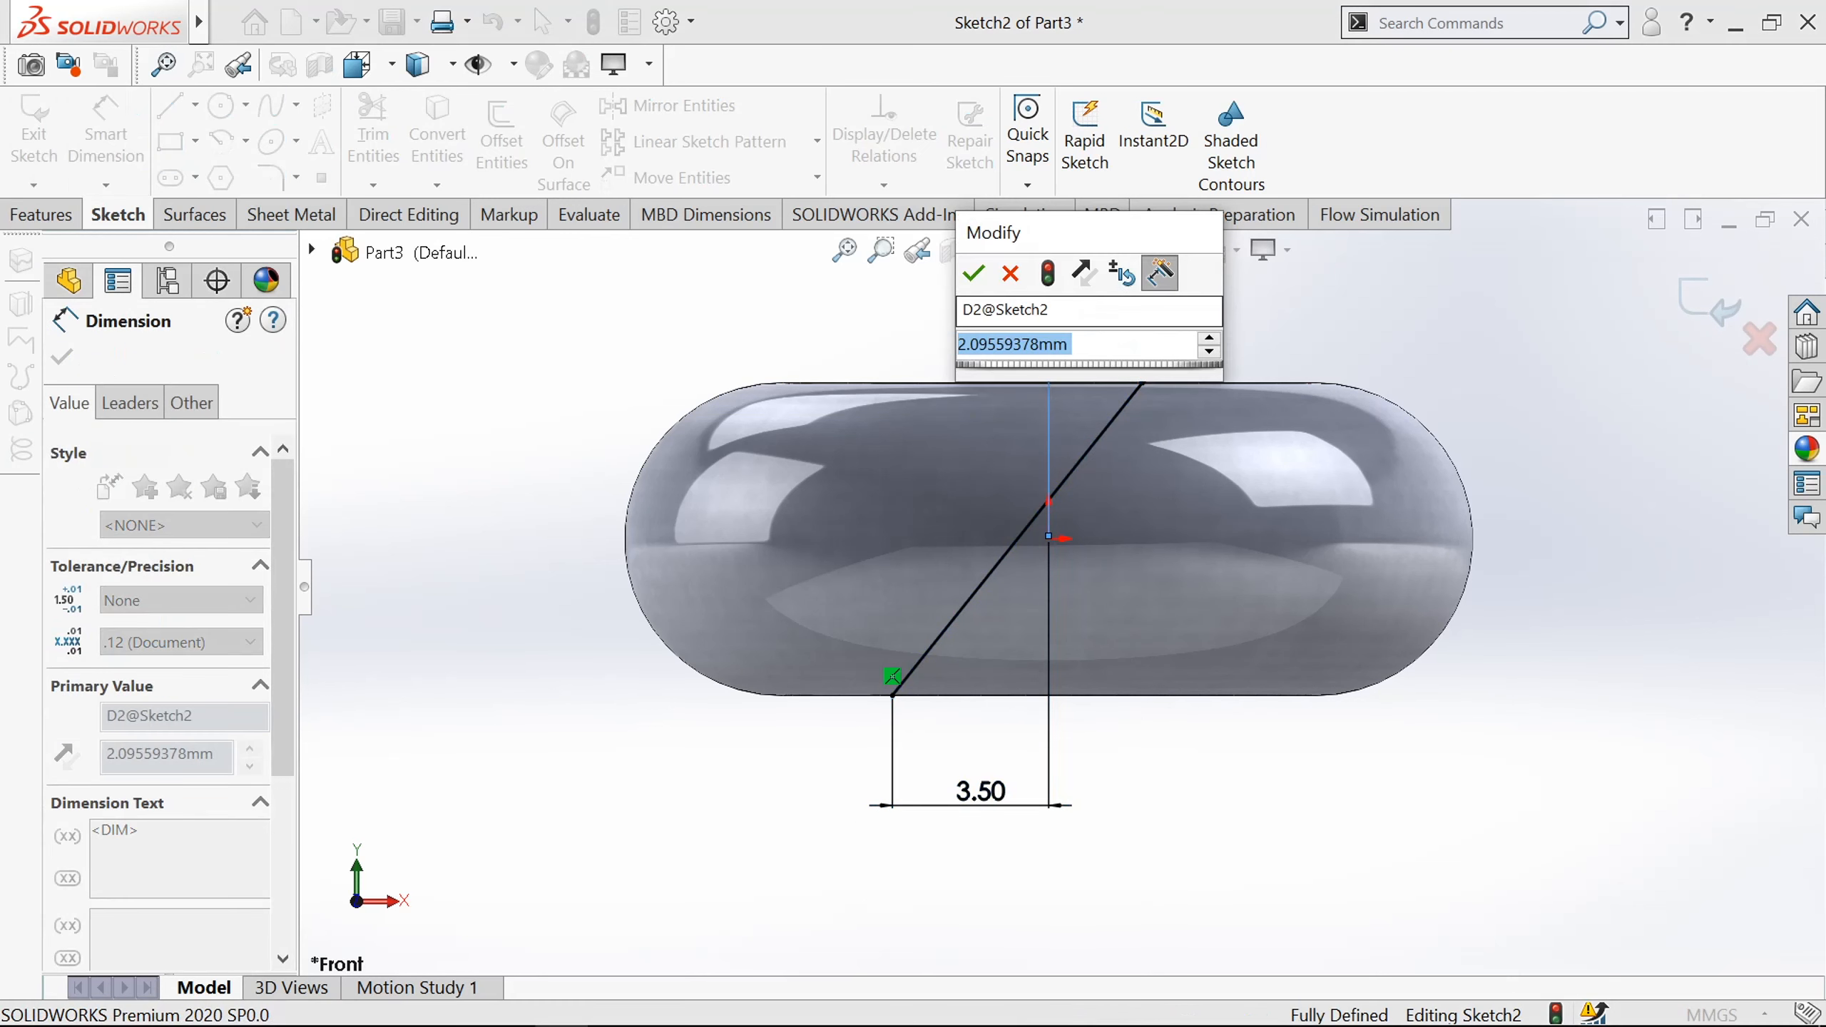
pyautogui.write('2.1')
pyautogui.press('Return')
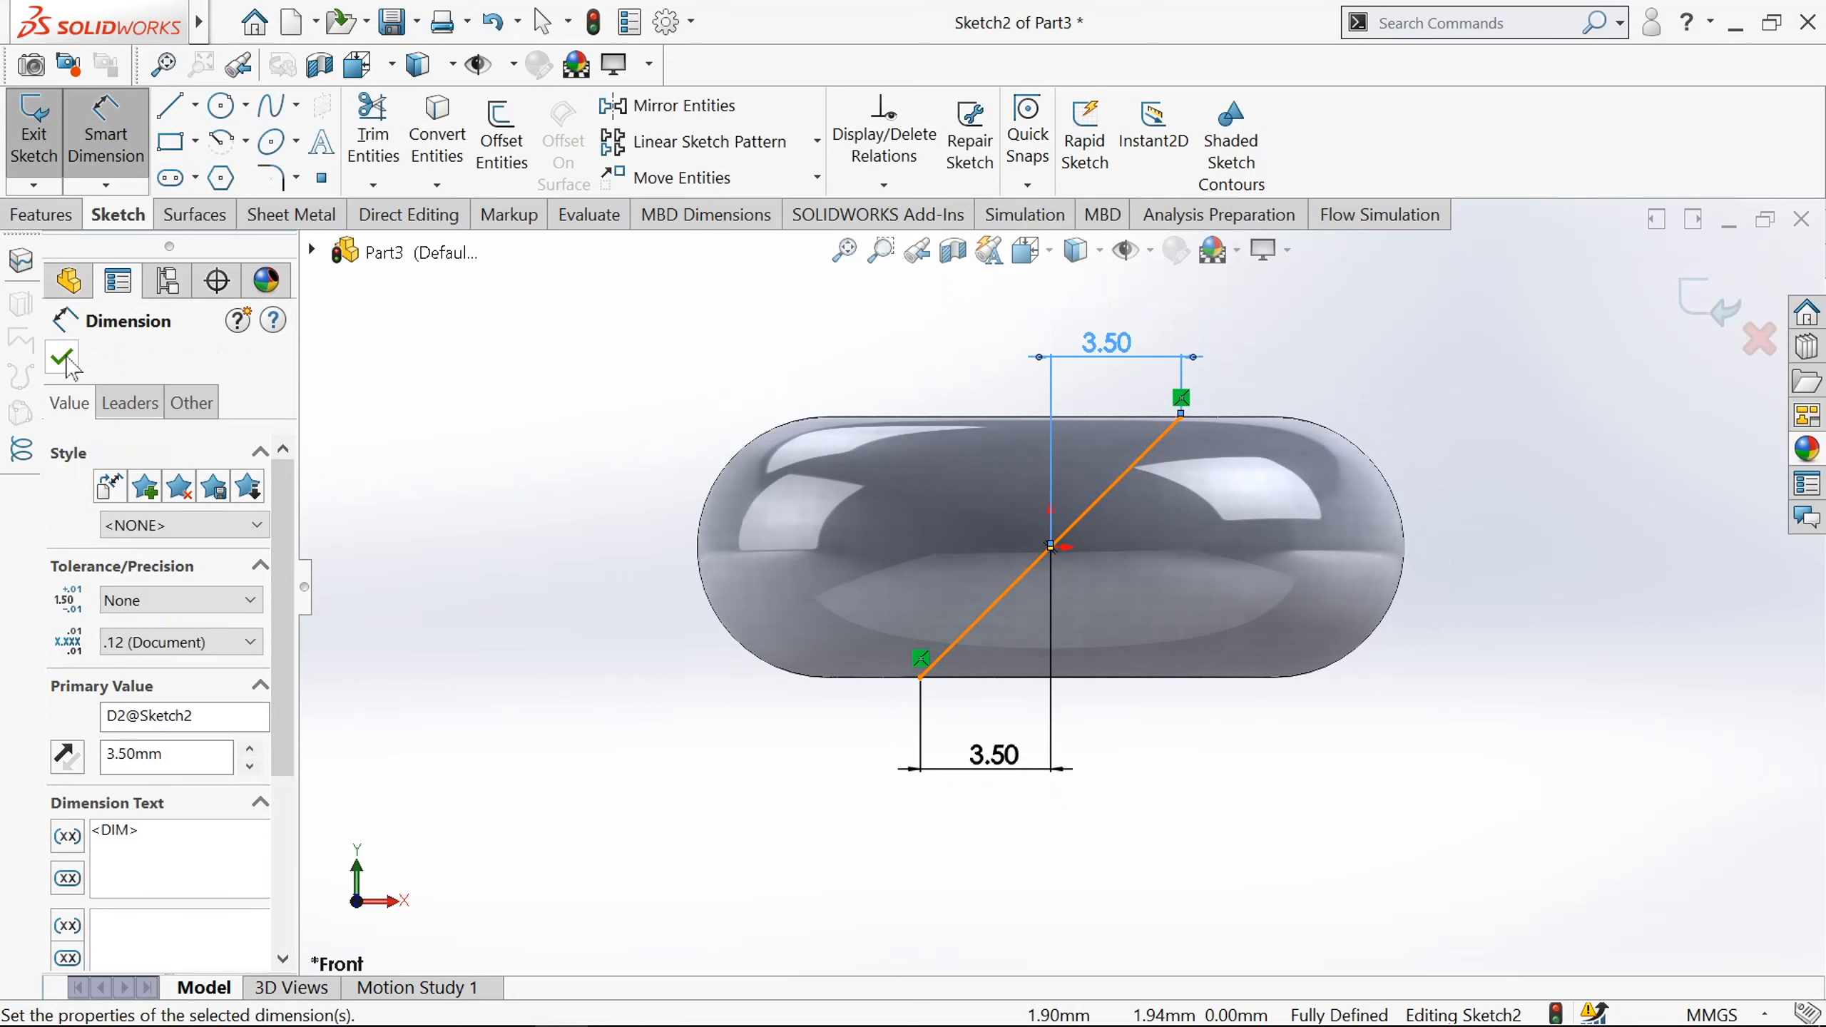
pyautogui.click(63, 357)
pyautogui.scroll(3, 632, 518)
pyautogui.moveTo(673, 564); pyautogui.dragTo(640, 530, button='middle')
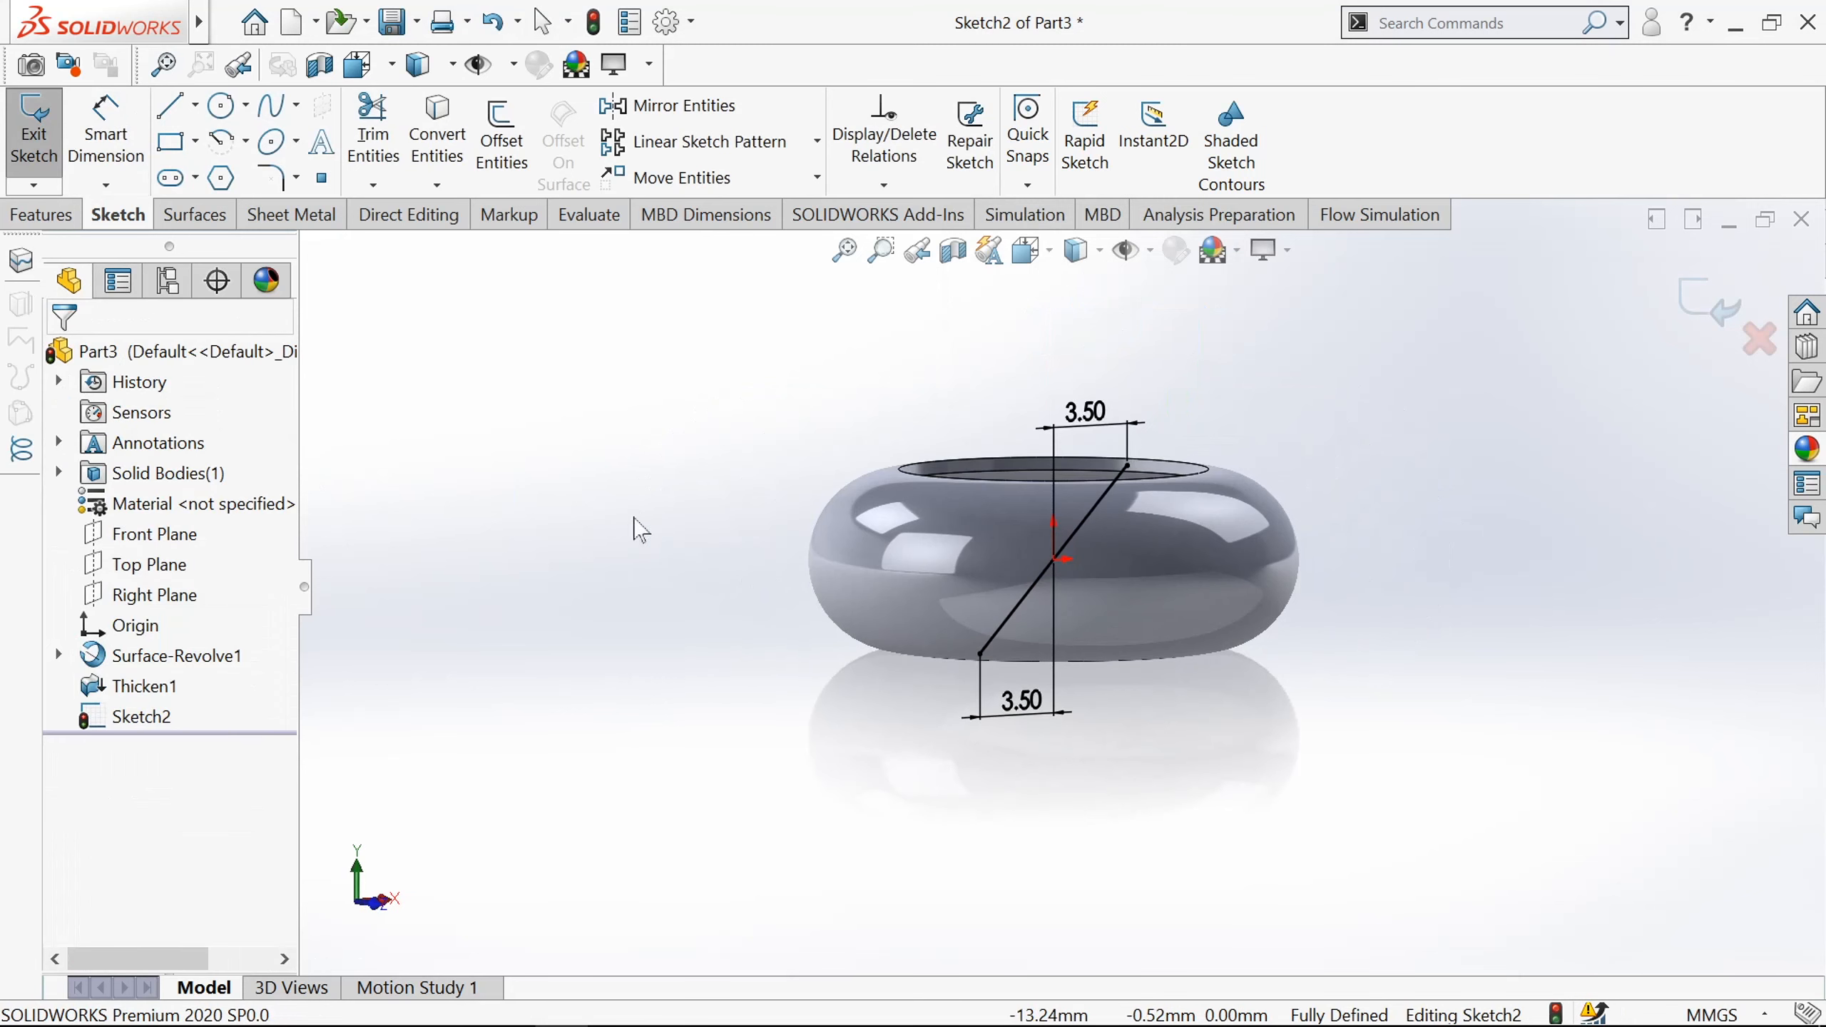
pyautogui.hotkey('ctrl', 'b')
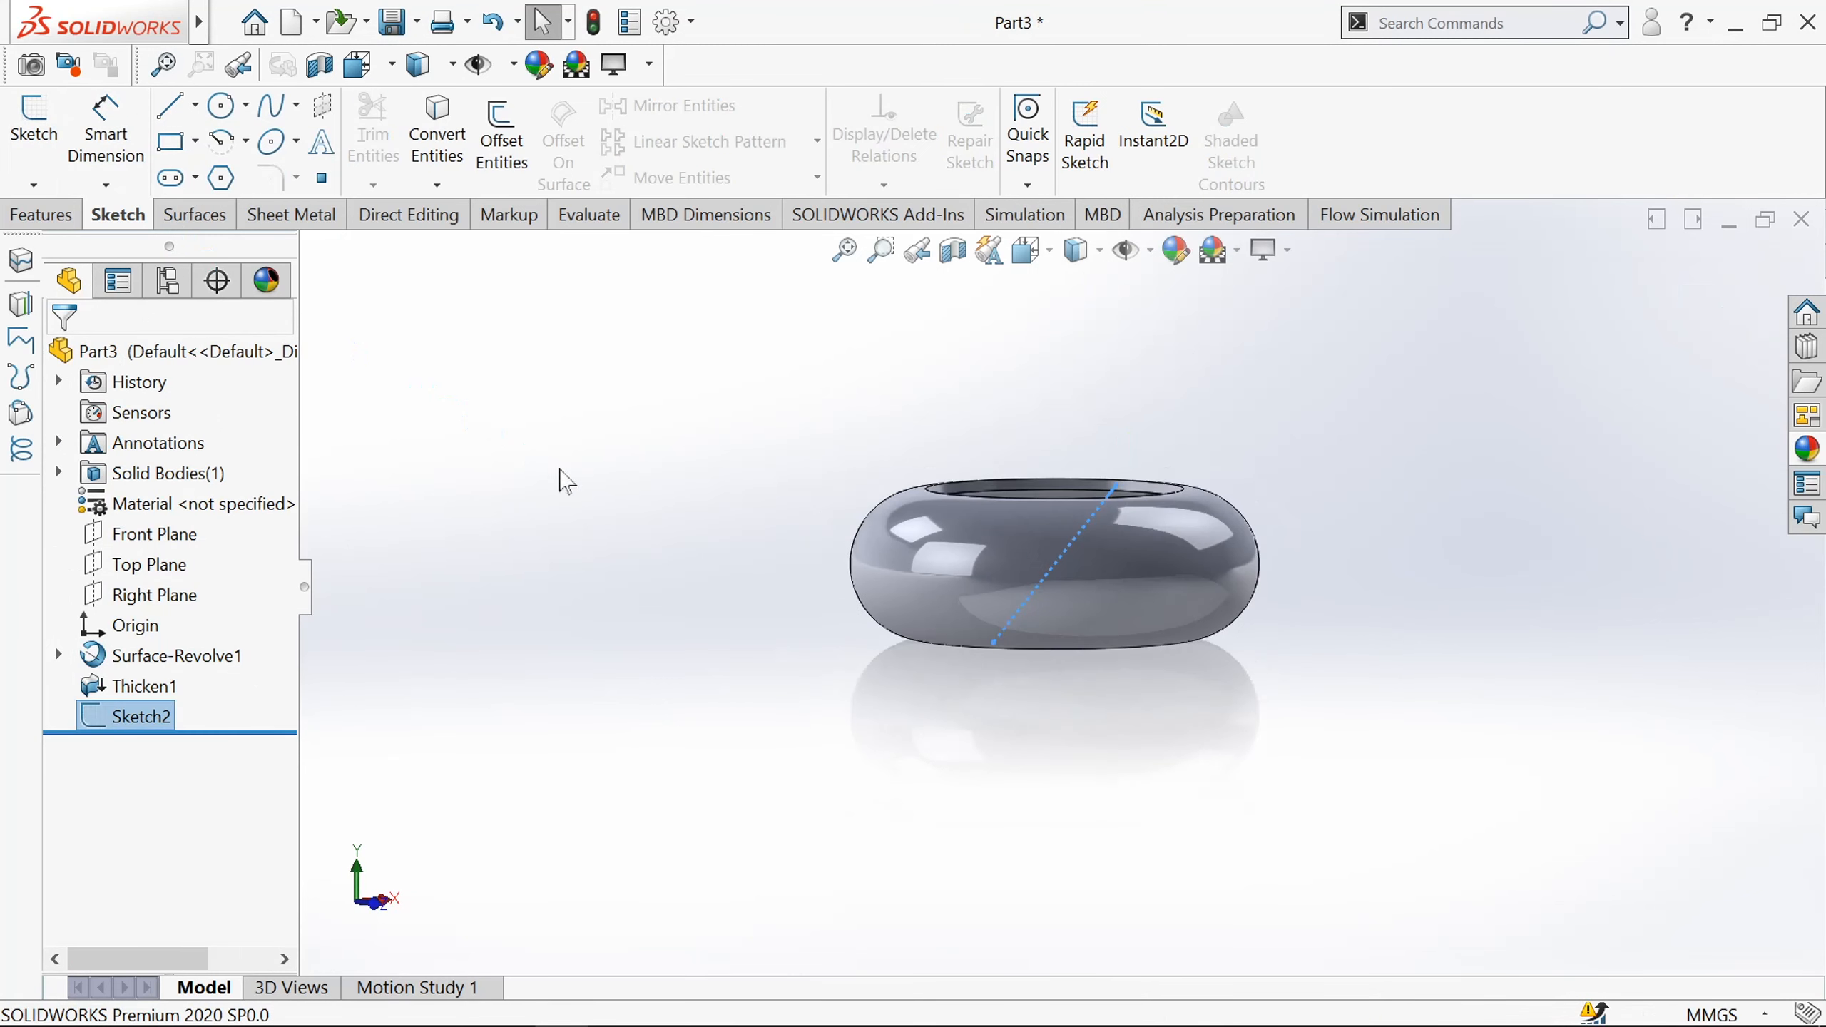
pyautogui.click(597, 565)
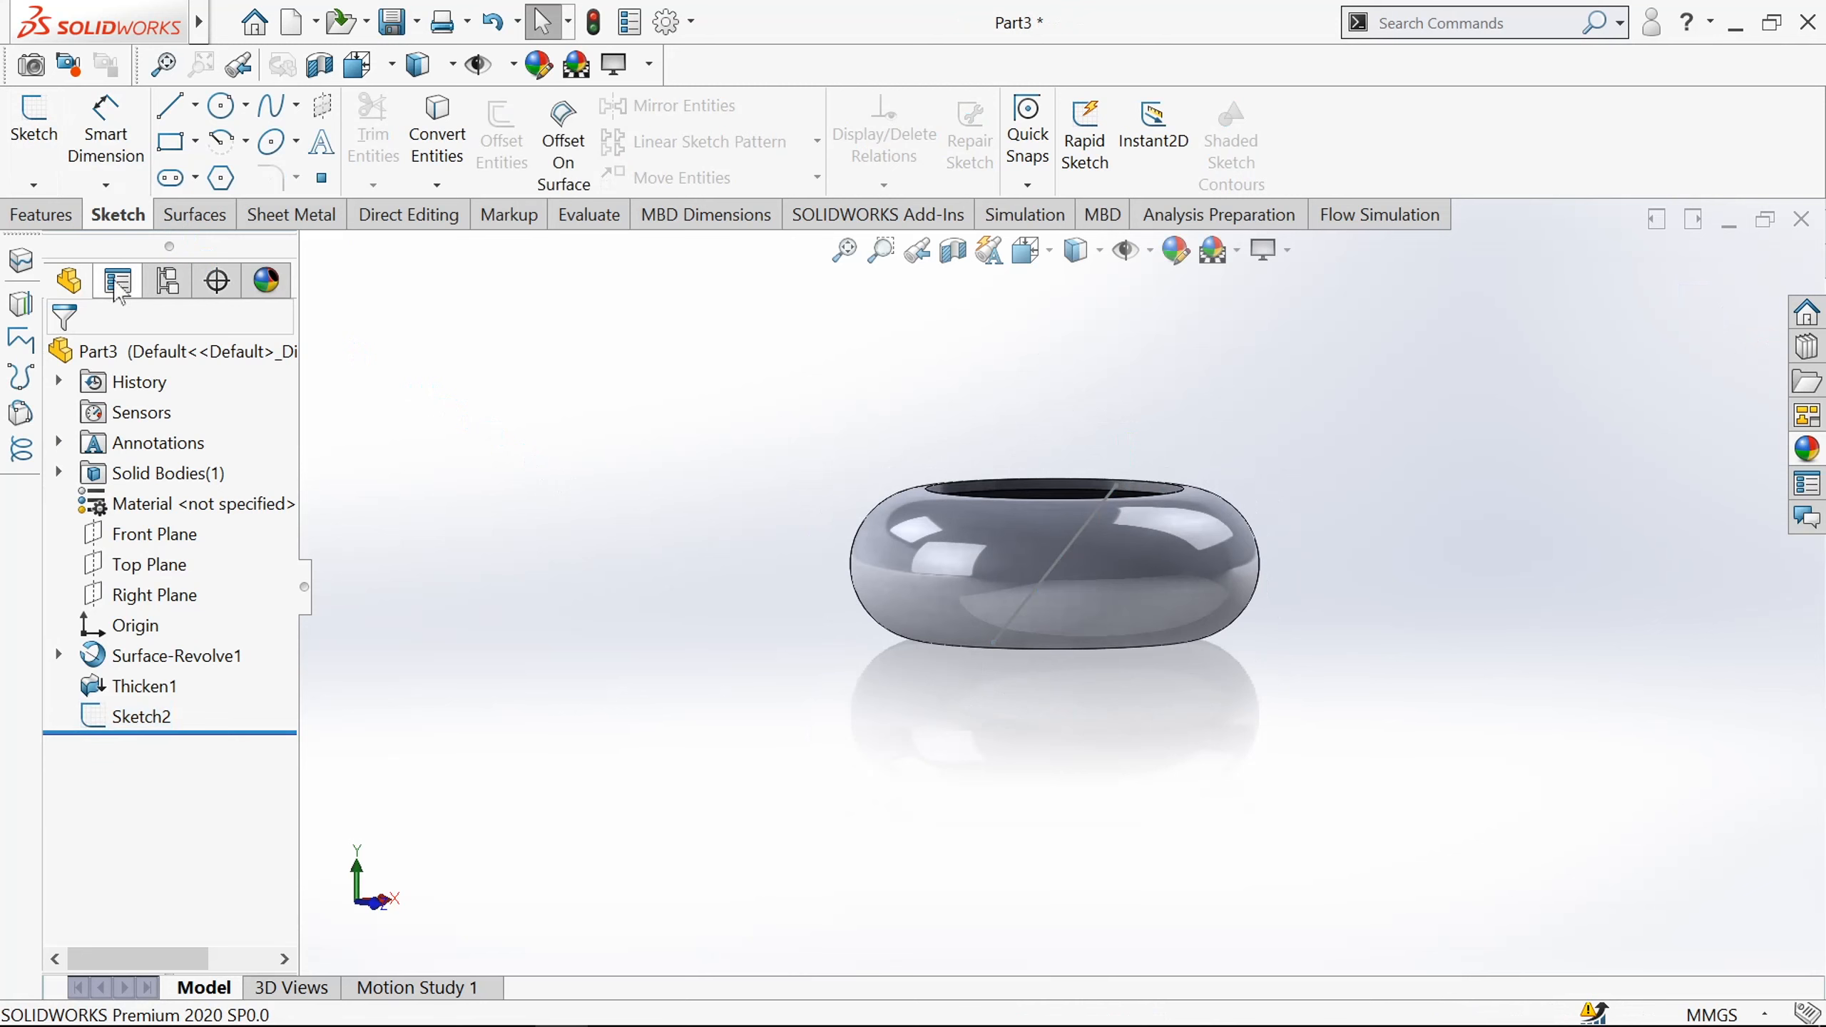
# Create a projected curve by projecting the slanted line sketch onto the ring's outer curved face.
pyautogui.click(65, 220)
pyautogui.click(1134, 183)
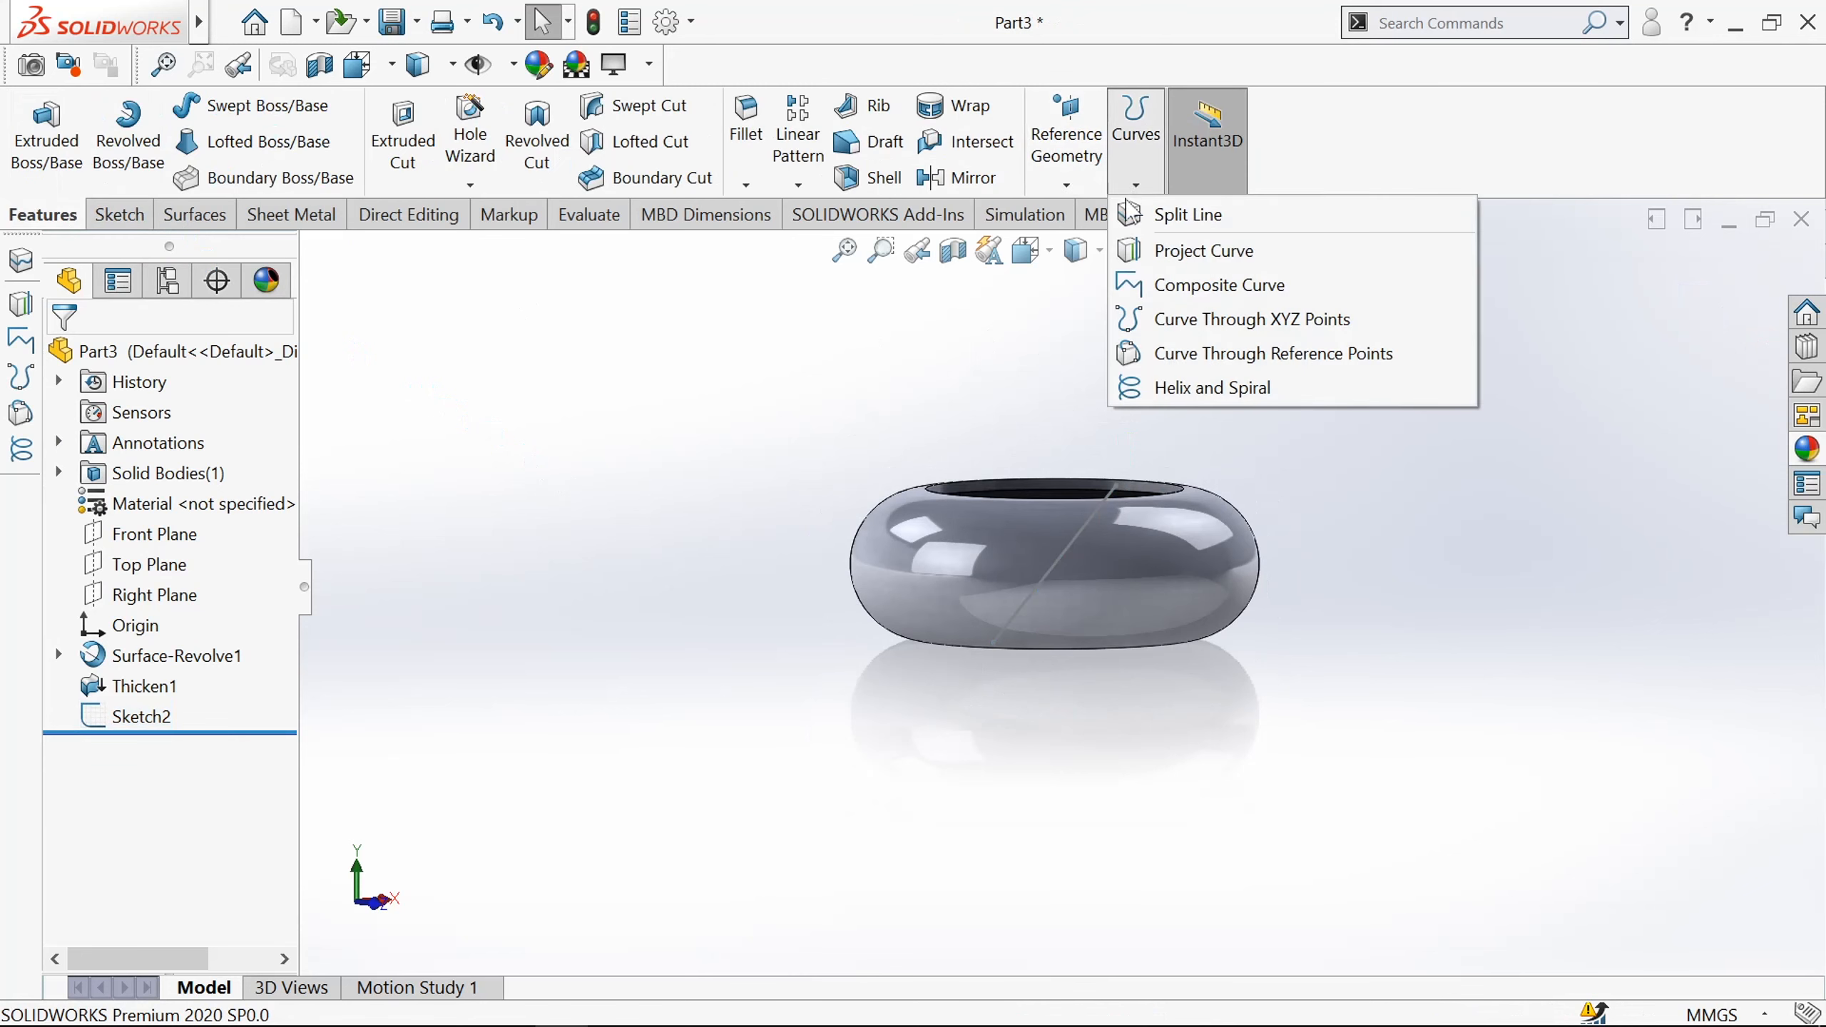
pyautogui.click(1167, 262)
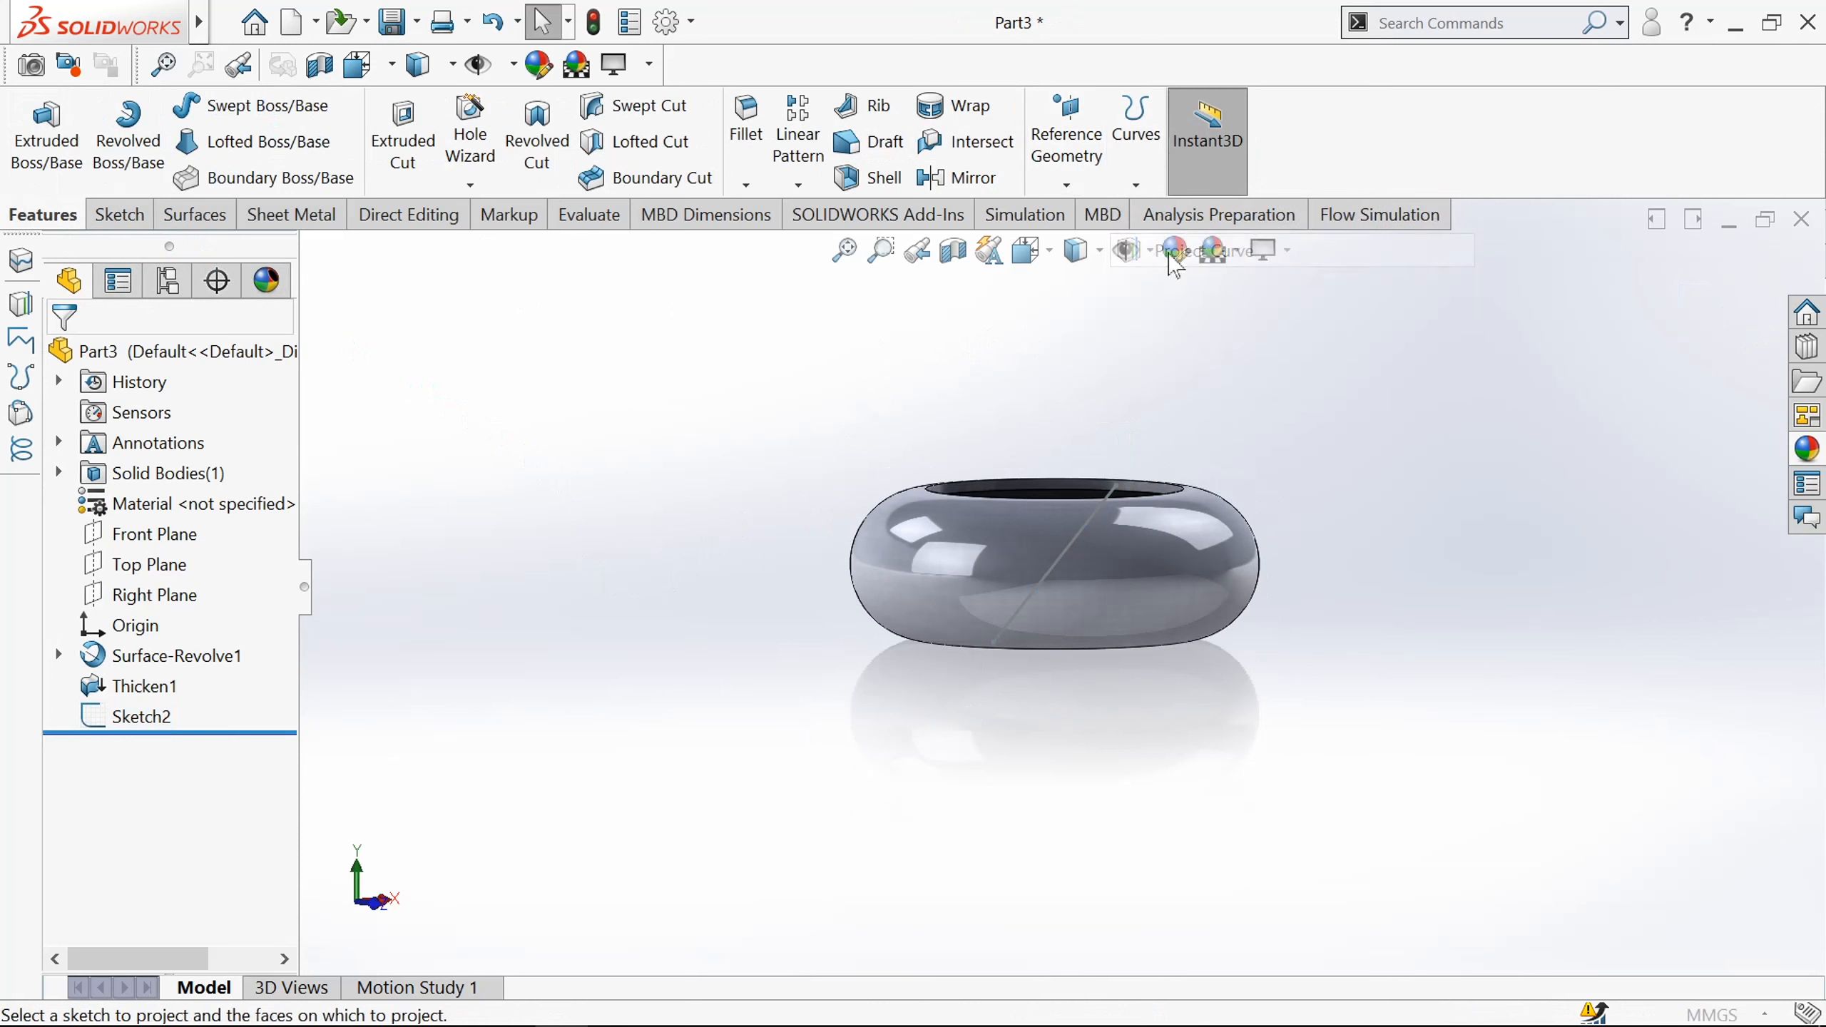
pyautogui.scroll(-3, 1089, 562)
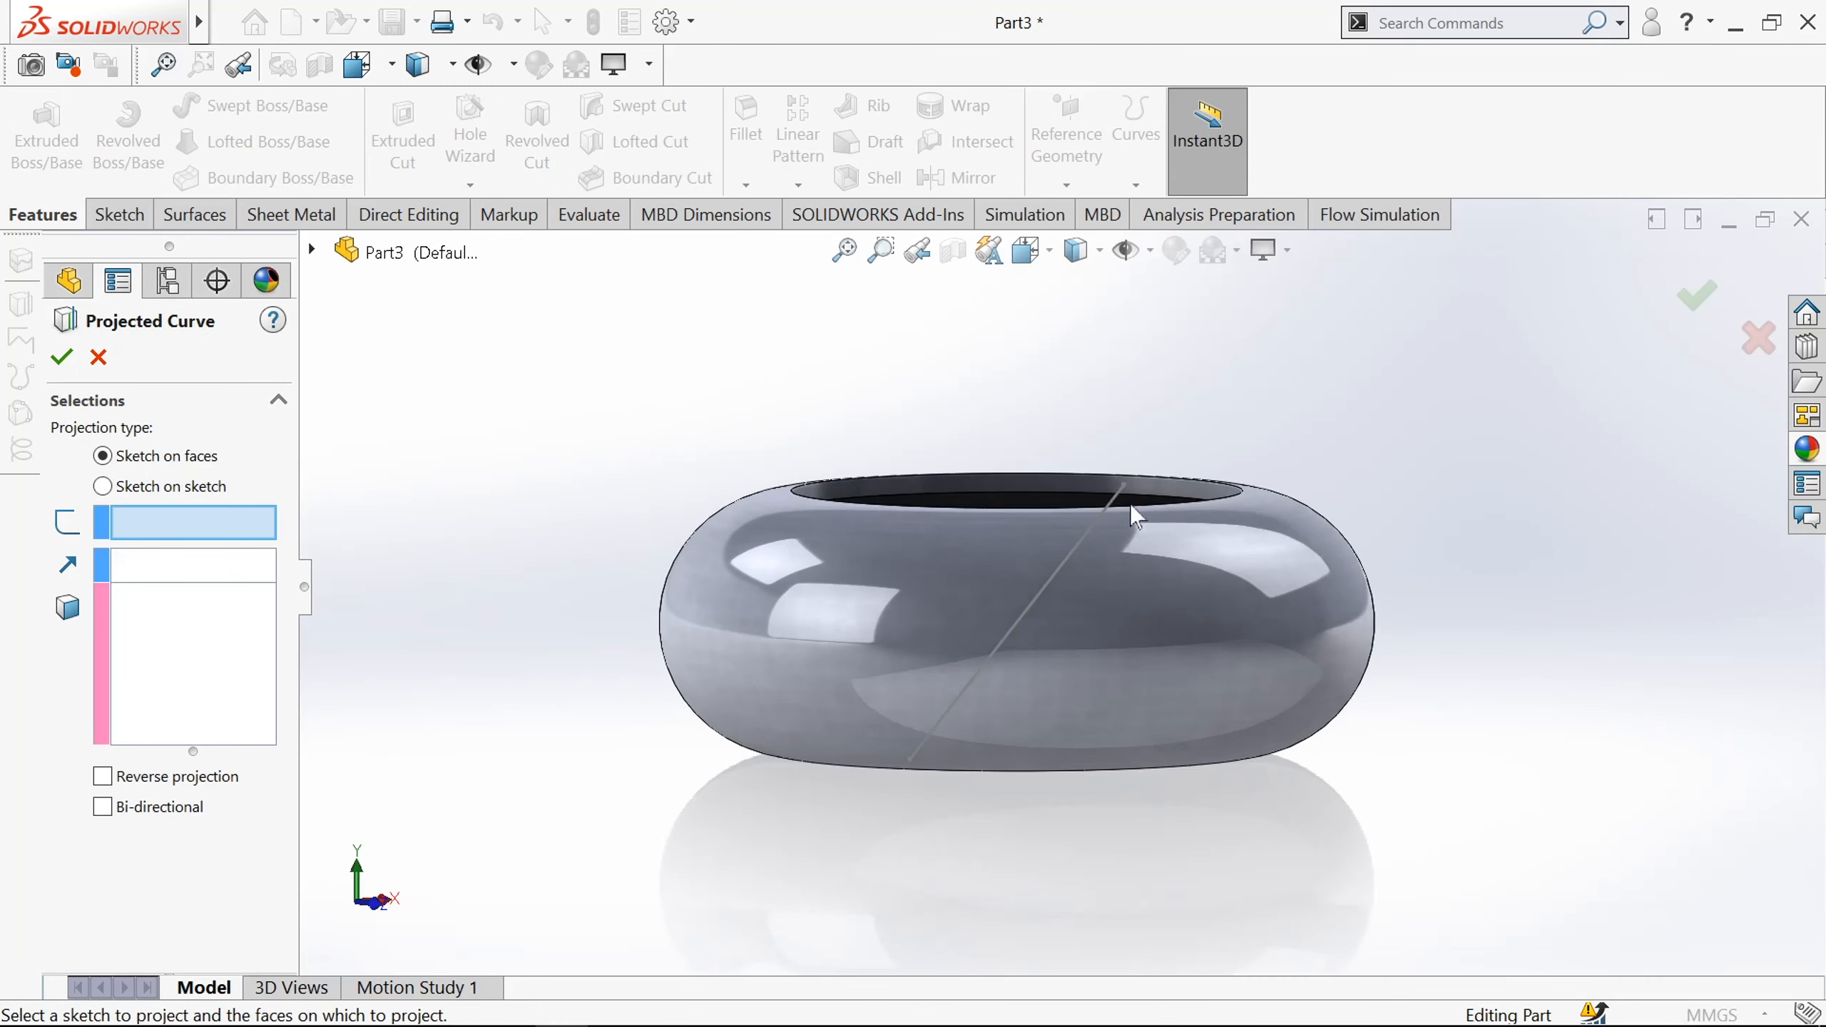
pyautogui.click(1110, 500)
pyautogui.scroll(3, 1059, 587)
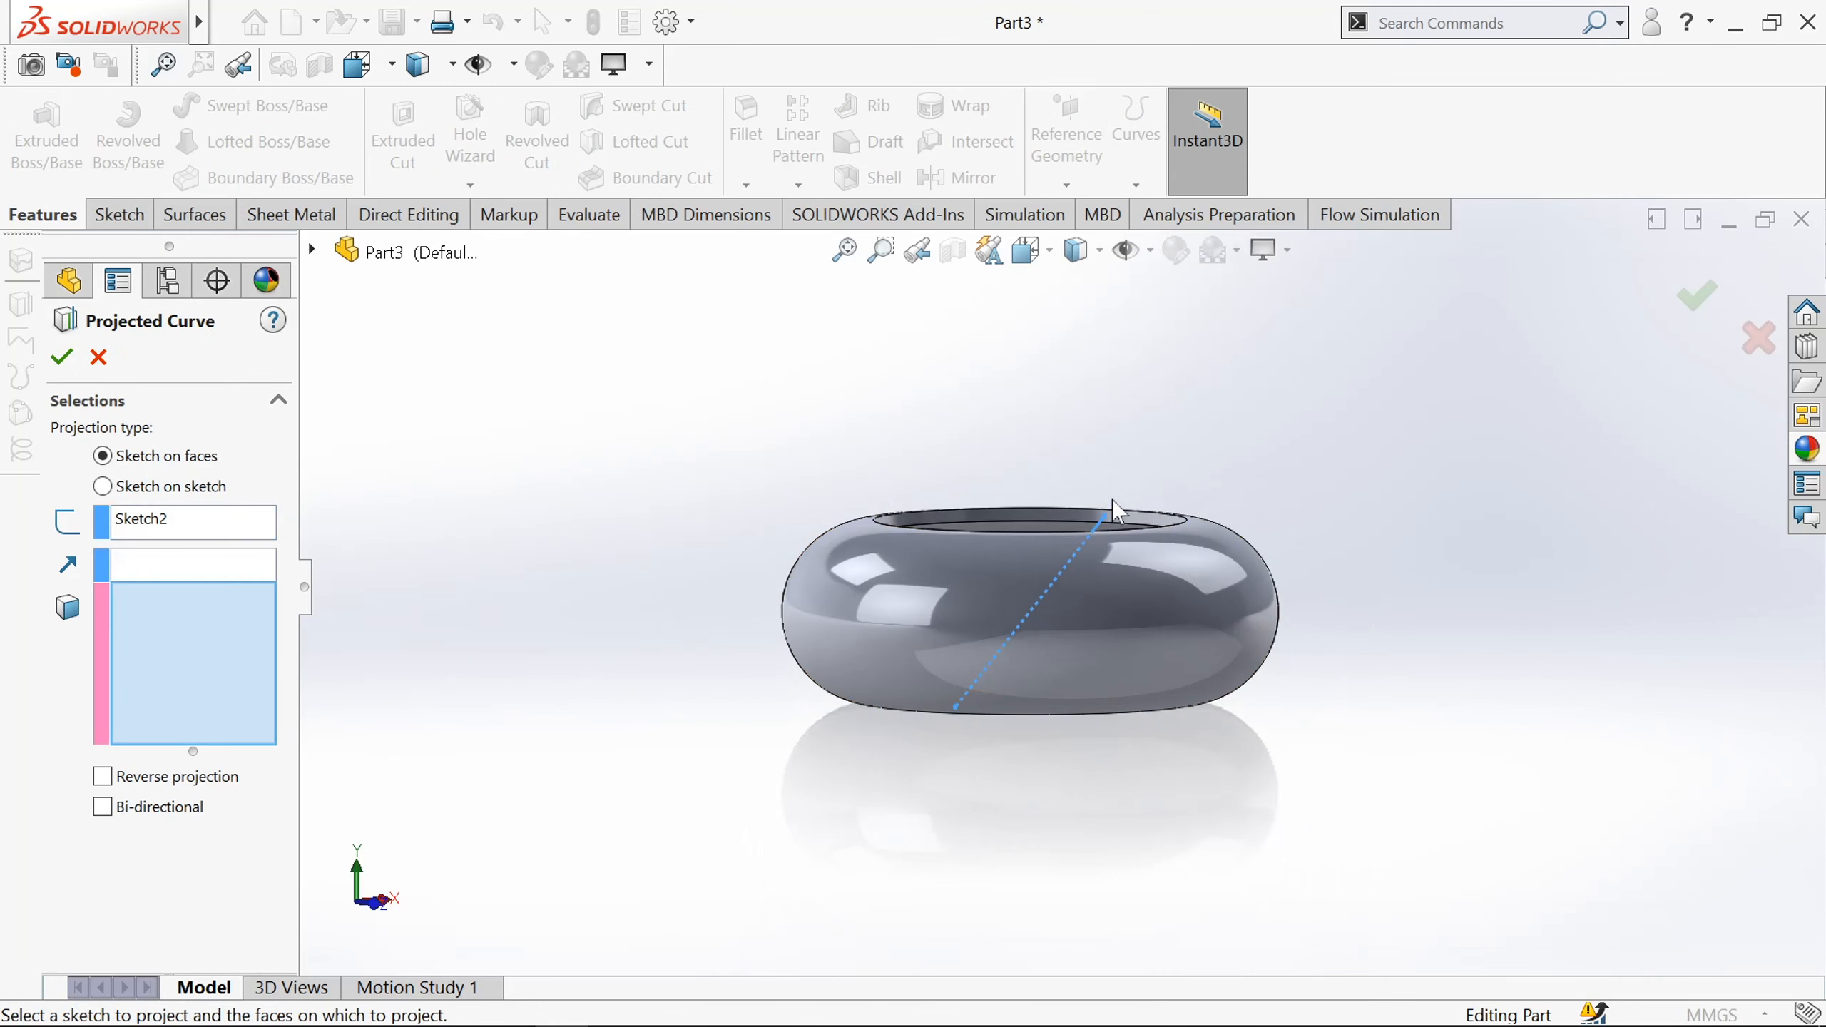
pyautogui.click(1183, 619)
pyautogui.scroll(-2, 1179, 615)
pyautogui.rightClick(1179, 615)
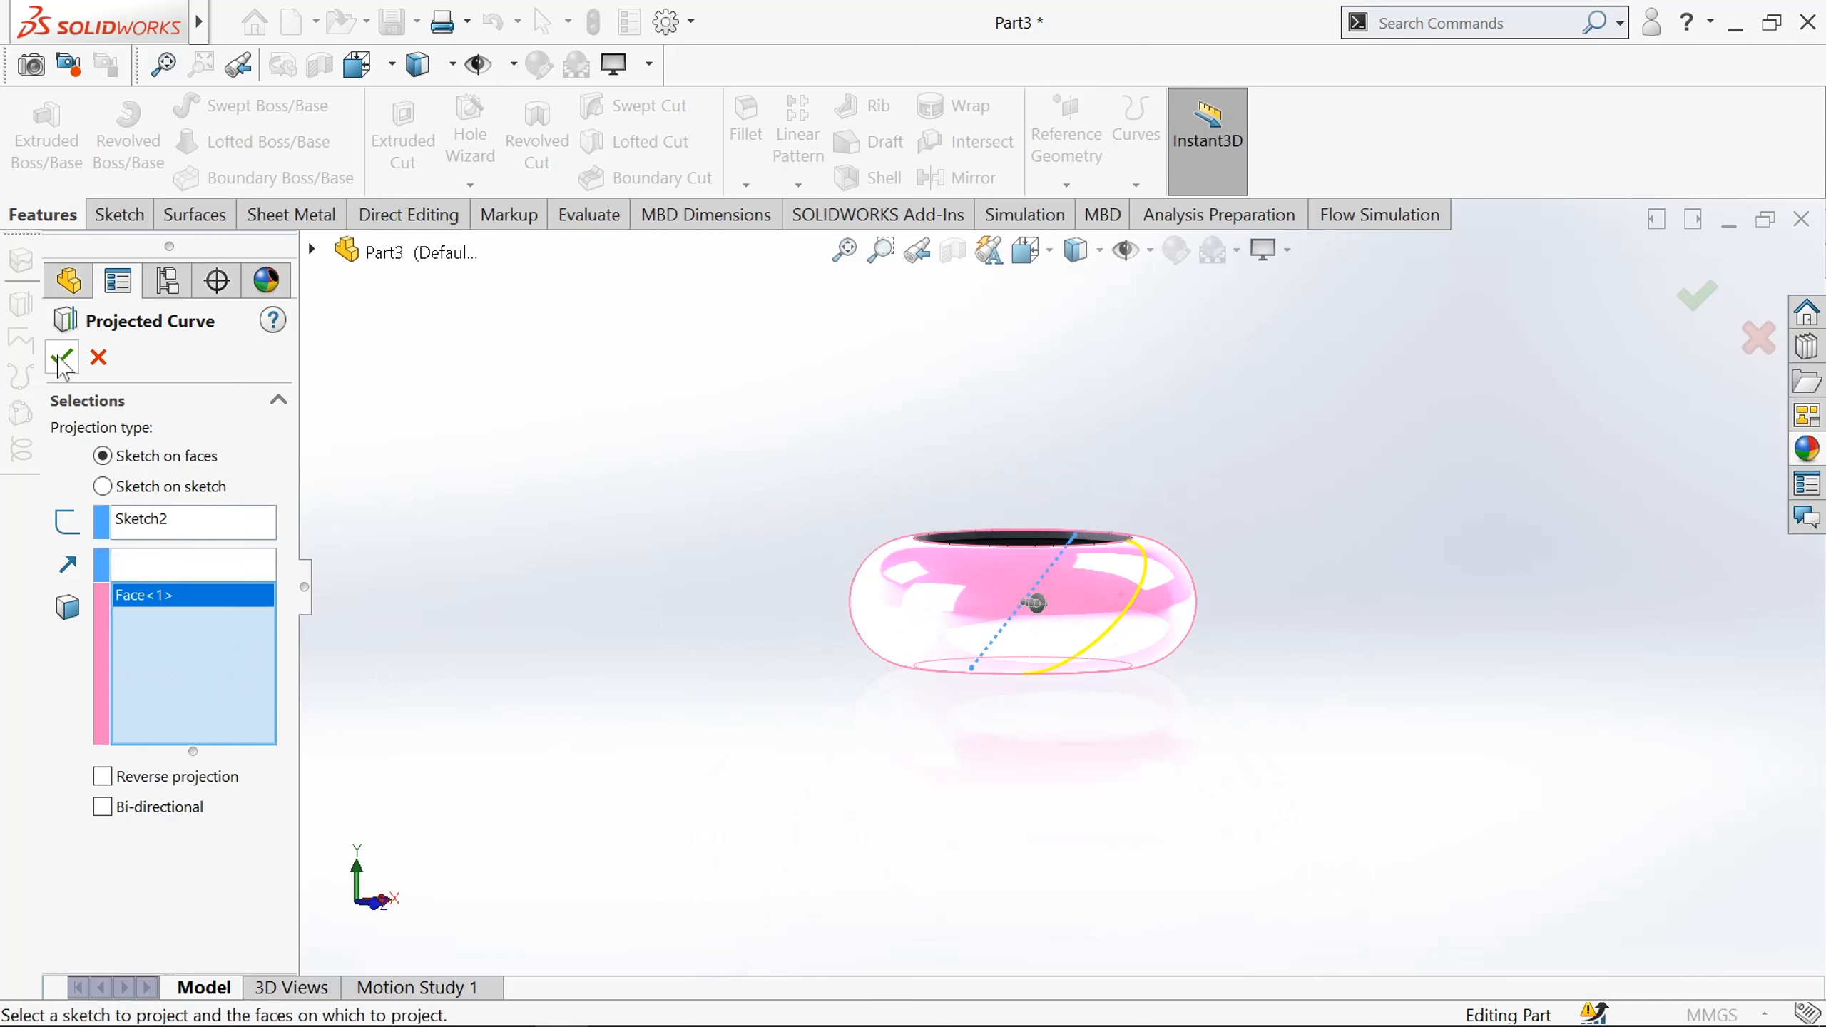
pyautogui.moveTo(779, 561); pyautogui.dragTo(659, 673, button='middle')
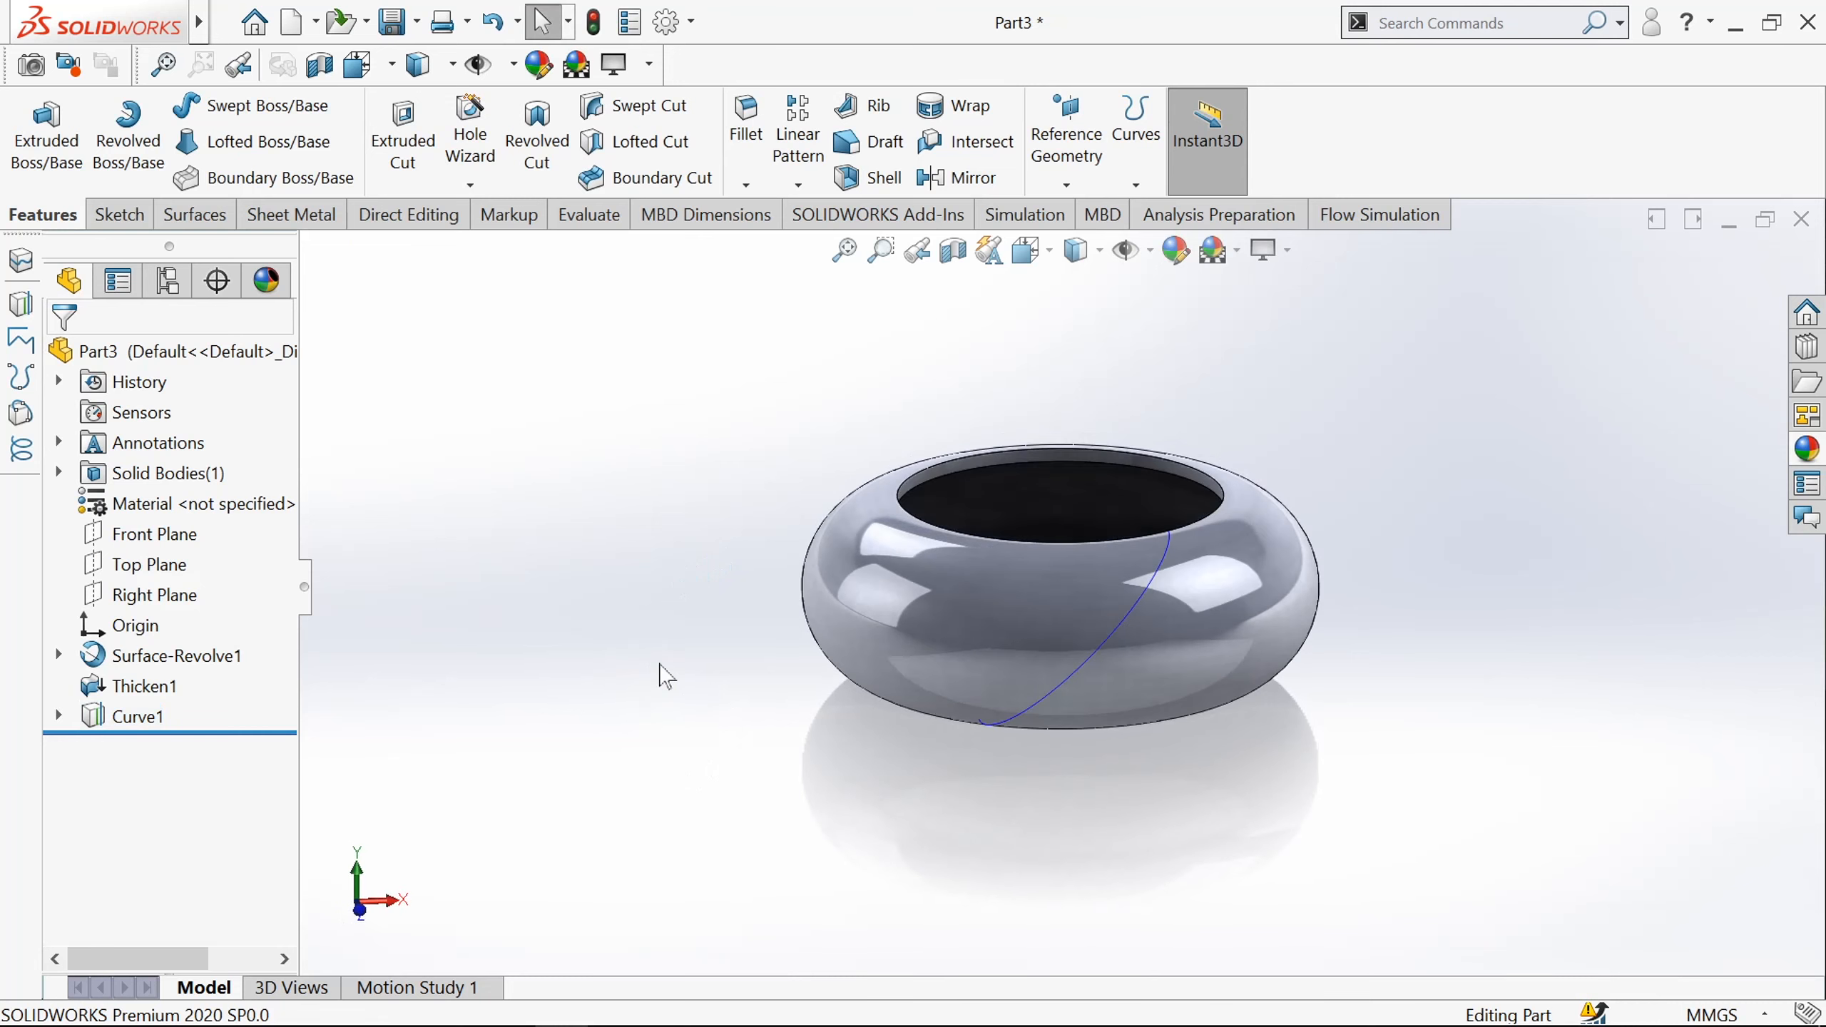
# Set up a boss sweep along the projected curve with a circular profile of 0.5 mm diameter.
pyautogui.click(245, 113)
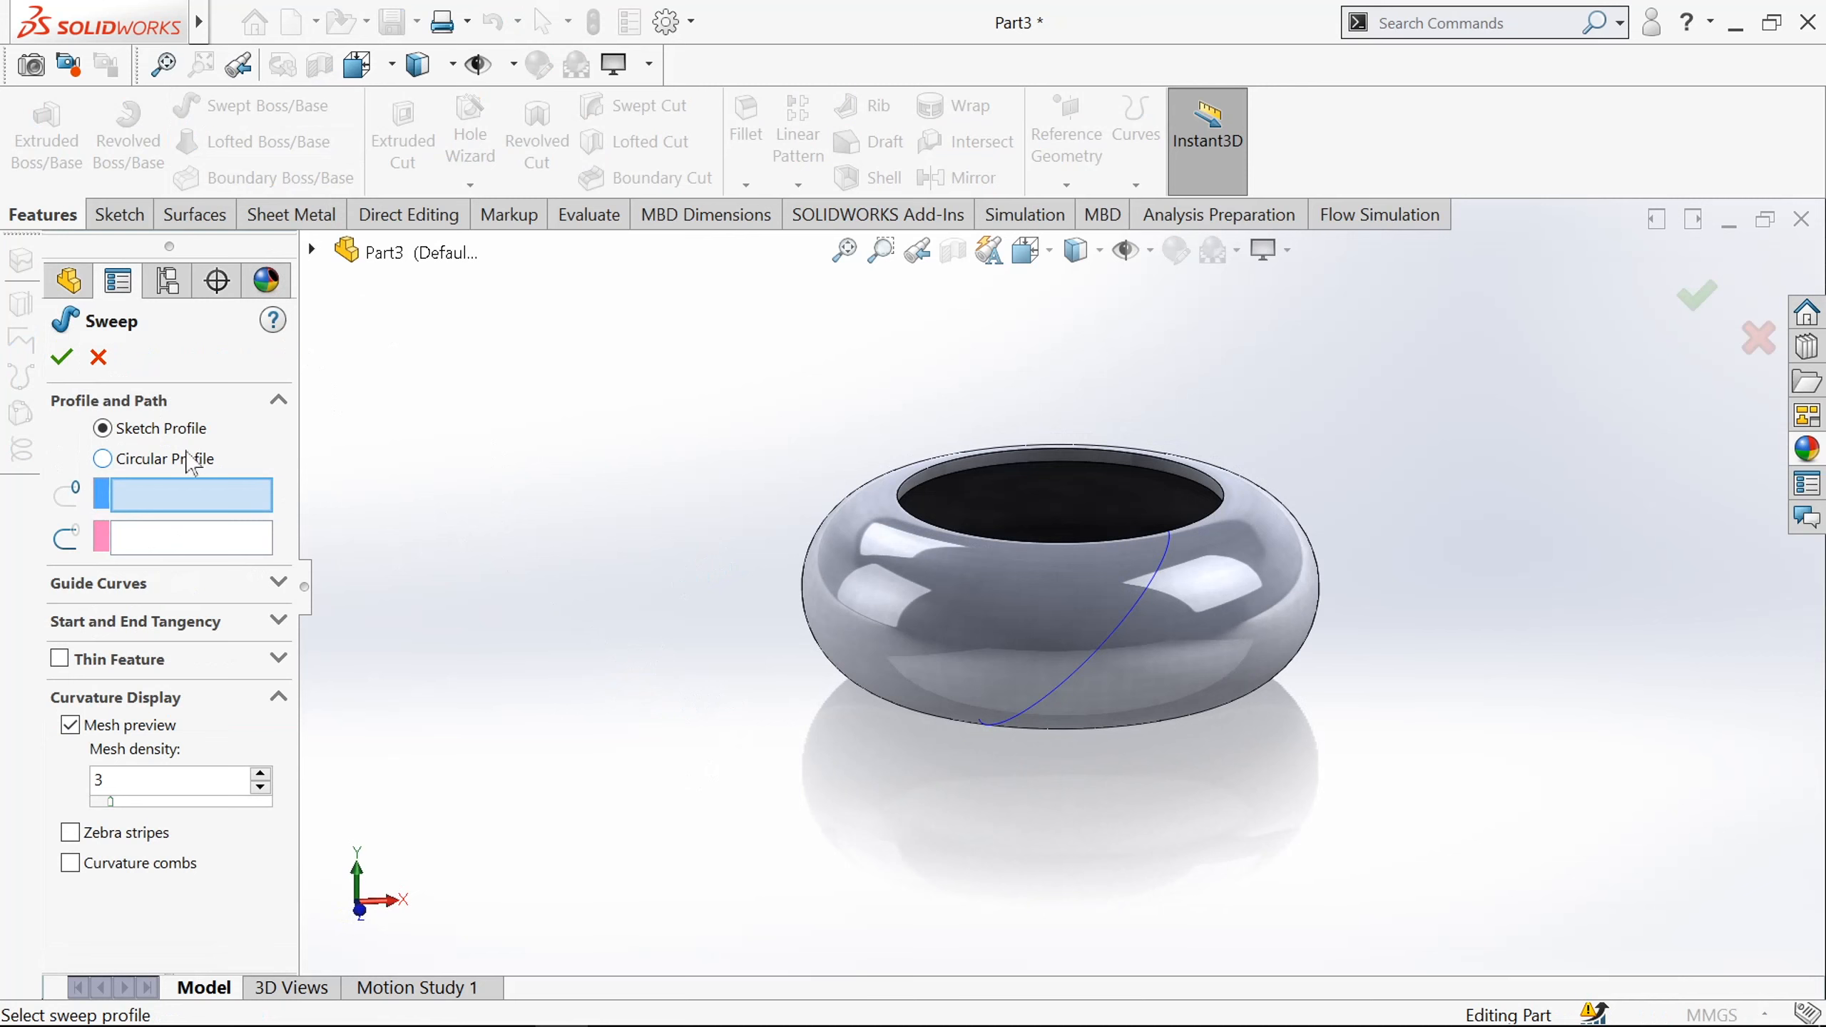
pyautogui.click(102, 458)
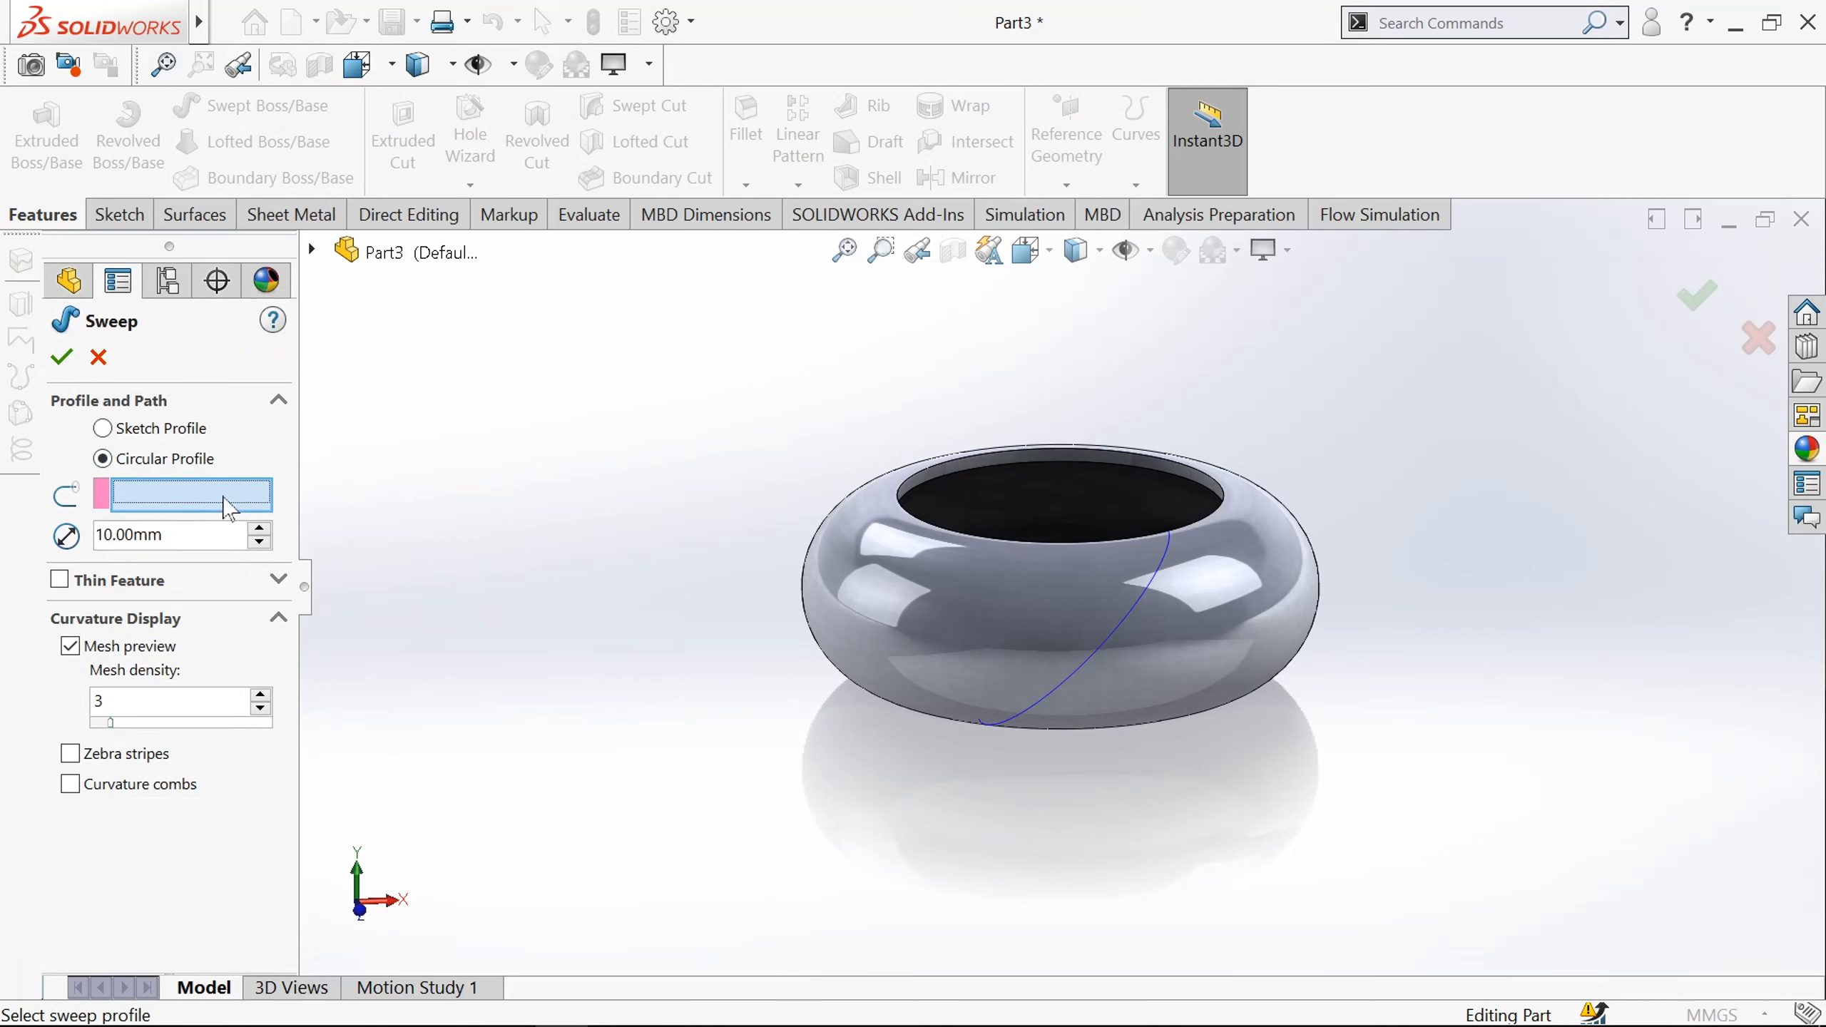
pyautogui.scroll(-3, 1107, 682)
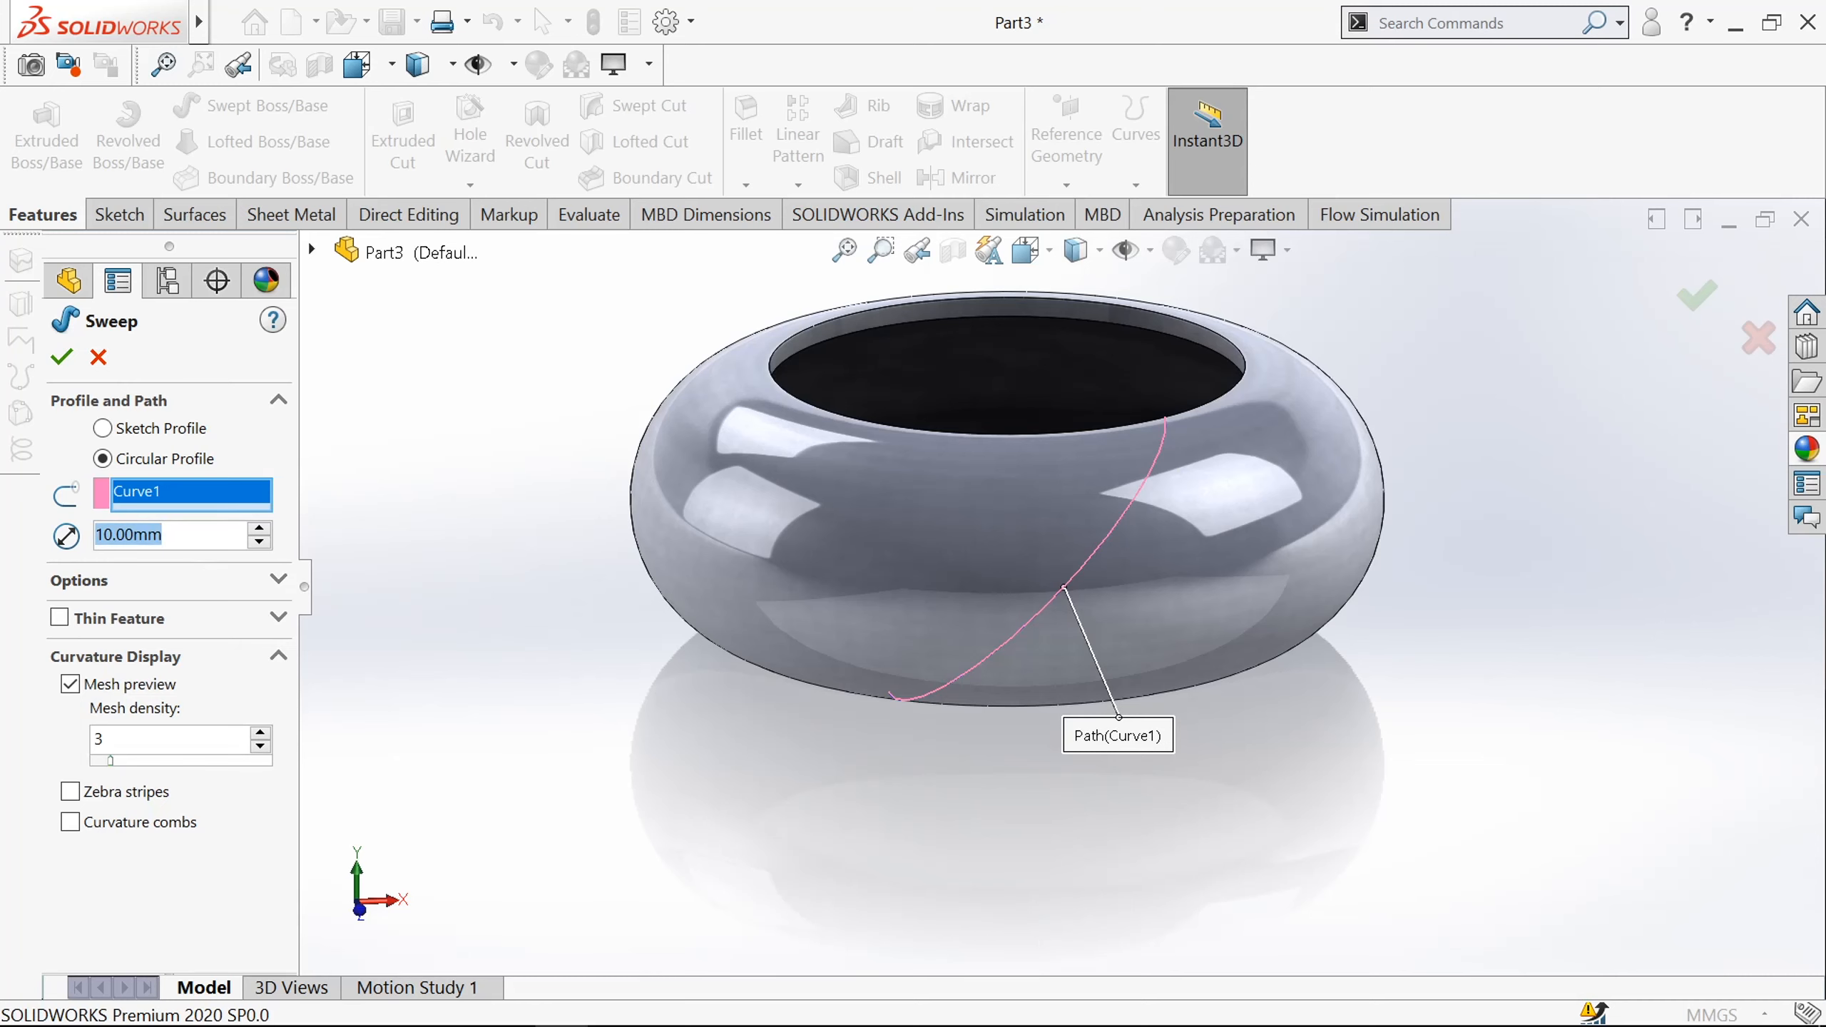
pyautogui.write('0.5')
pyautogui.press('Return')
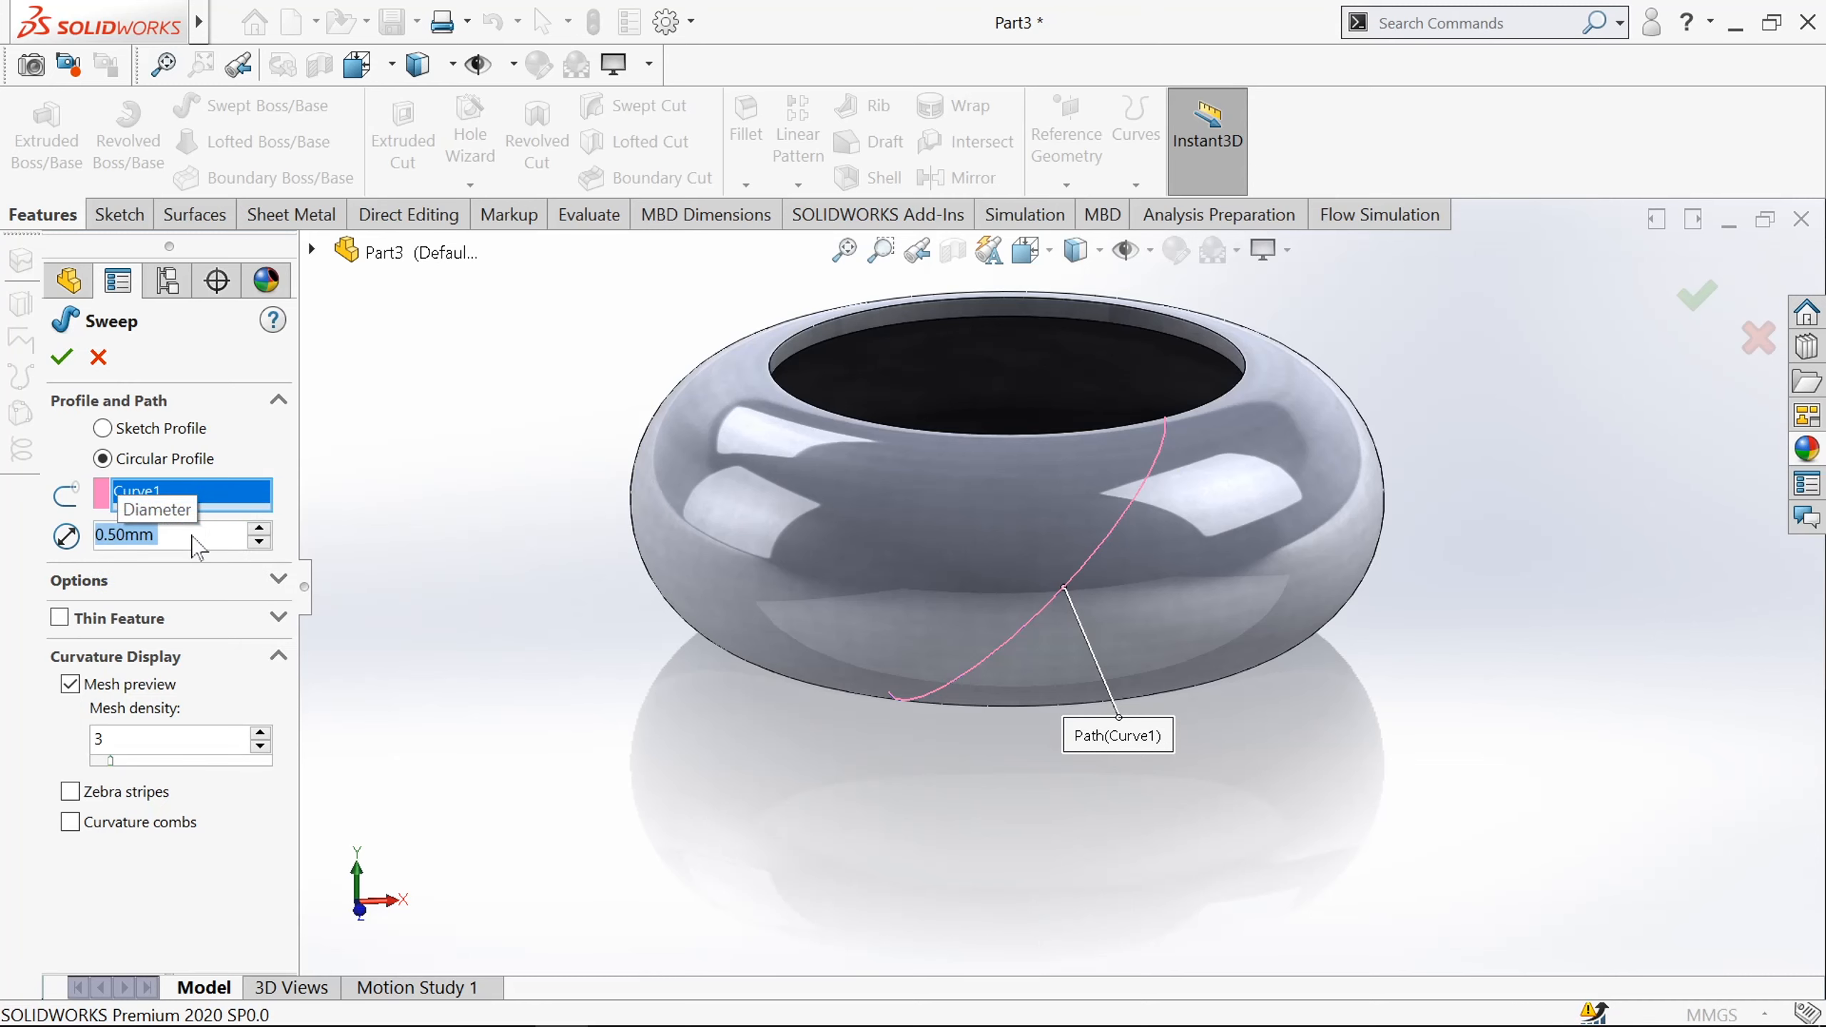
pyautogui.keyDown('ctrl'); pyautogui.moveTo(712, 616); pyautogui.dragTo(803, 584, button='middle'); pyautogui.keyUp('ctrl')
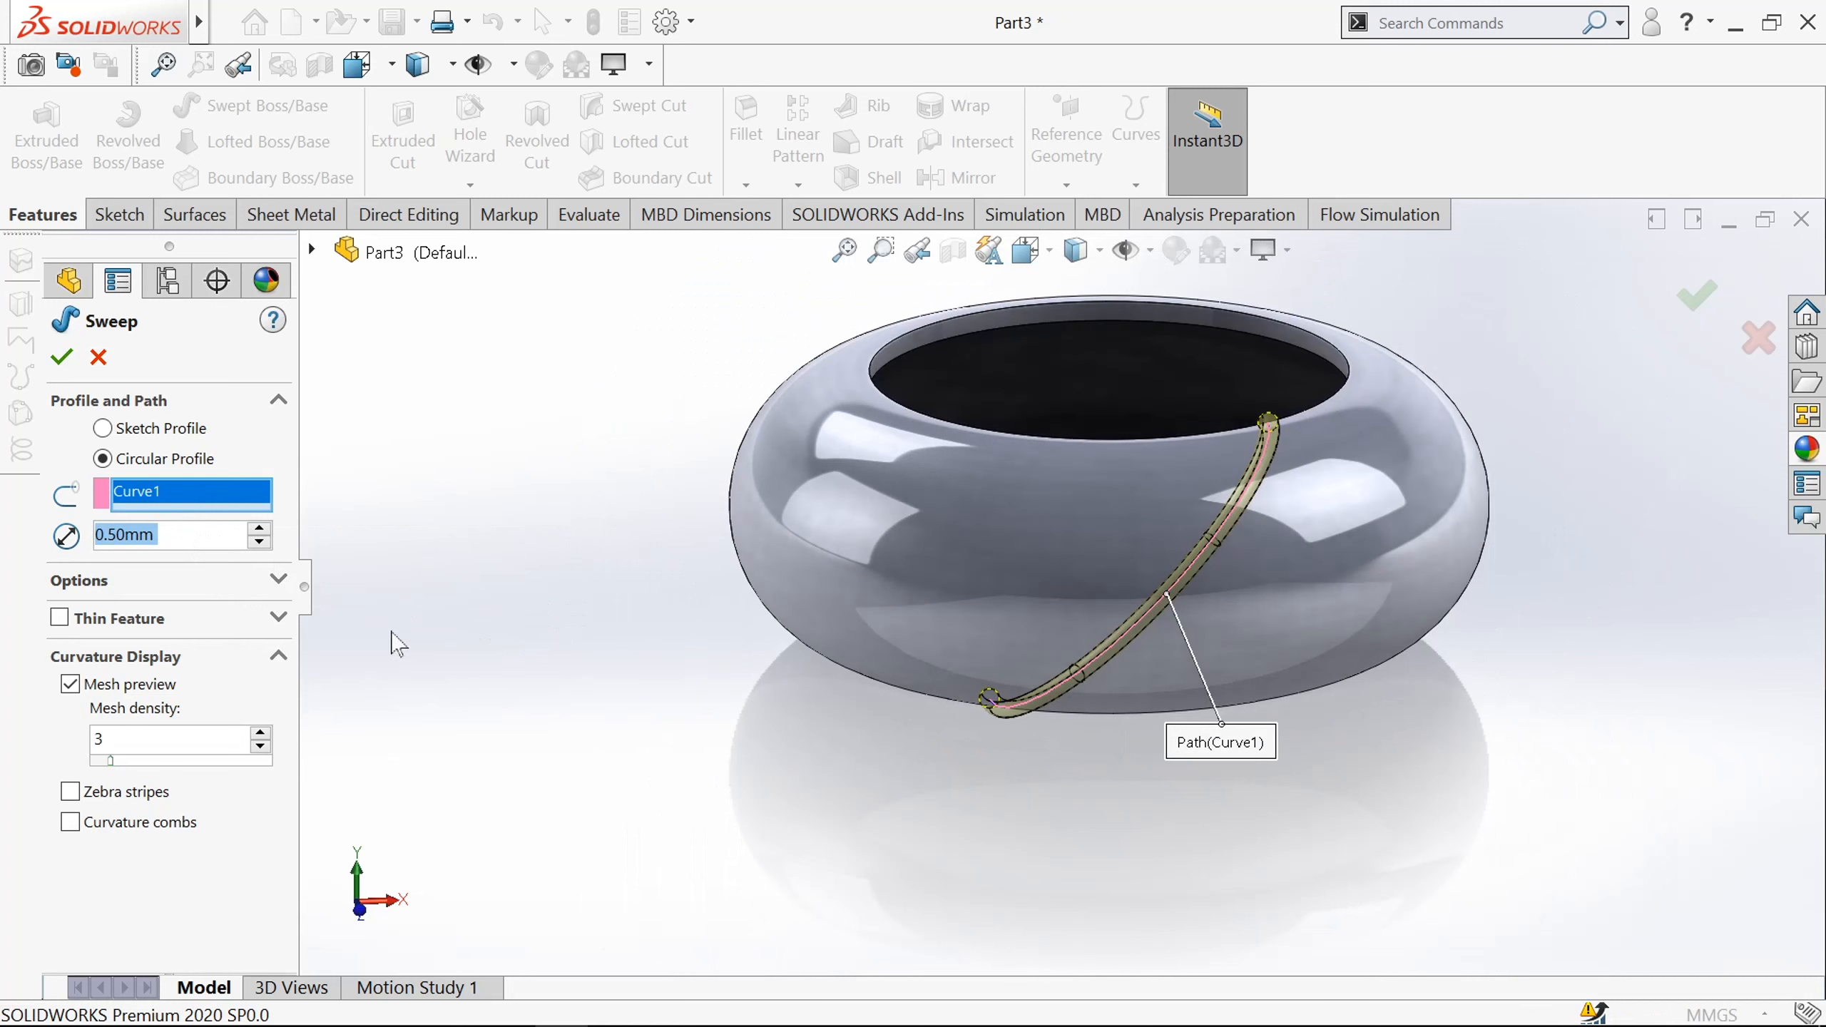
# Align the sweep with the end faces, check its ends at the ring's rims, and create the swept rib.
pyautogui.click(278, 580)
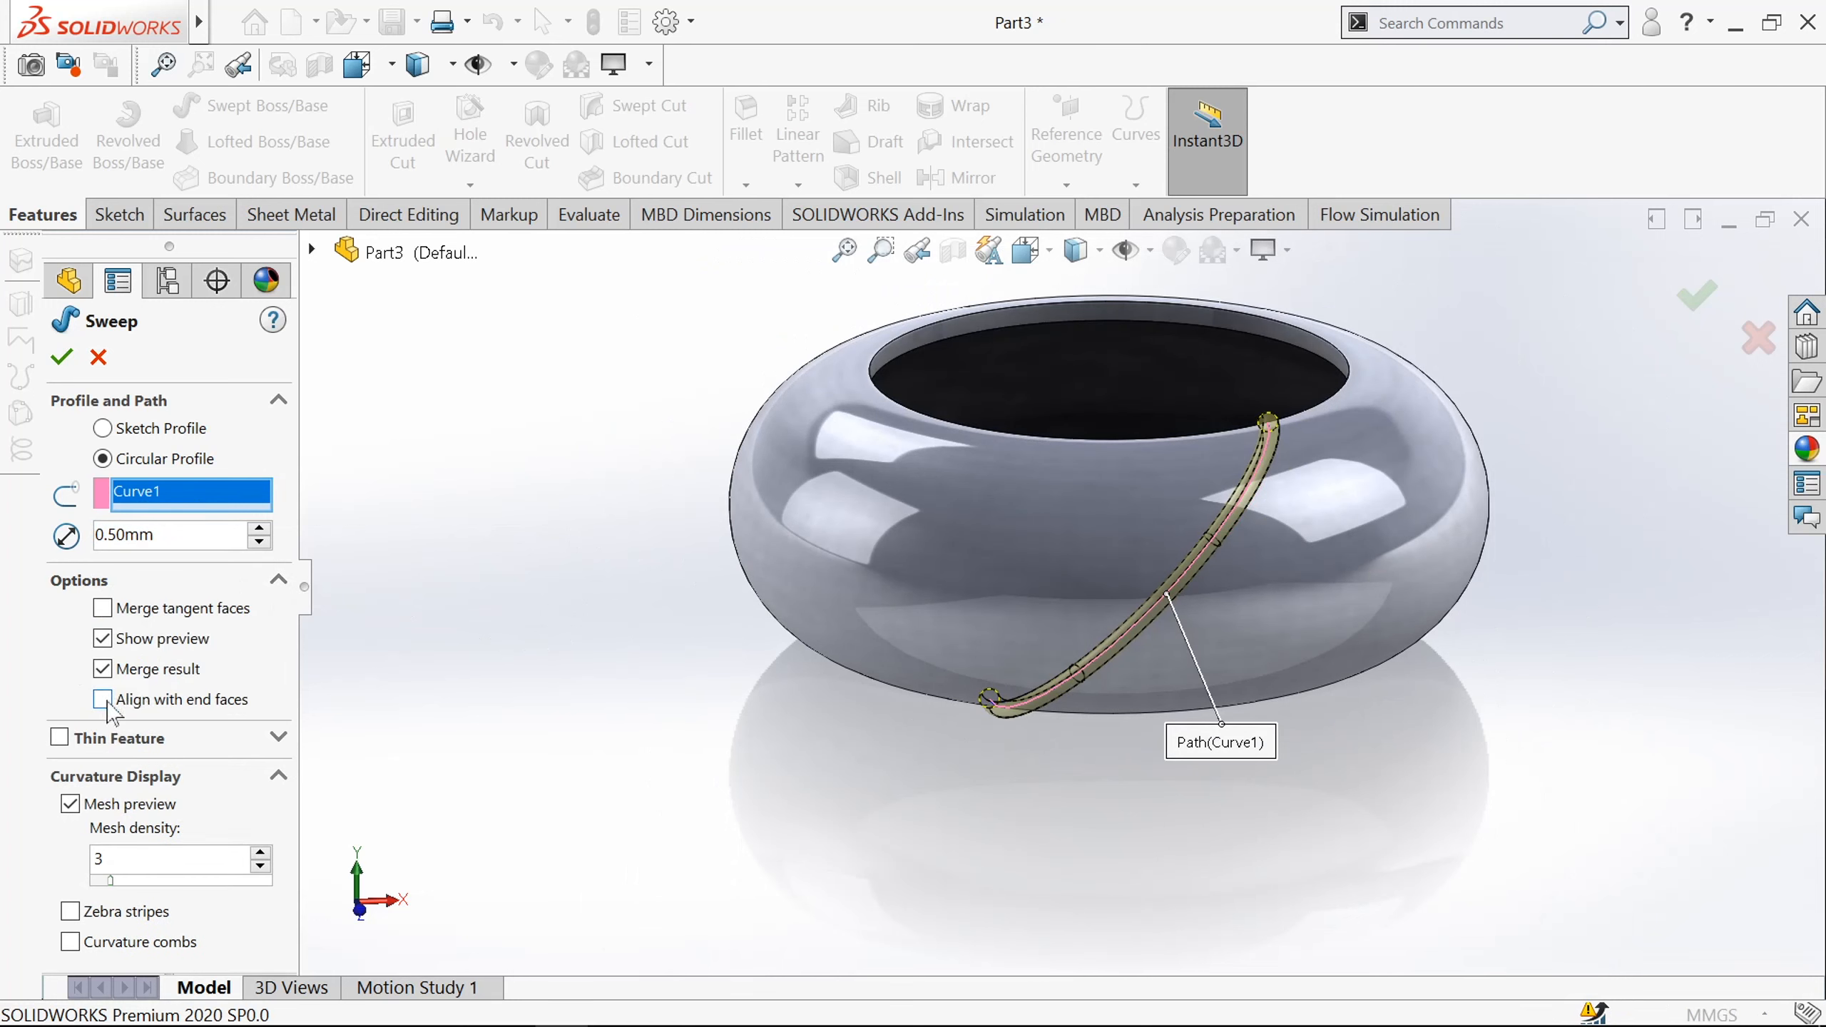
pyautogui.click(103, 699)
pyautogui.moveTo(482, 648); pyautogui.dragTo(587, 572, button='middle')
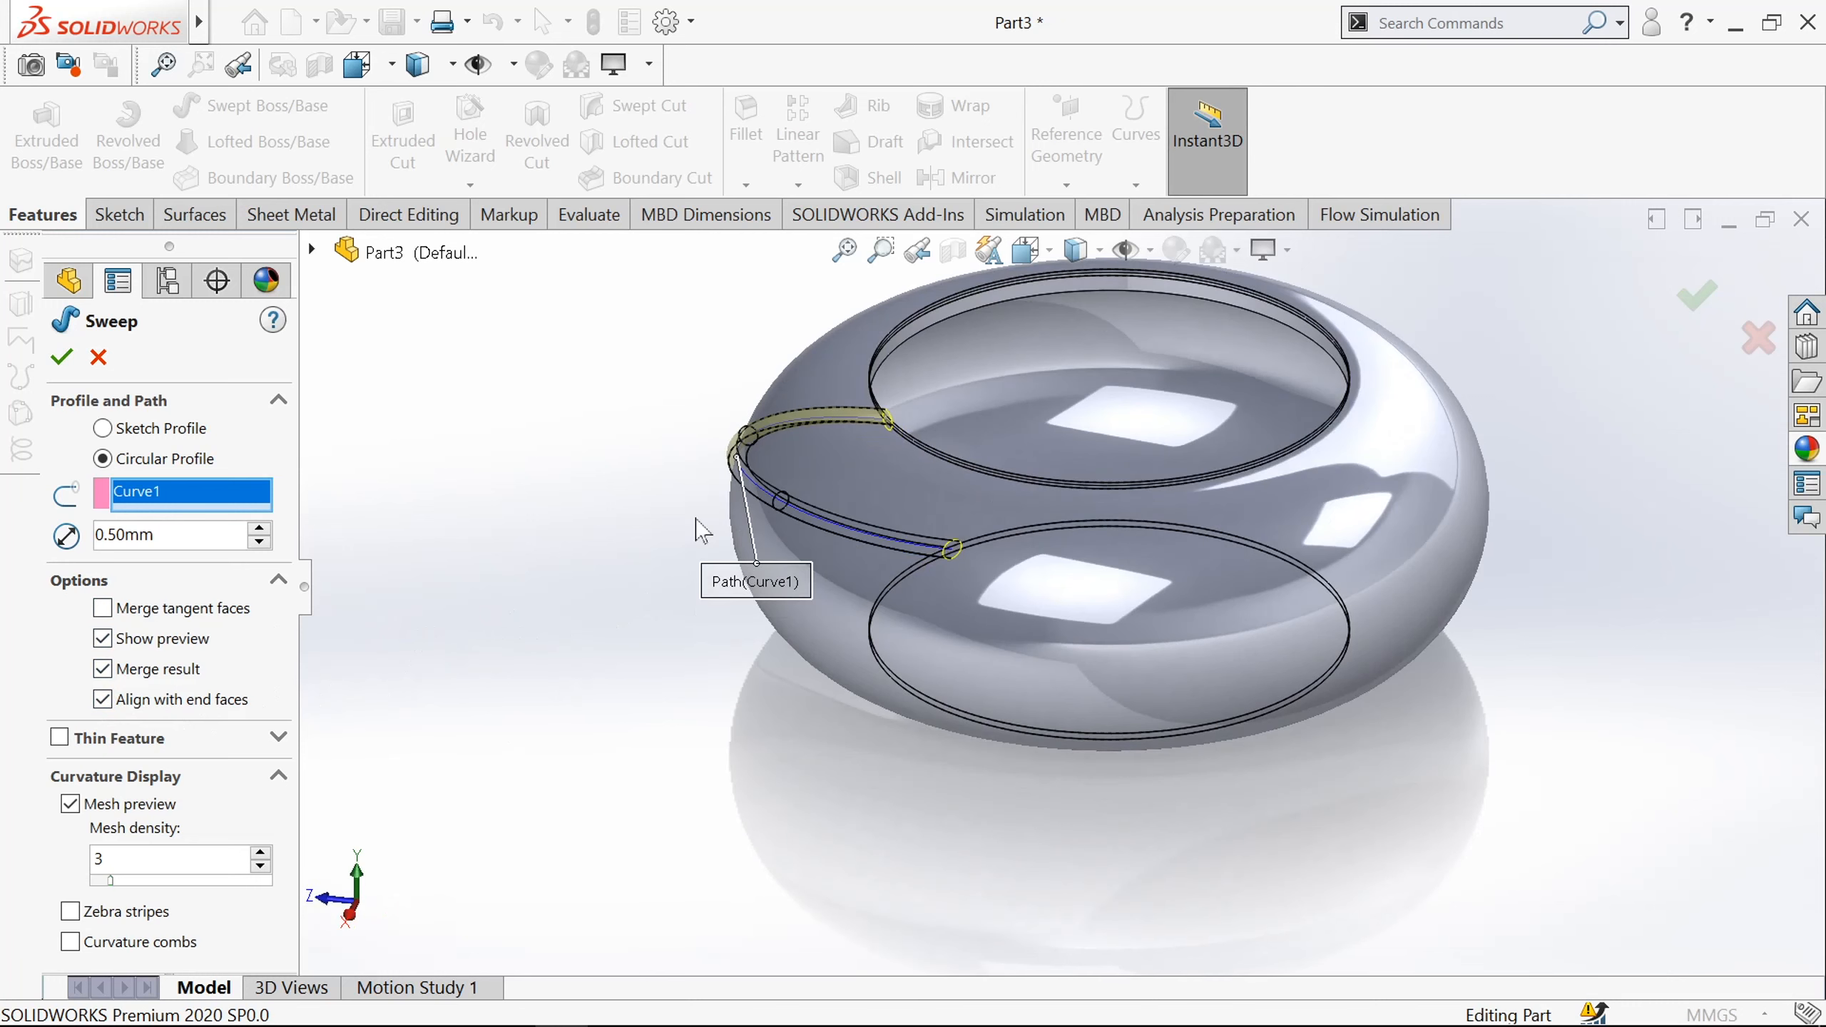
pyautogui.moveTo(701, 530); pyautogui.dragTo(1112, 412, button='middle')
pyautogui.scroll(-3, 863, 381)
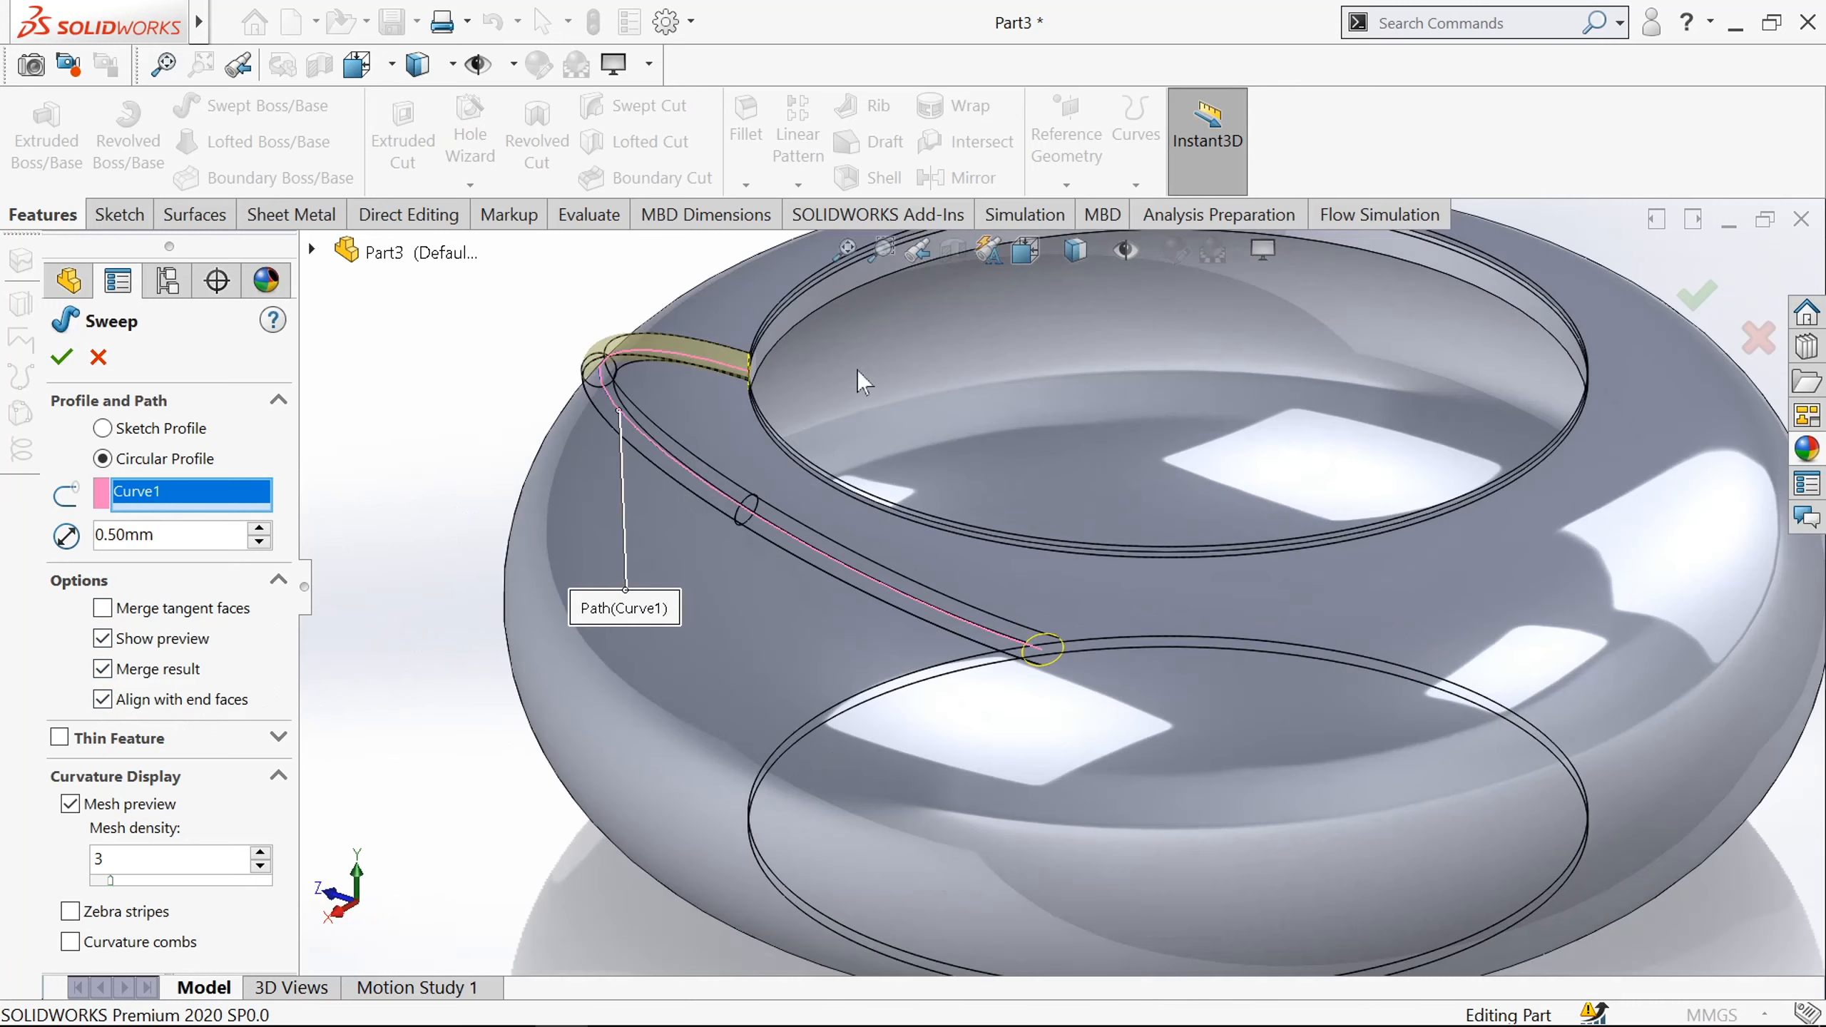
pyautogui.scroll(5, 863, 381)
pyautogui.moveTo(746, 502); pyautogui.dragTo(546, 612, button='middle')
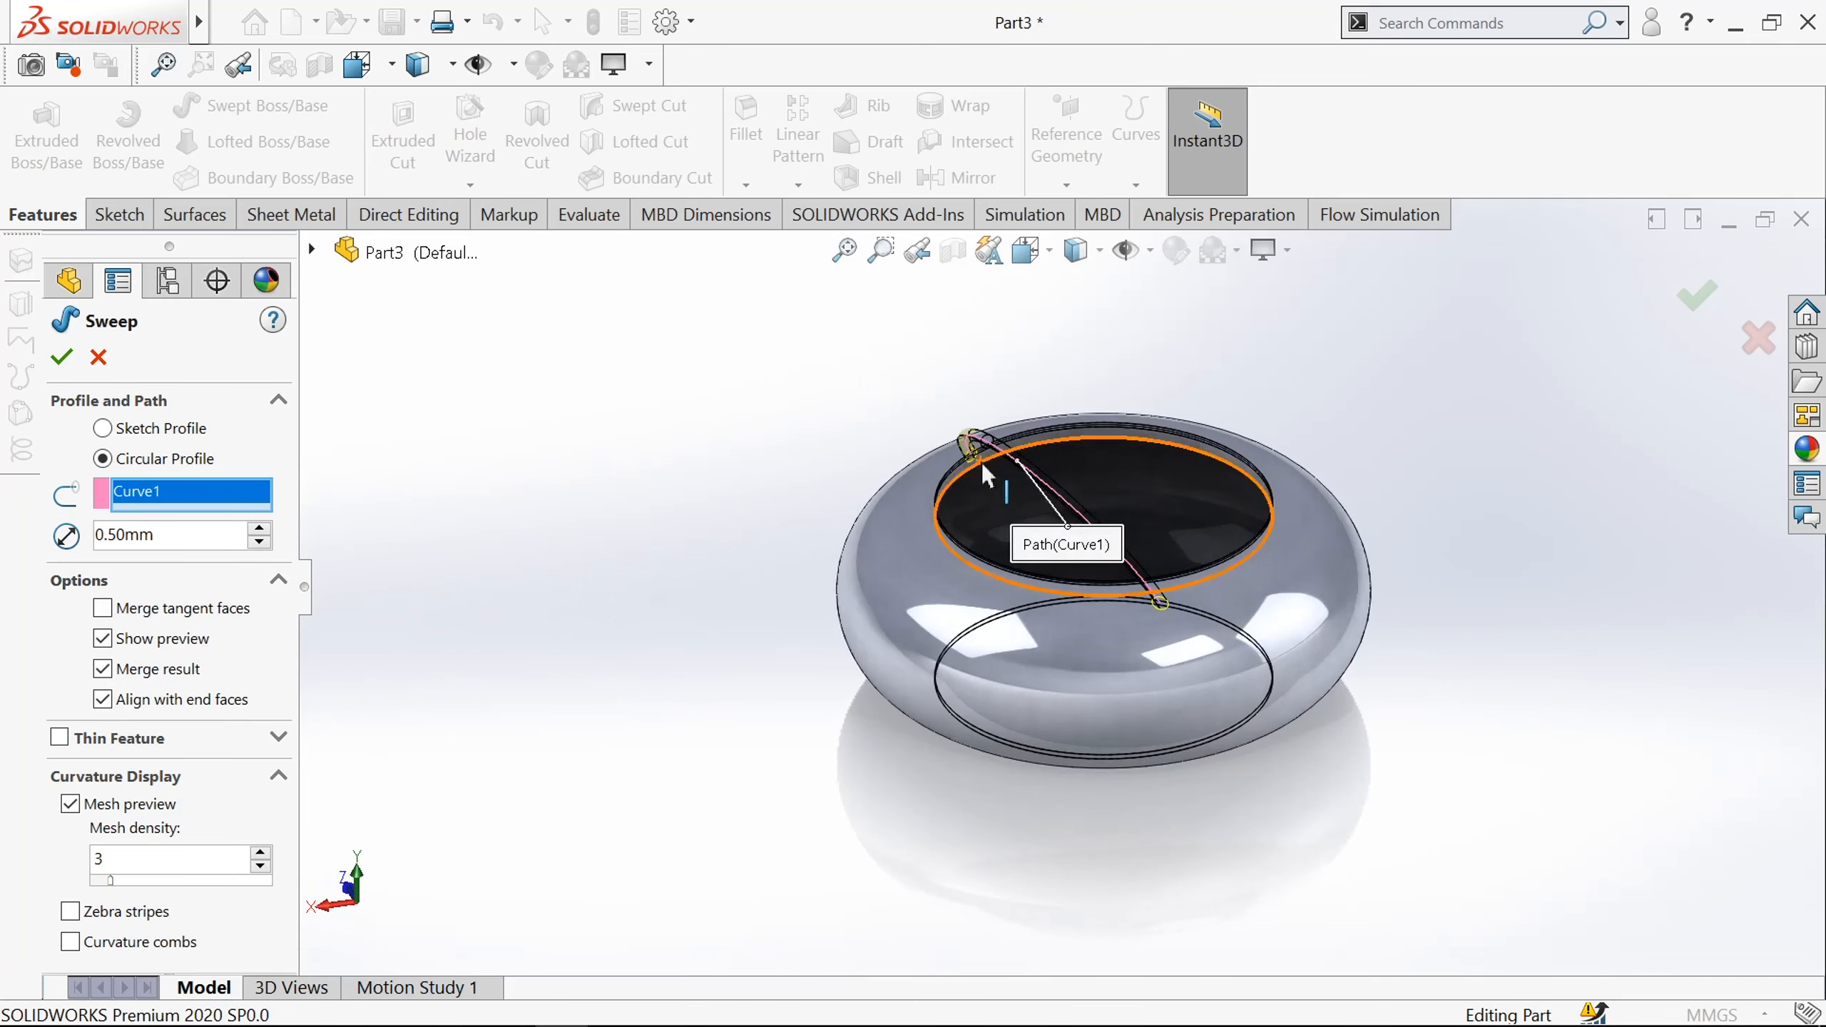
pyautogui.scroll(-5, 988, 475)
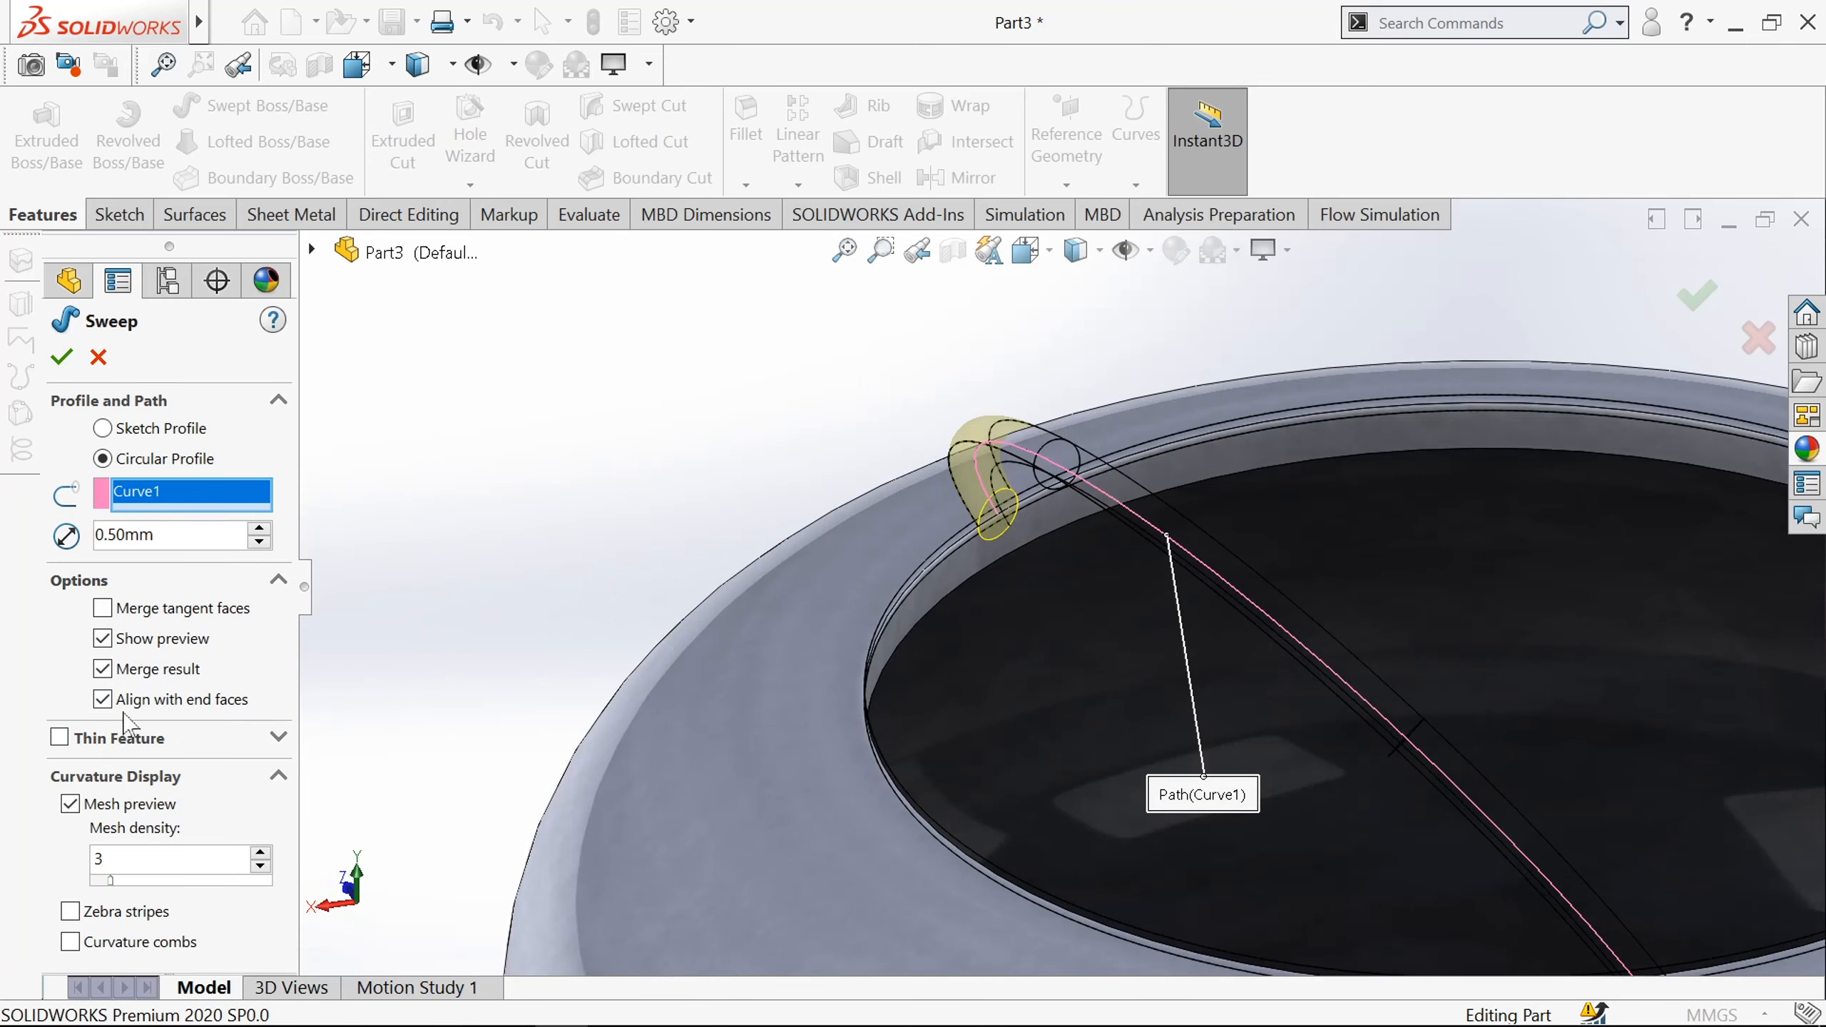
pyautogui.click(102, 700)
pyautogui.click(102, 700)
pyautogui.click(72, 362)
# Repeat the swept rib around the ring's inner rim edge in a circular pattern of 30 equally spaced instances over 360 degrees.
pyautogui.scroll(10, 624, 440)
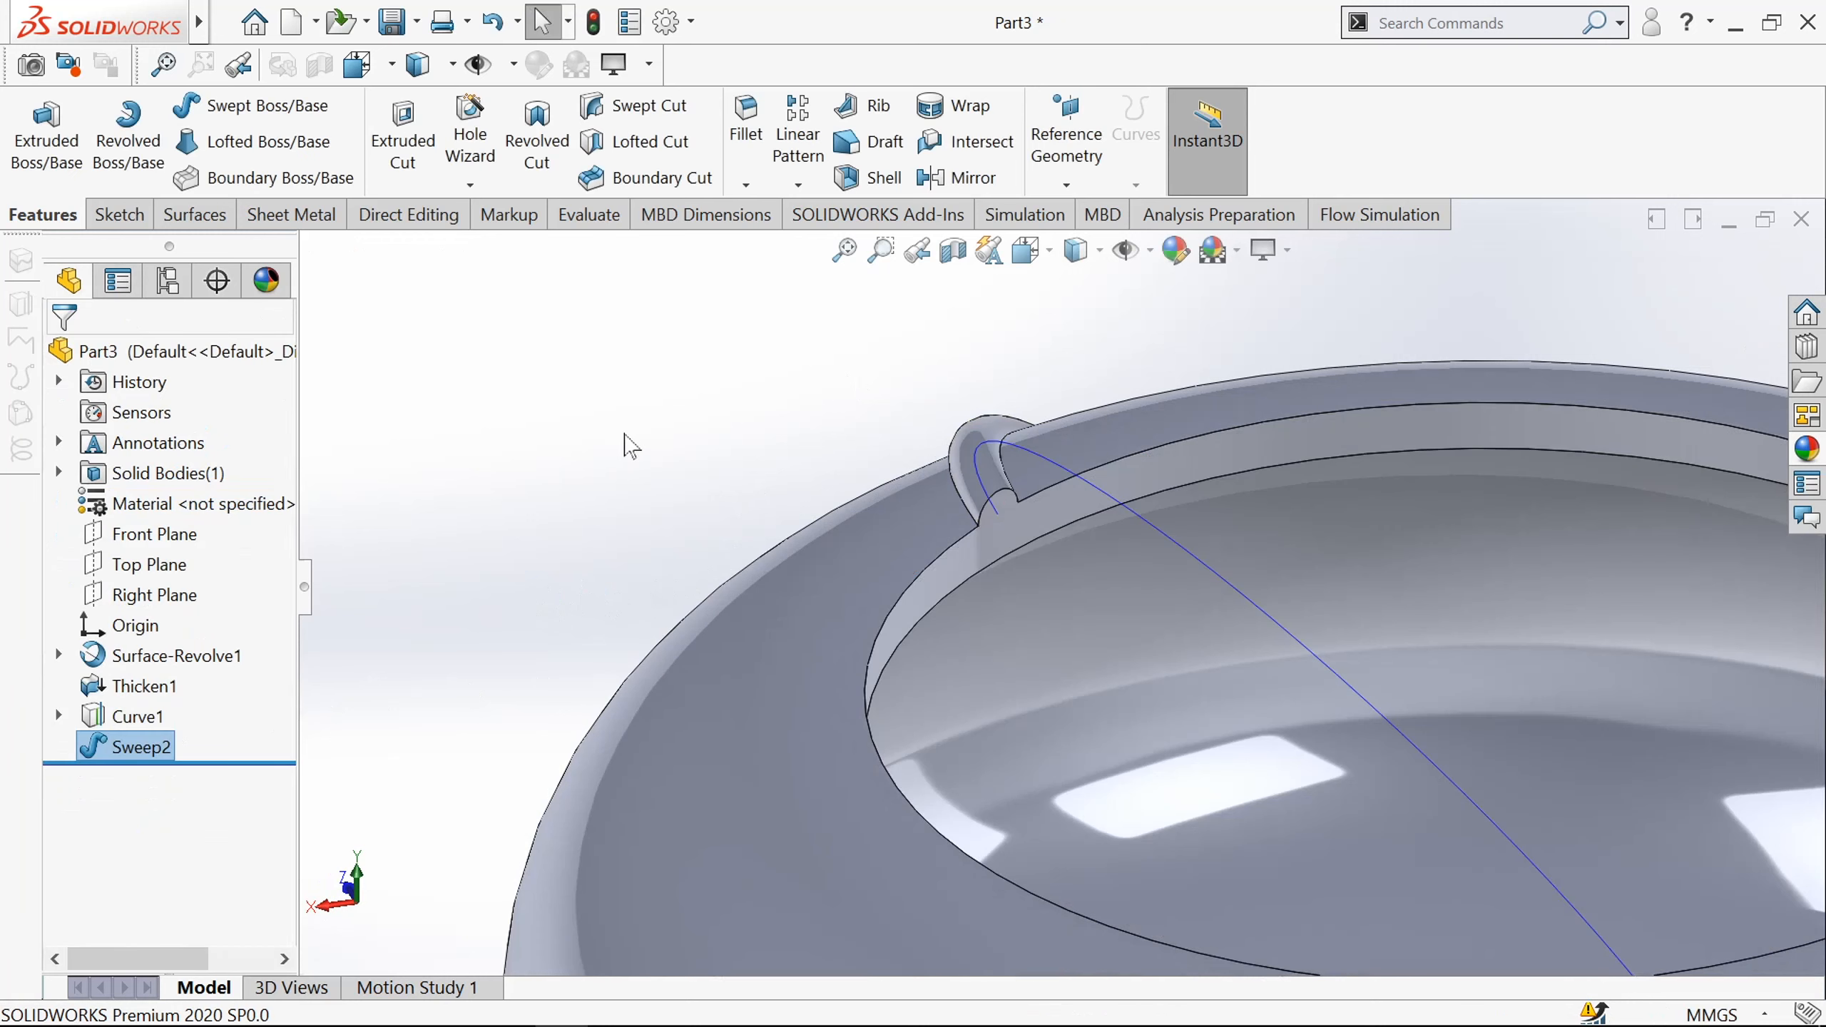
pyautogui.scroll(4, 873, 560)
pyautogui.moveTo(874, 560); pyautogui.dragTo(1156, 460, button='middle')
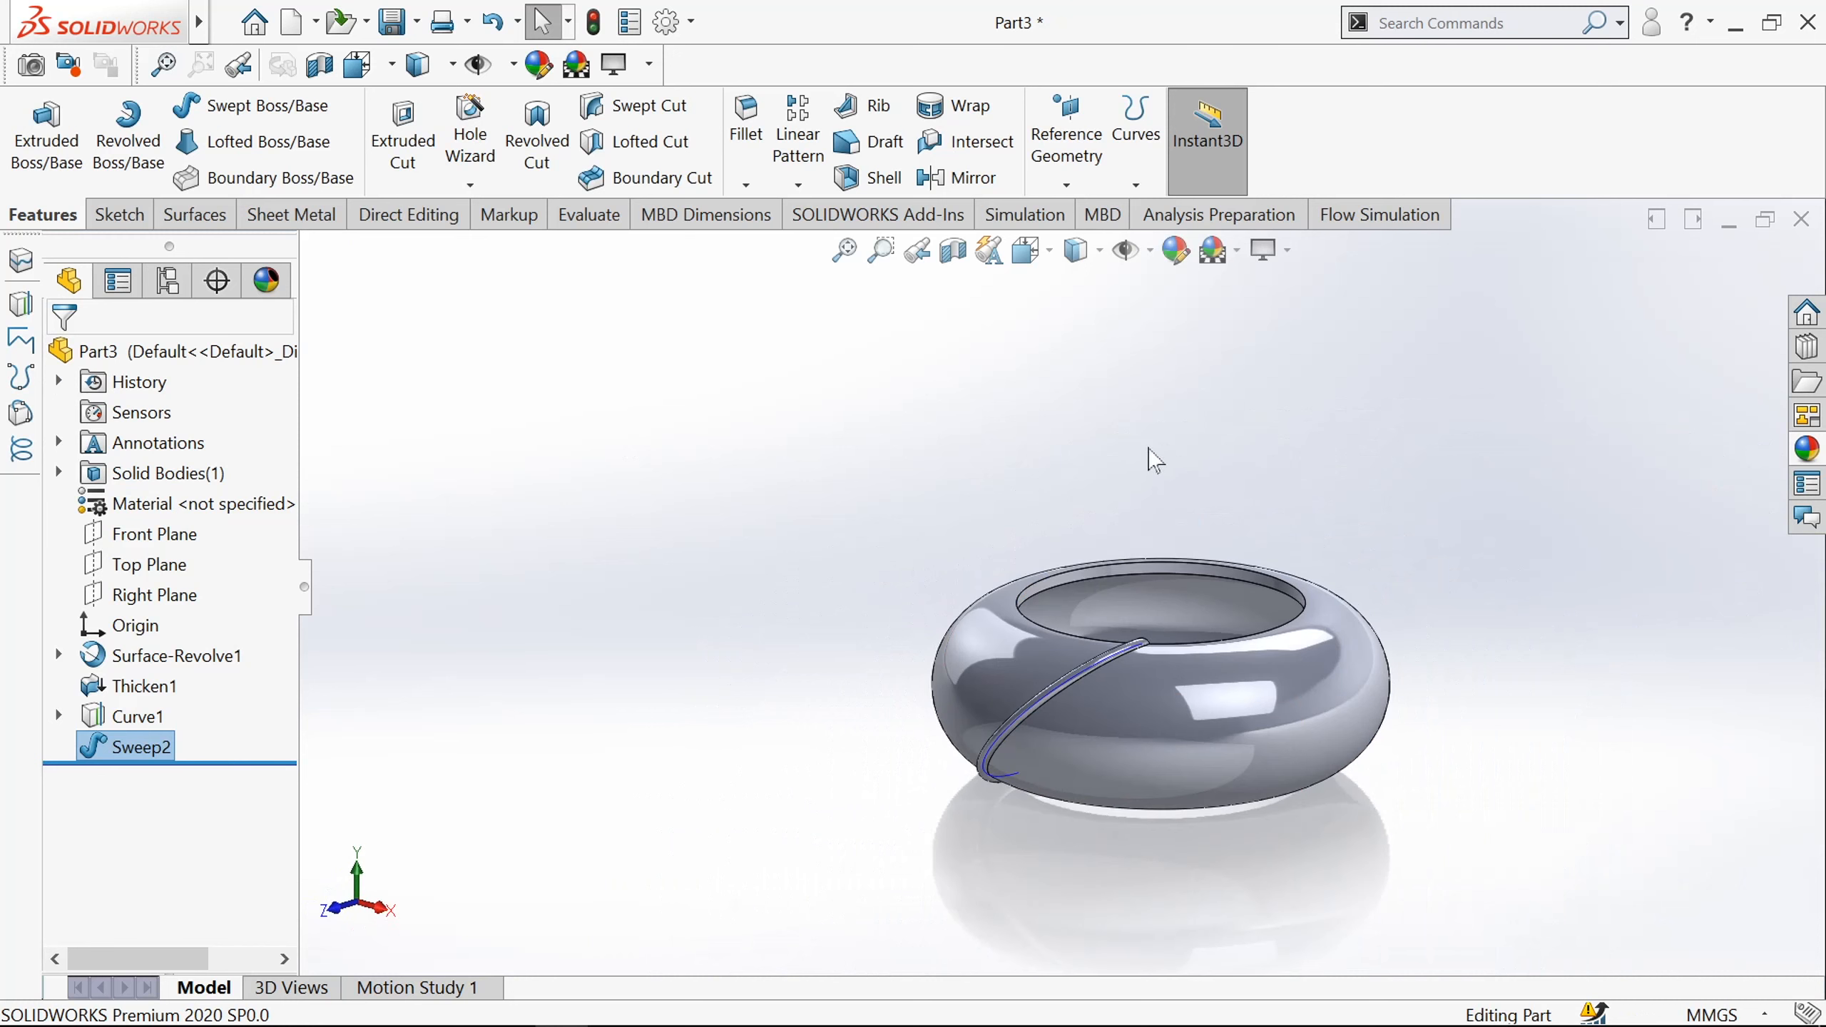
pyautogui.click(798, 186)
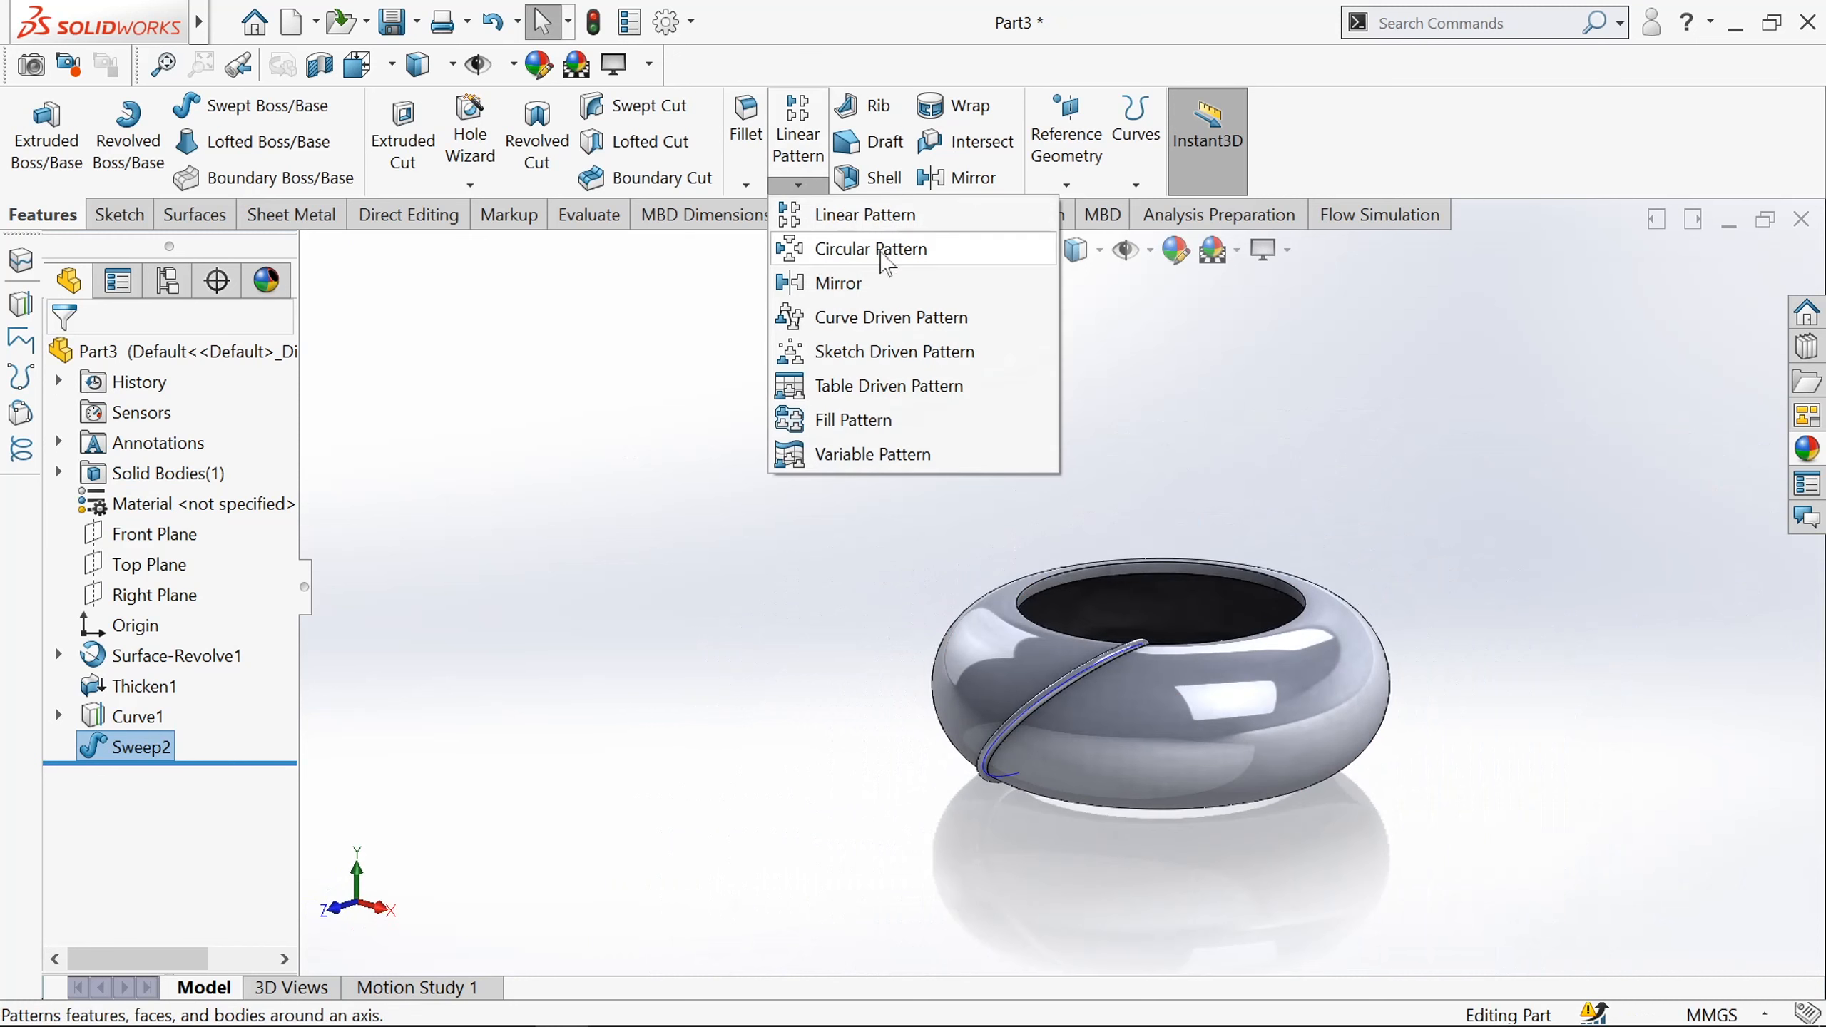
pyautogui.click(841, 252)
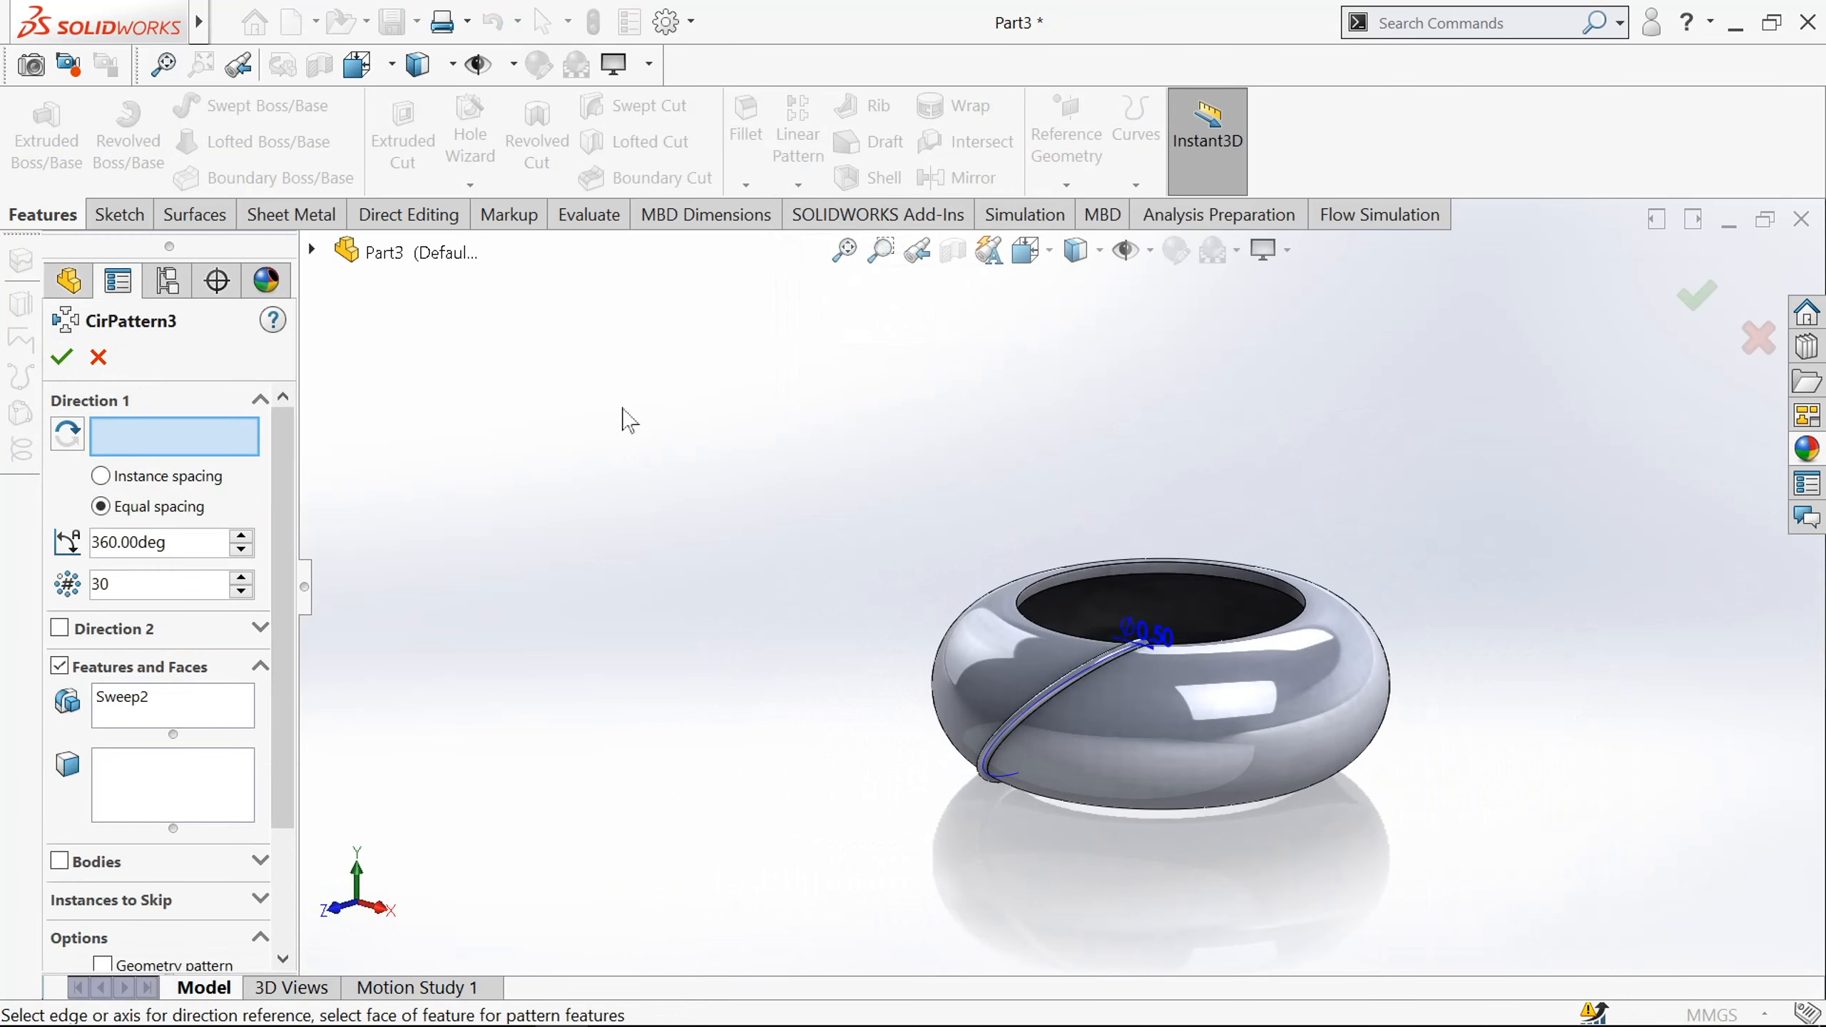
pyautogui.scroll(-5, 1237, 575)
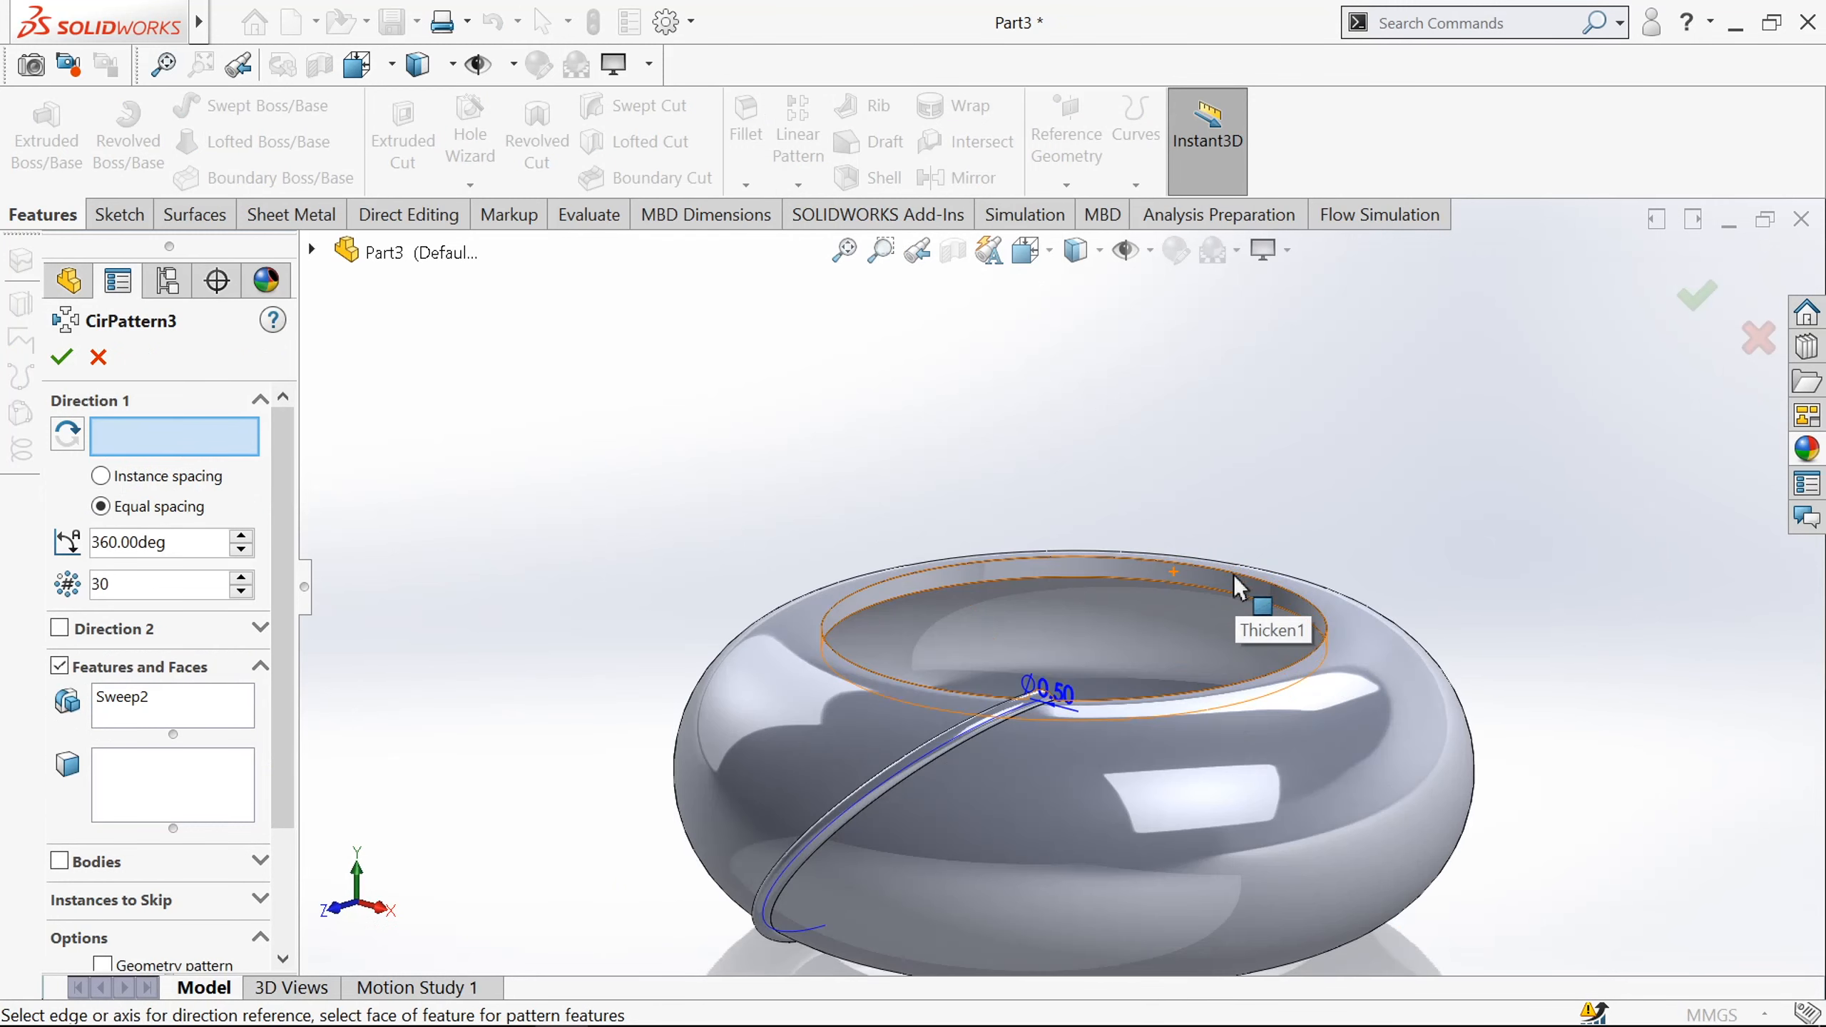
pyautogui.click(977, 580)
pyautogui.scroll(3, 979, 581)
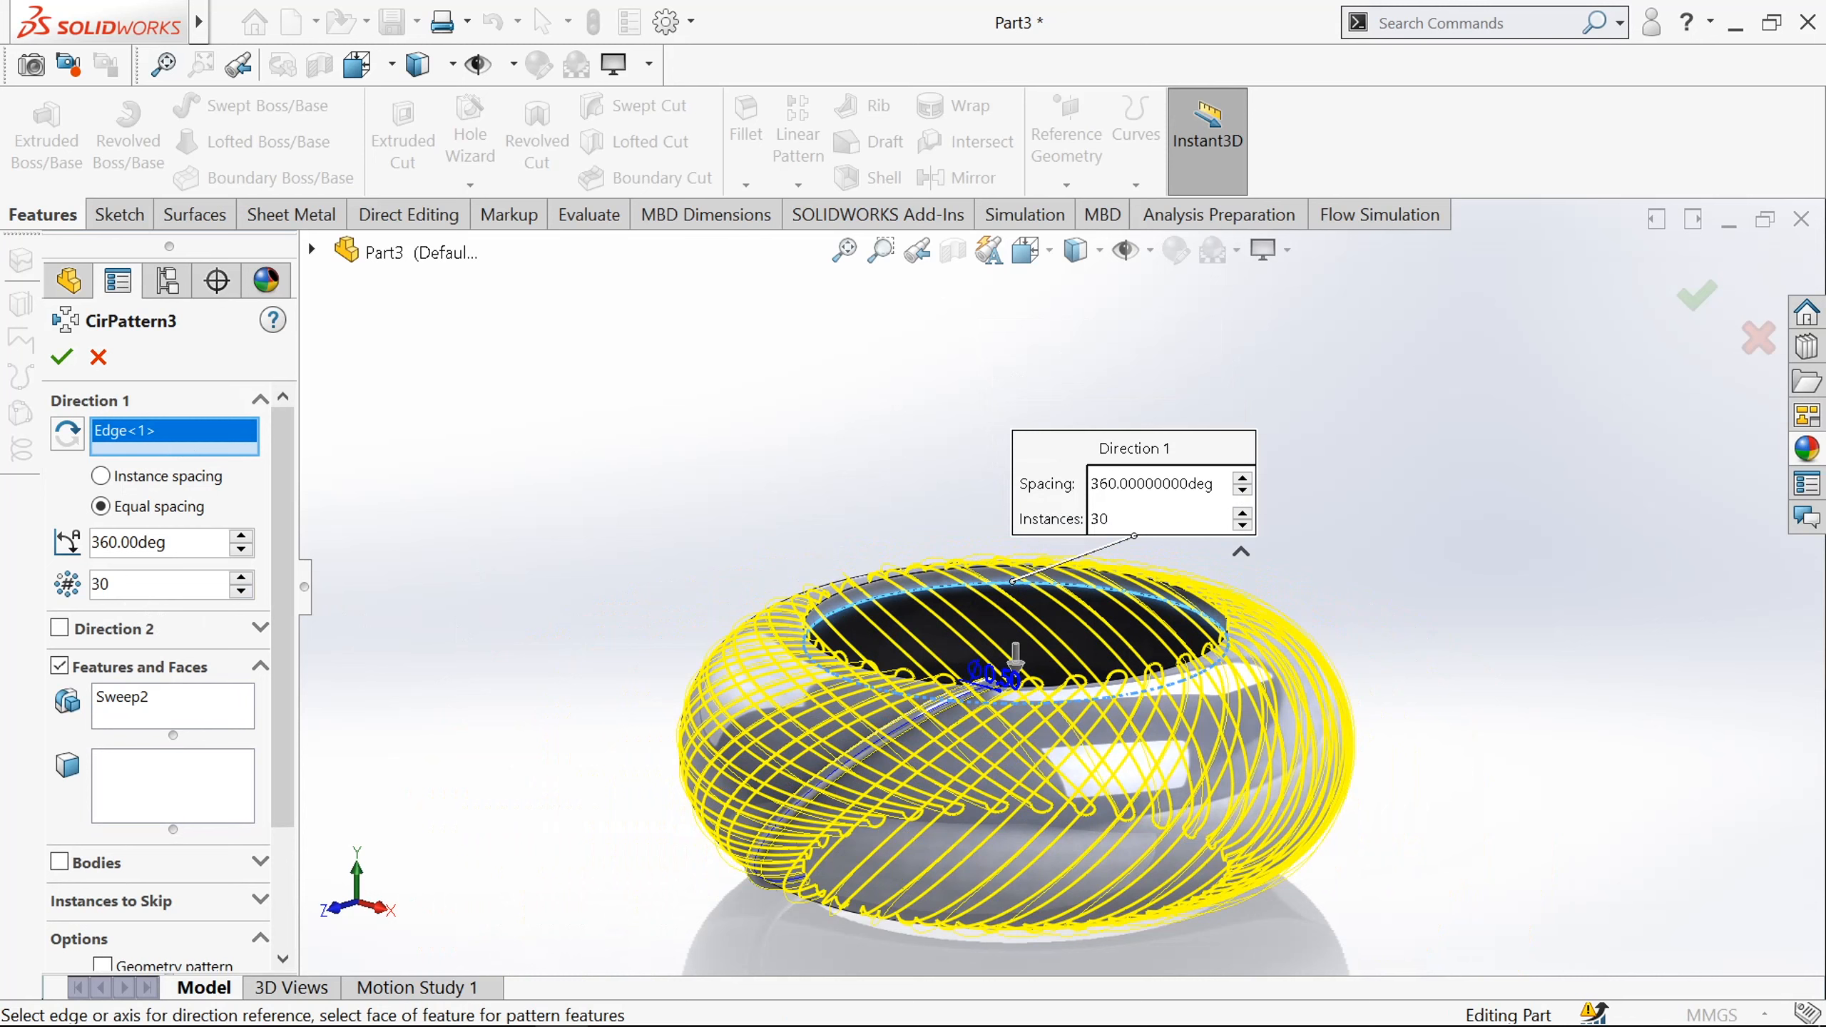
pyautogui.click(115, 584)
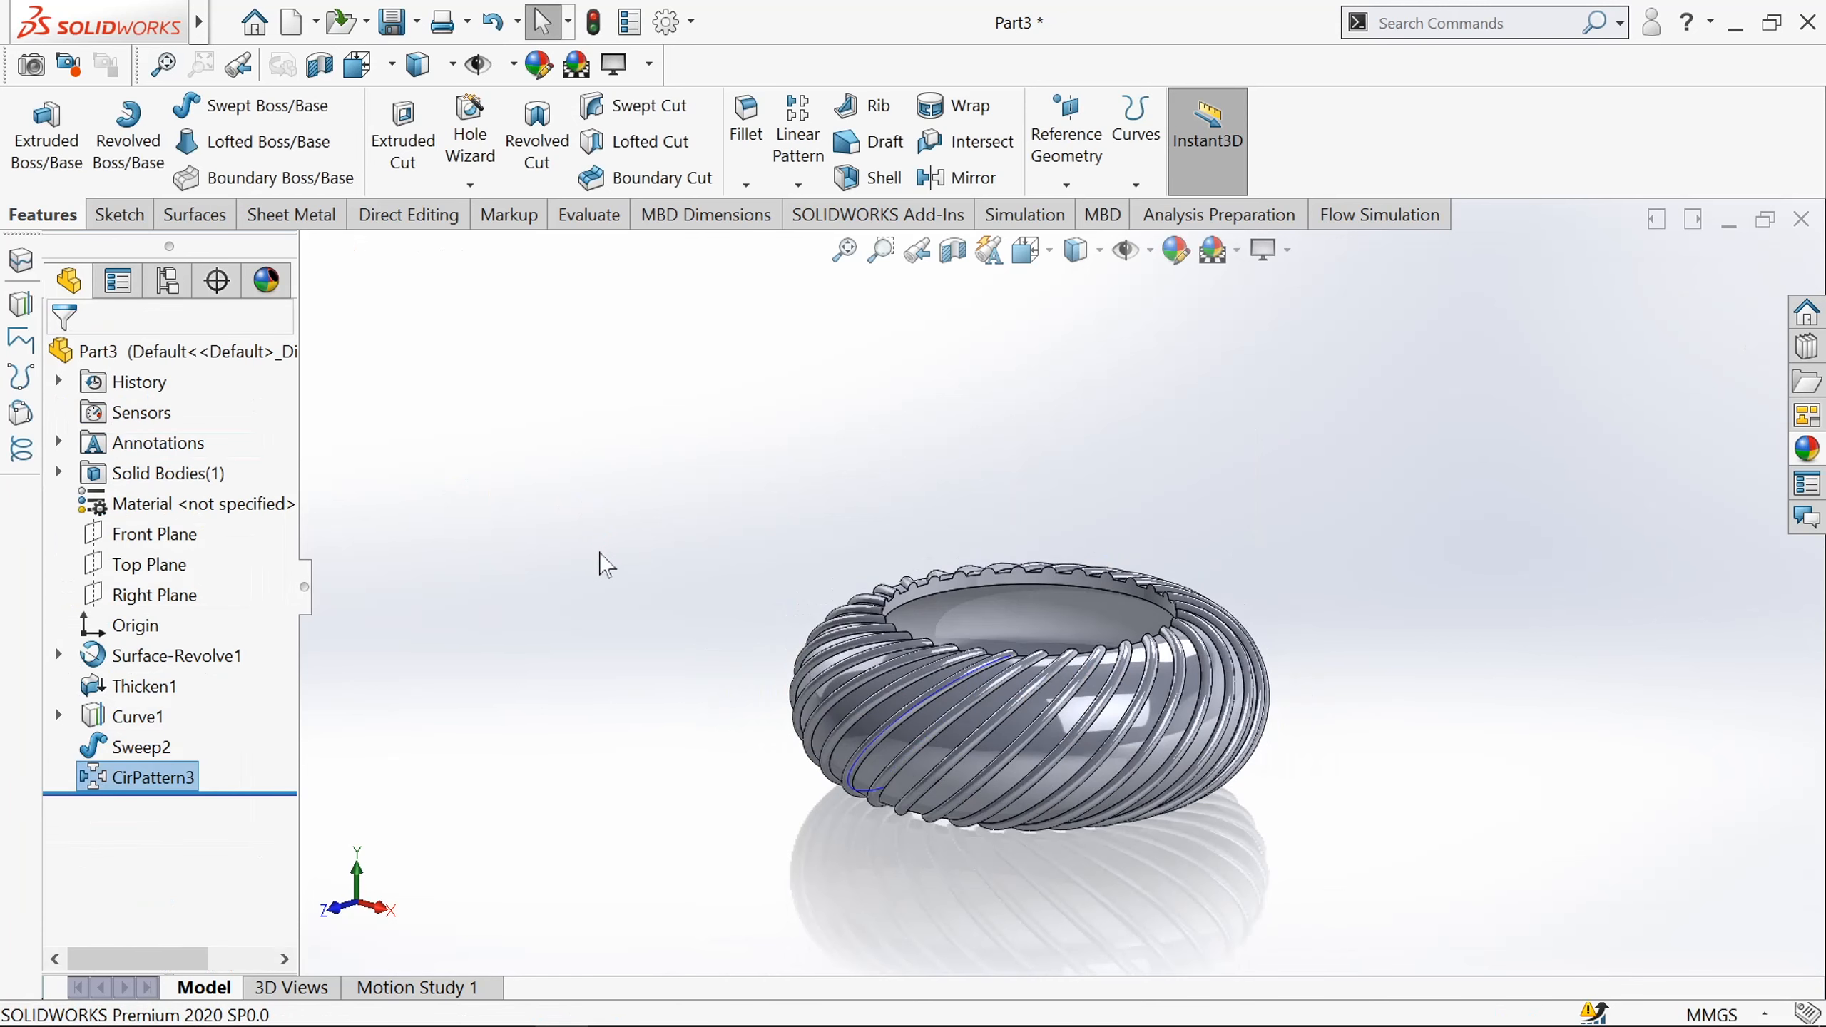
pyautogui.press('f')
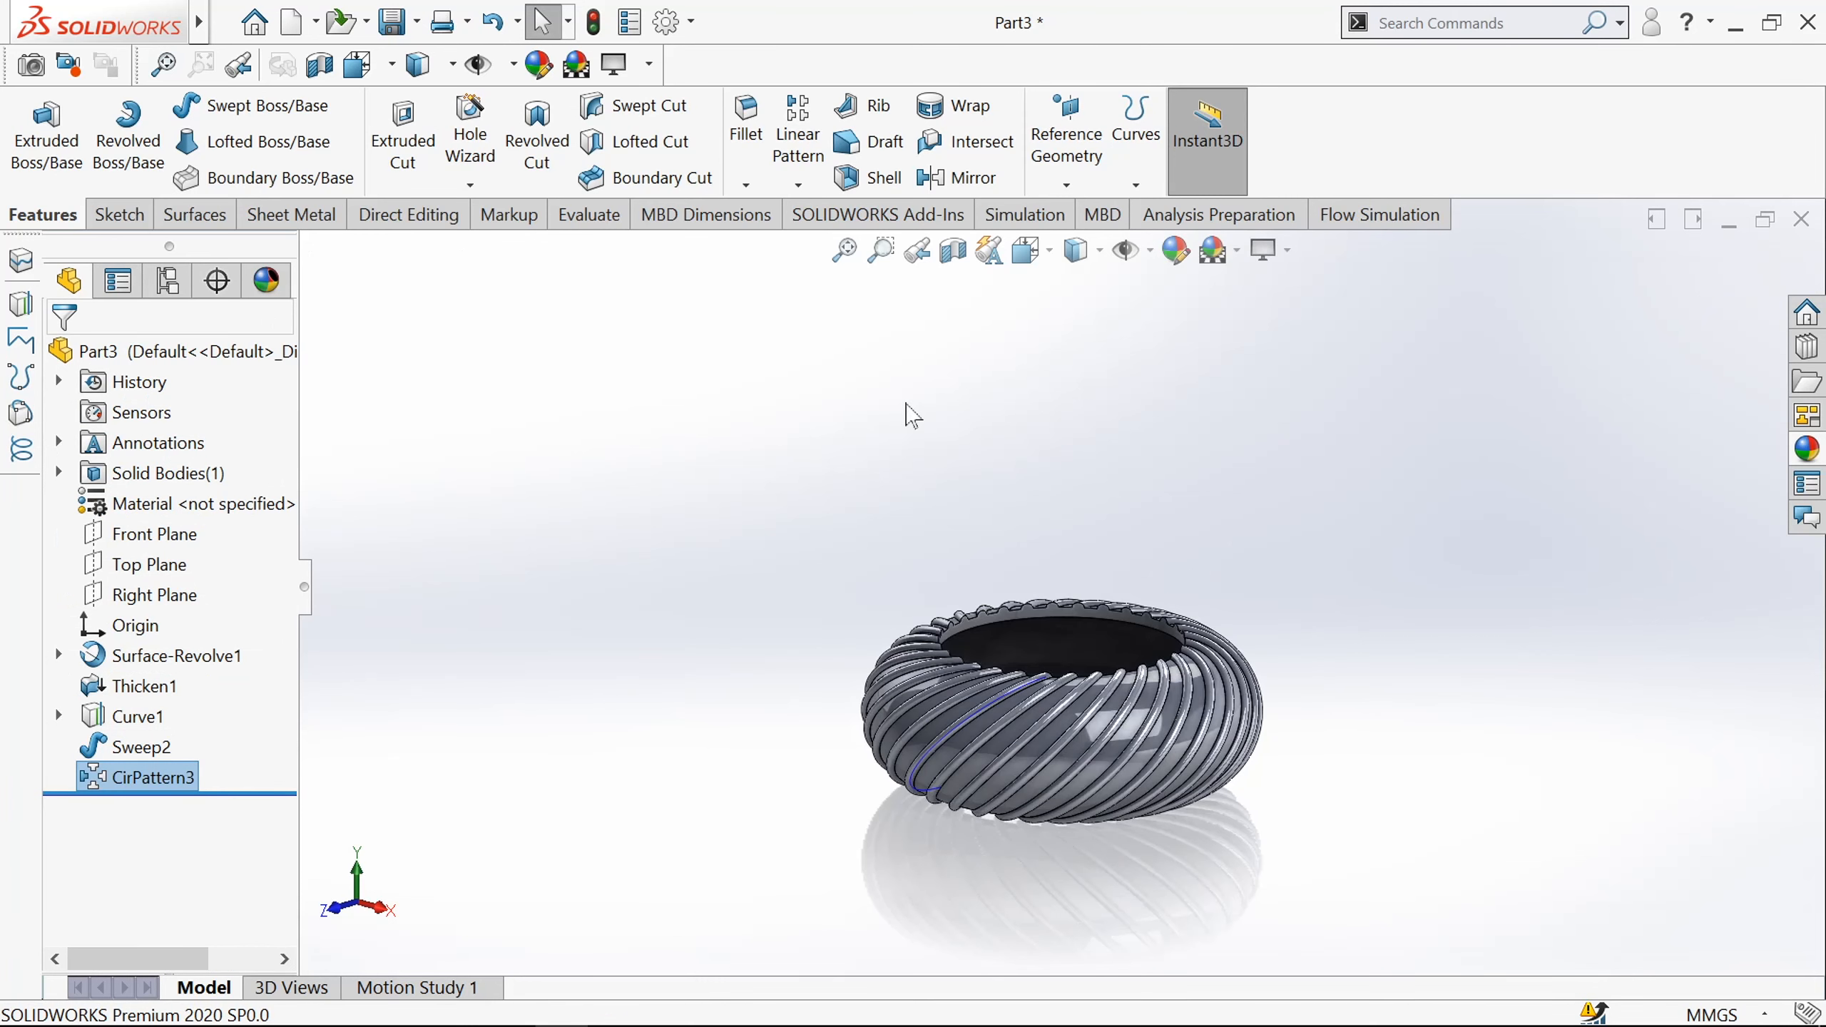
# Fillet all connected edges of the ring's upper opening face, including the segments between the ribs, with a 0.2 mm symmetric radius.
pyautogui.click(747, 126)
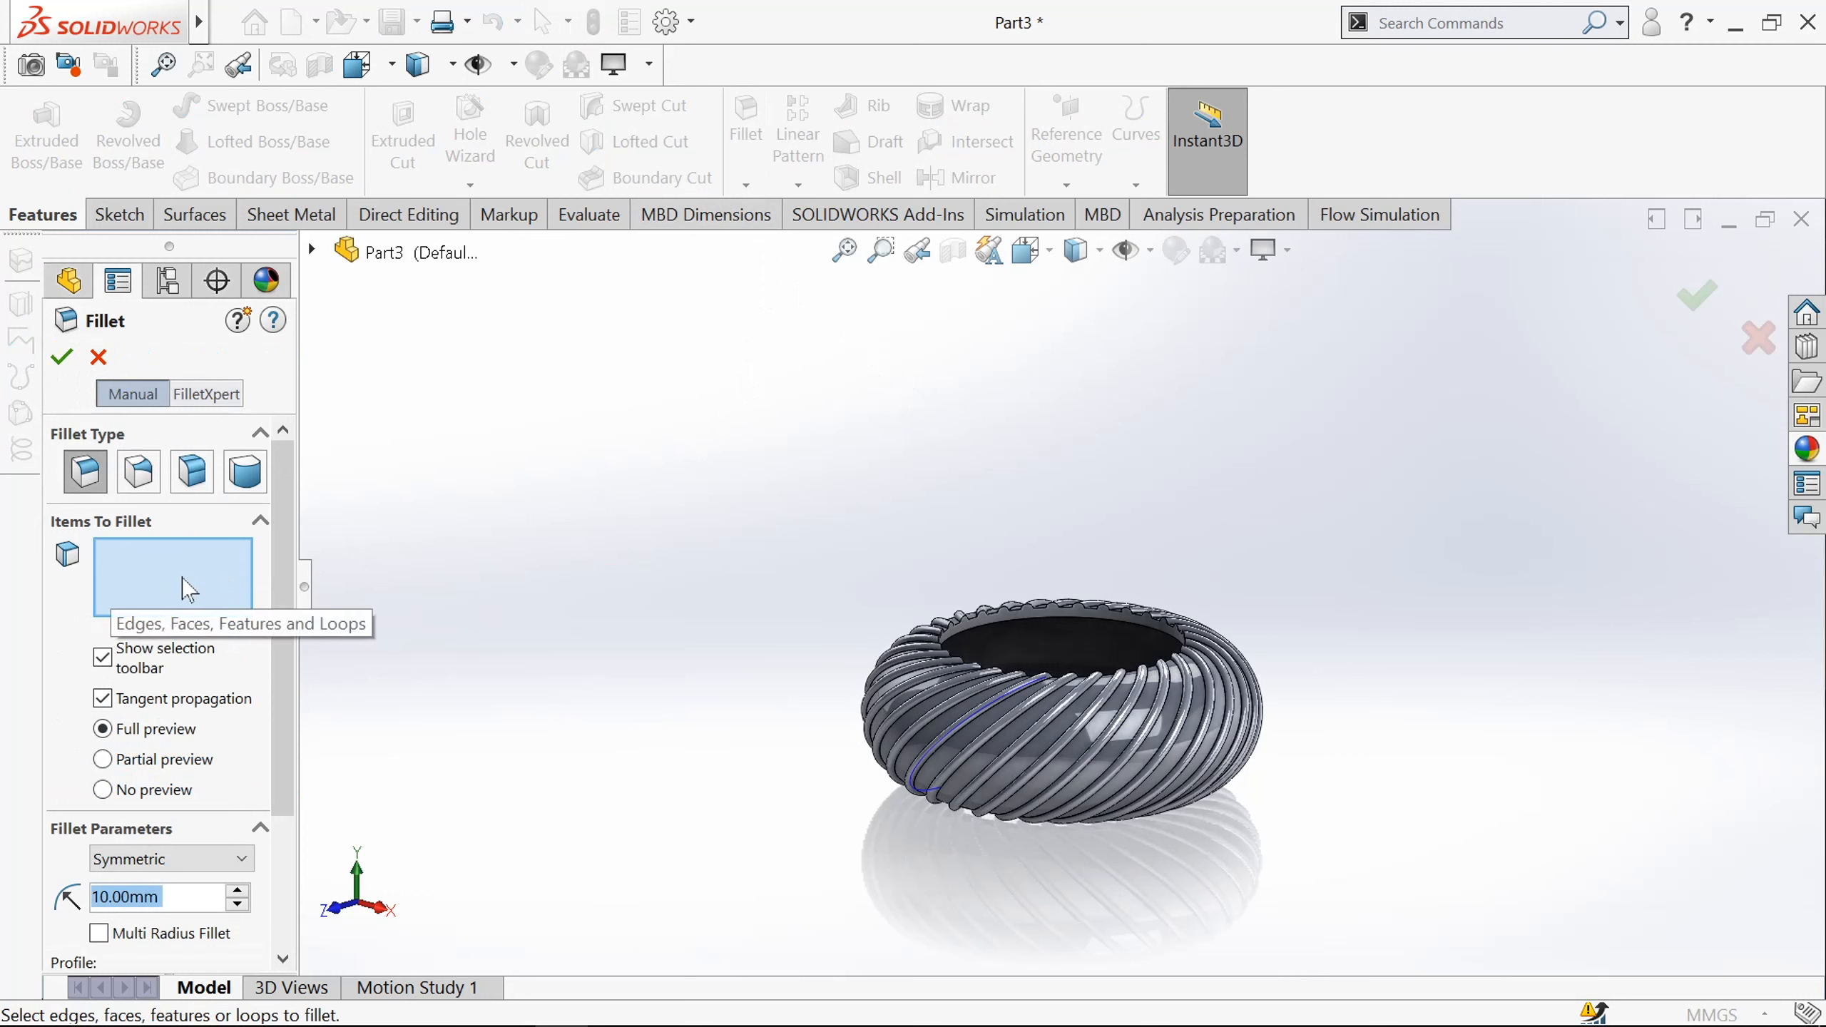
pyautogui.scroll(-6, 1035, 622)
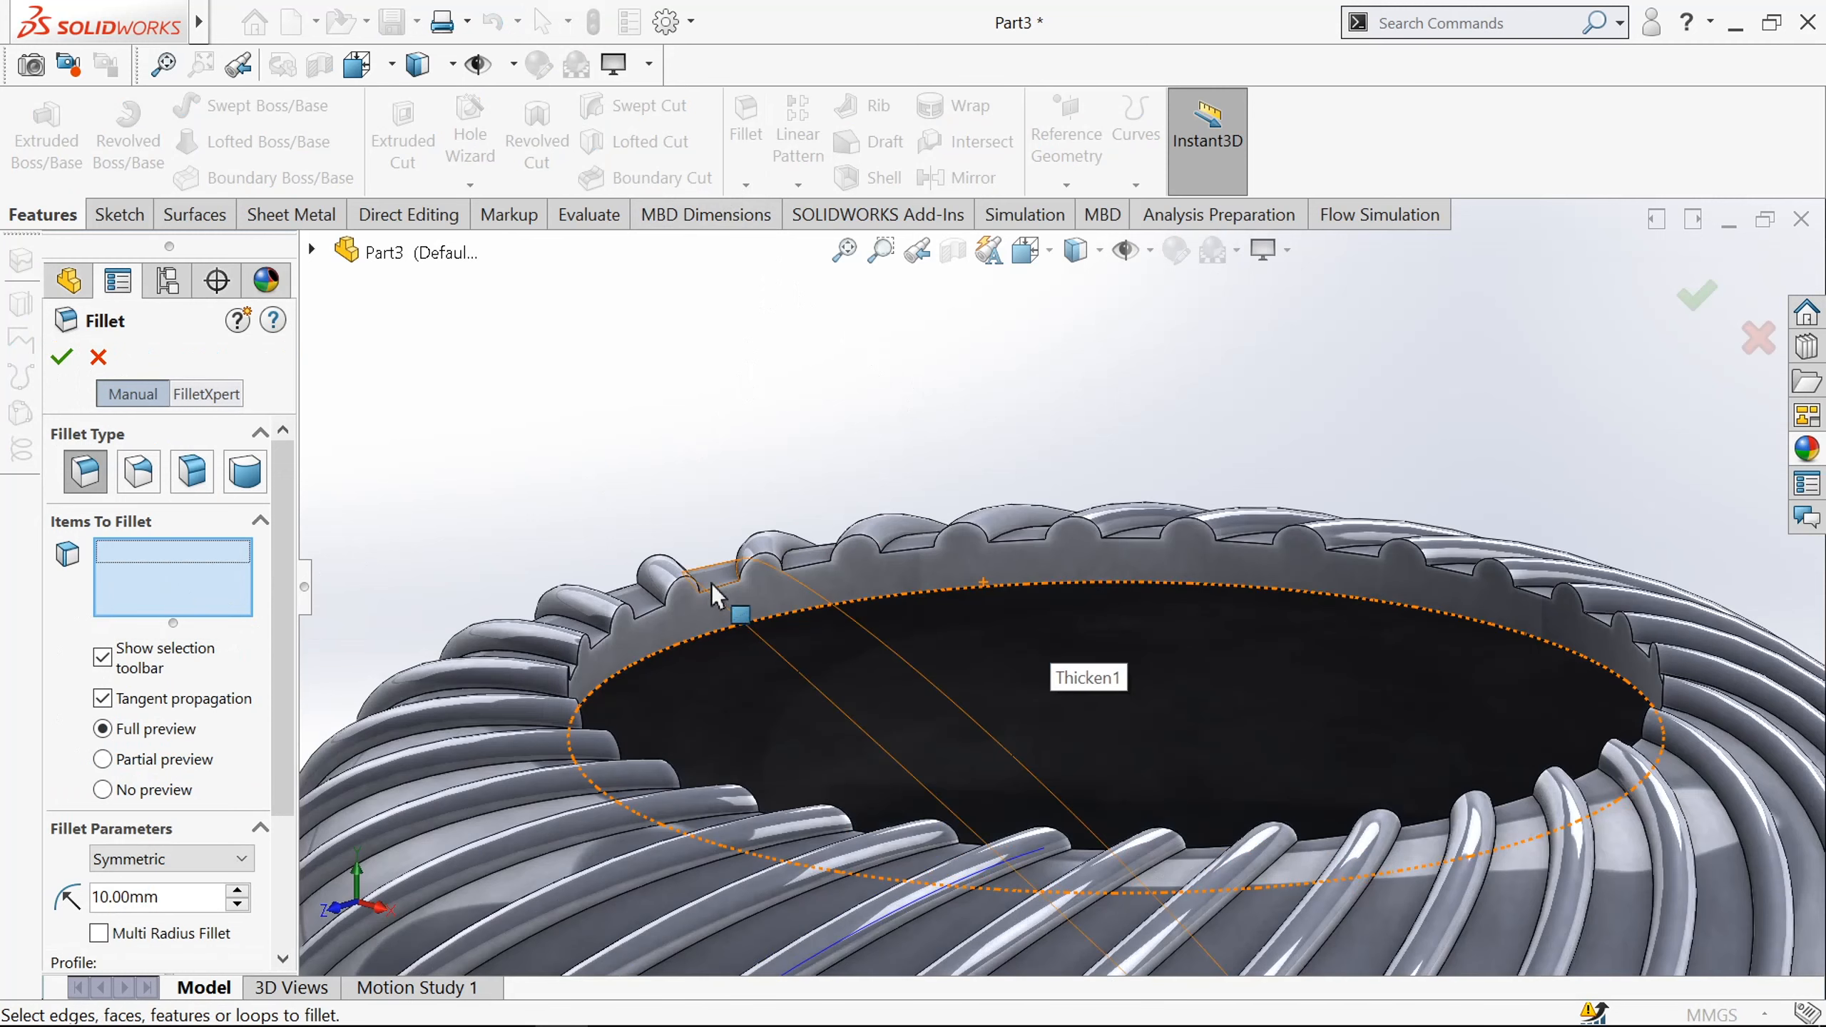
pyautogui.click(712, 588)
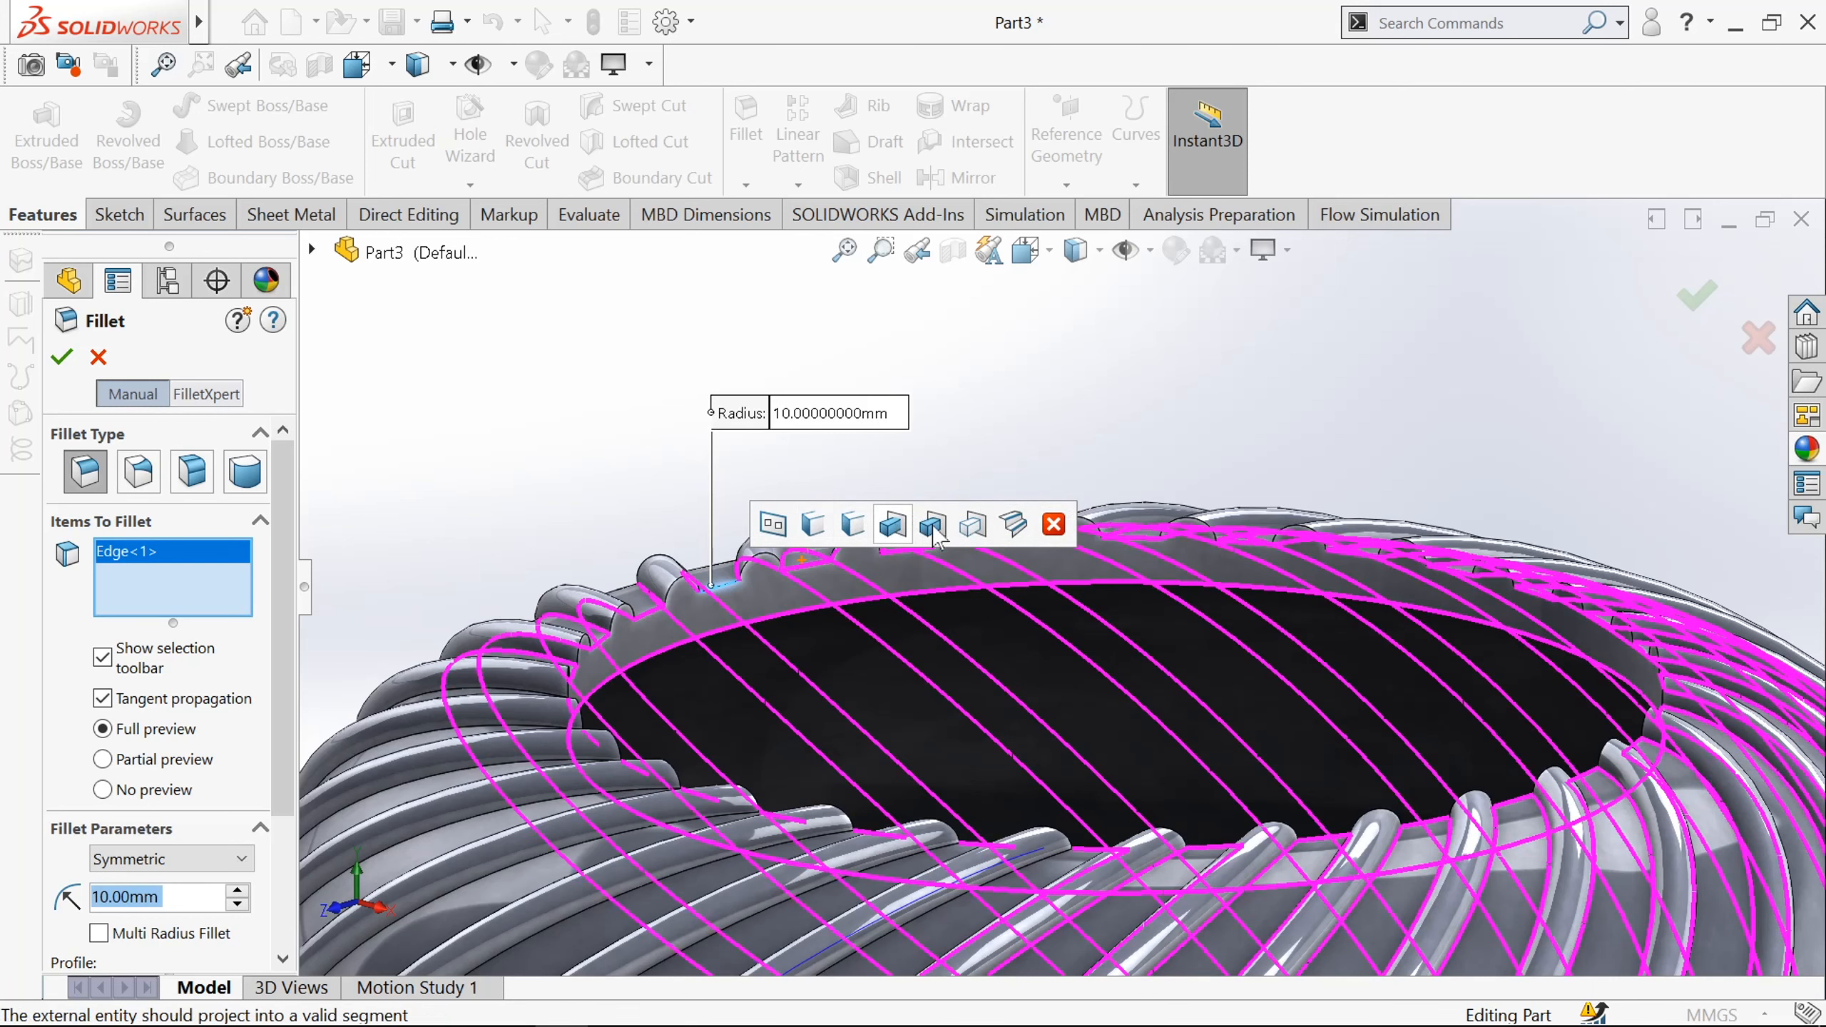
pyautogui.click(891, 526)
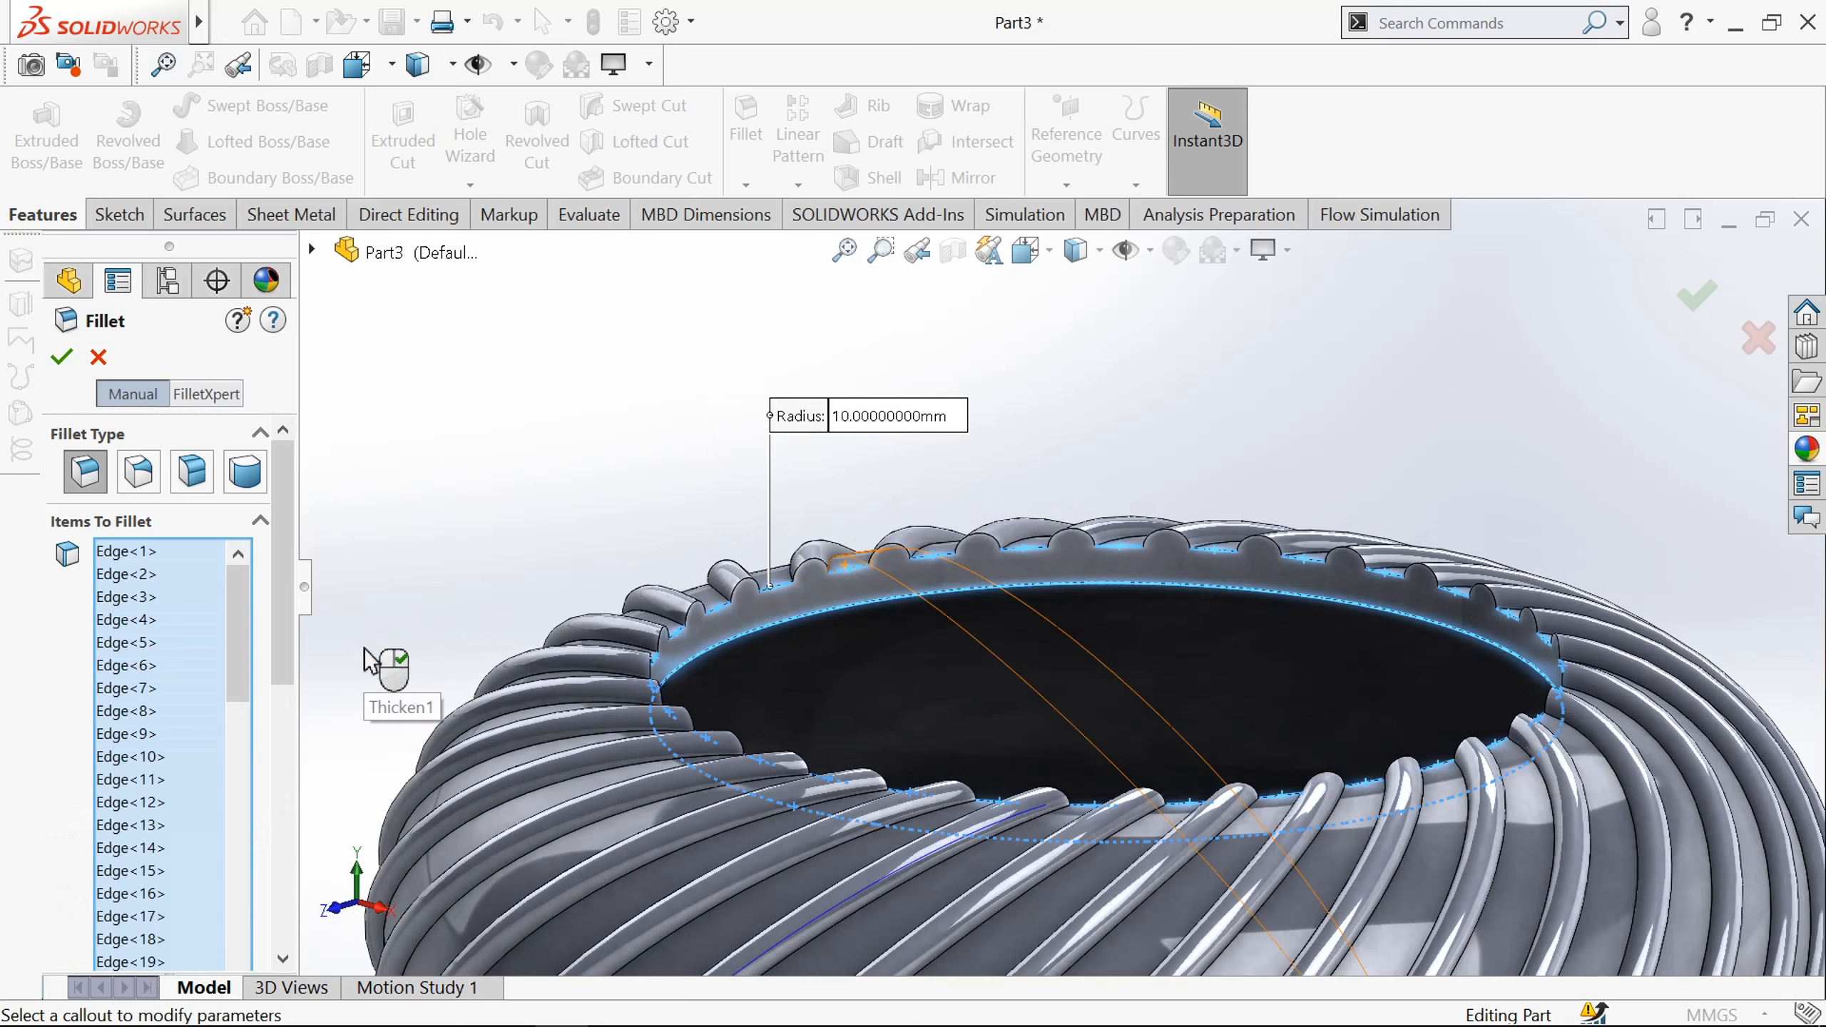
pyautogui.moveTo(286, 651); pyautogui.dragTo(286, 876)
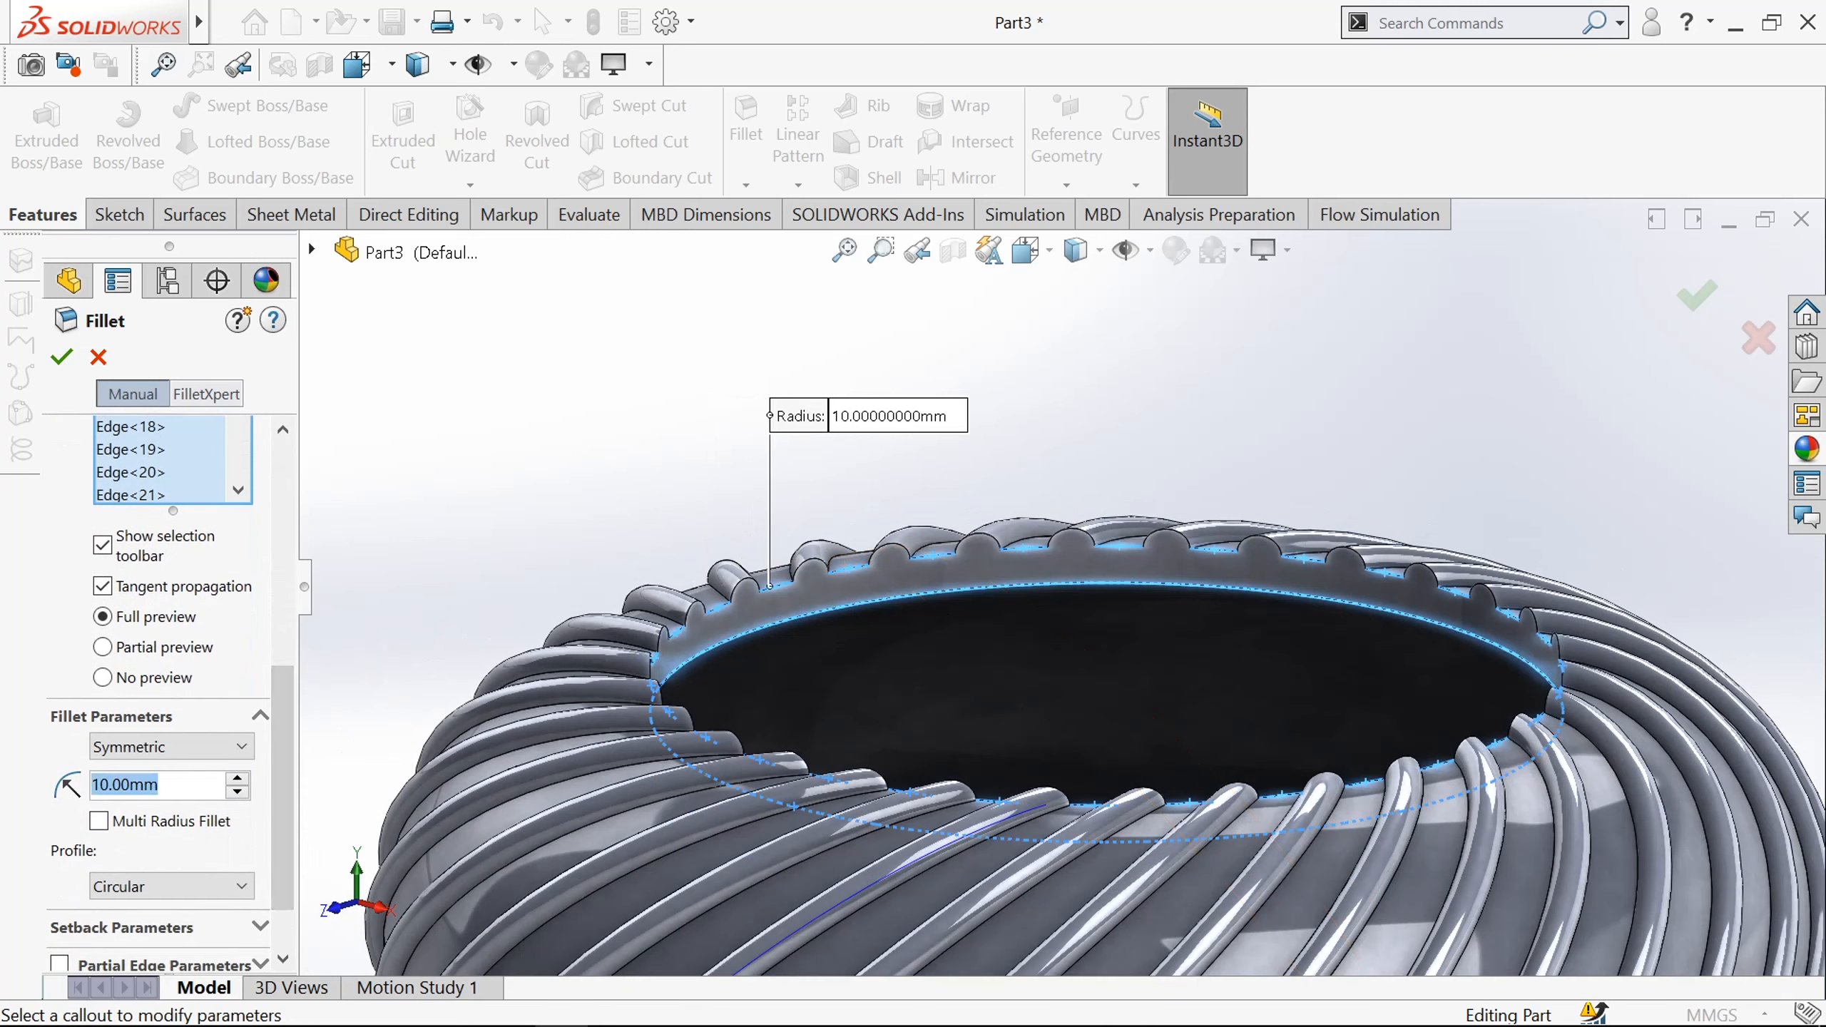
pyautogui.write('.2')
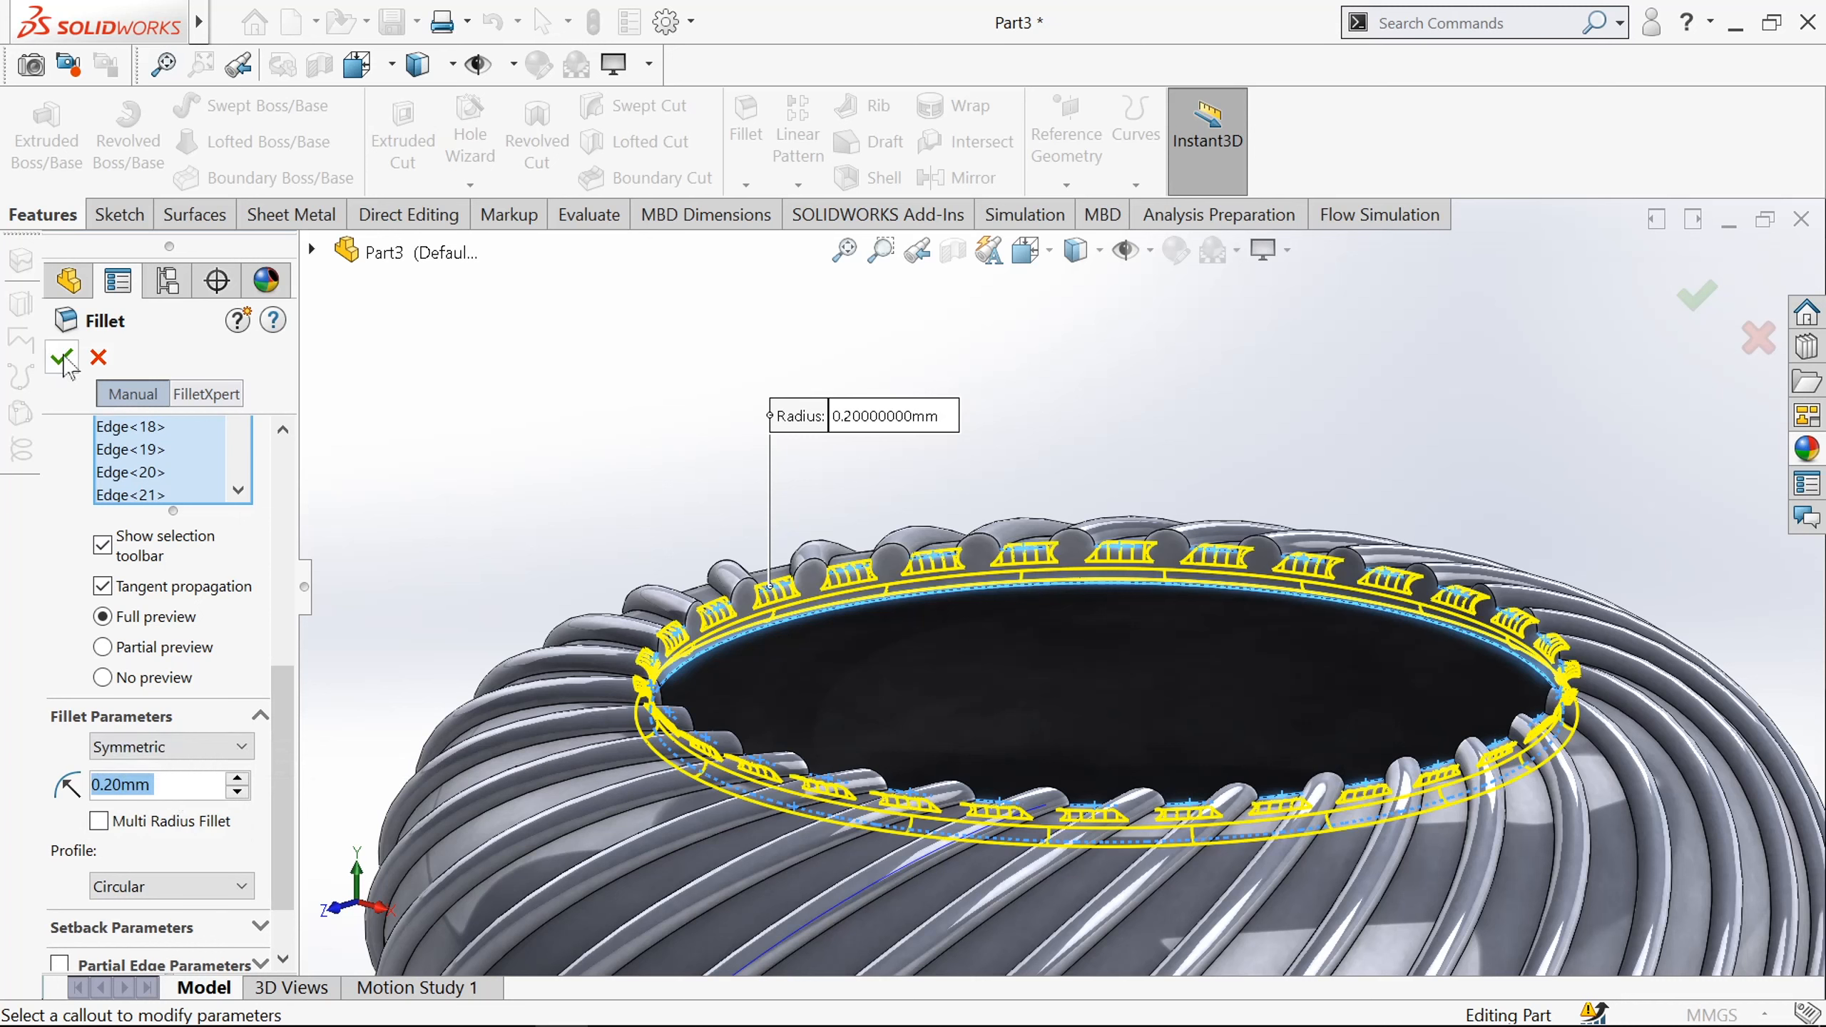
pyautogui.click(63, 358)
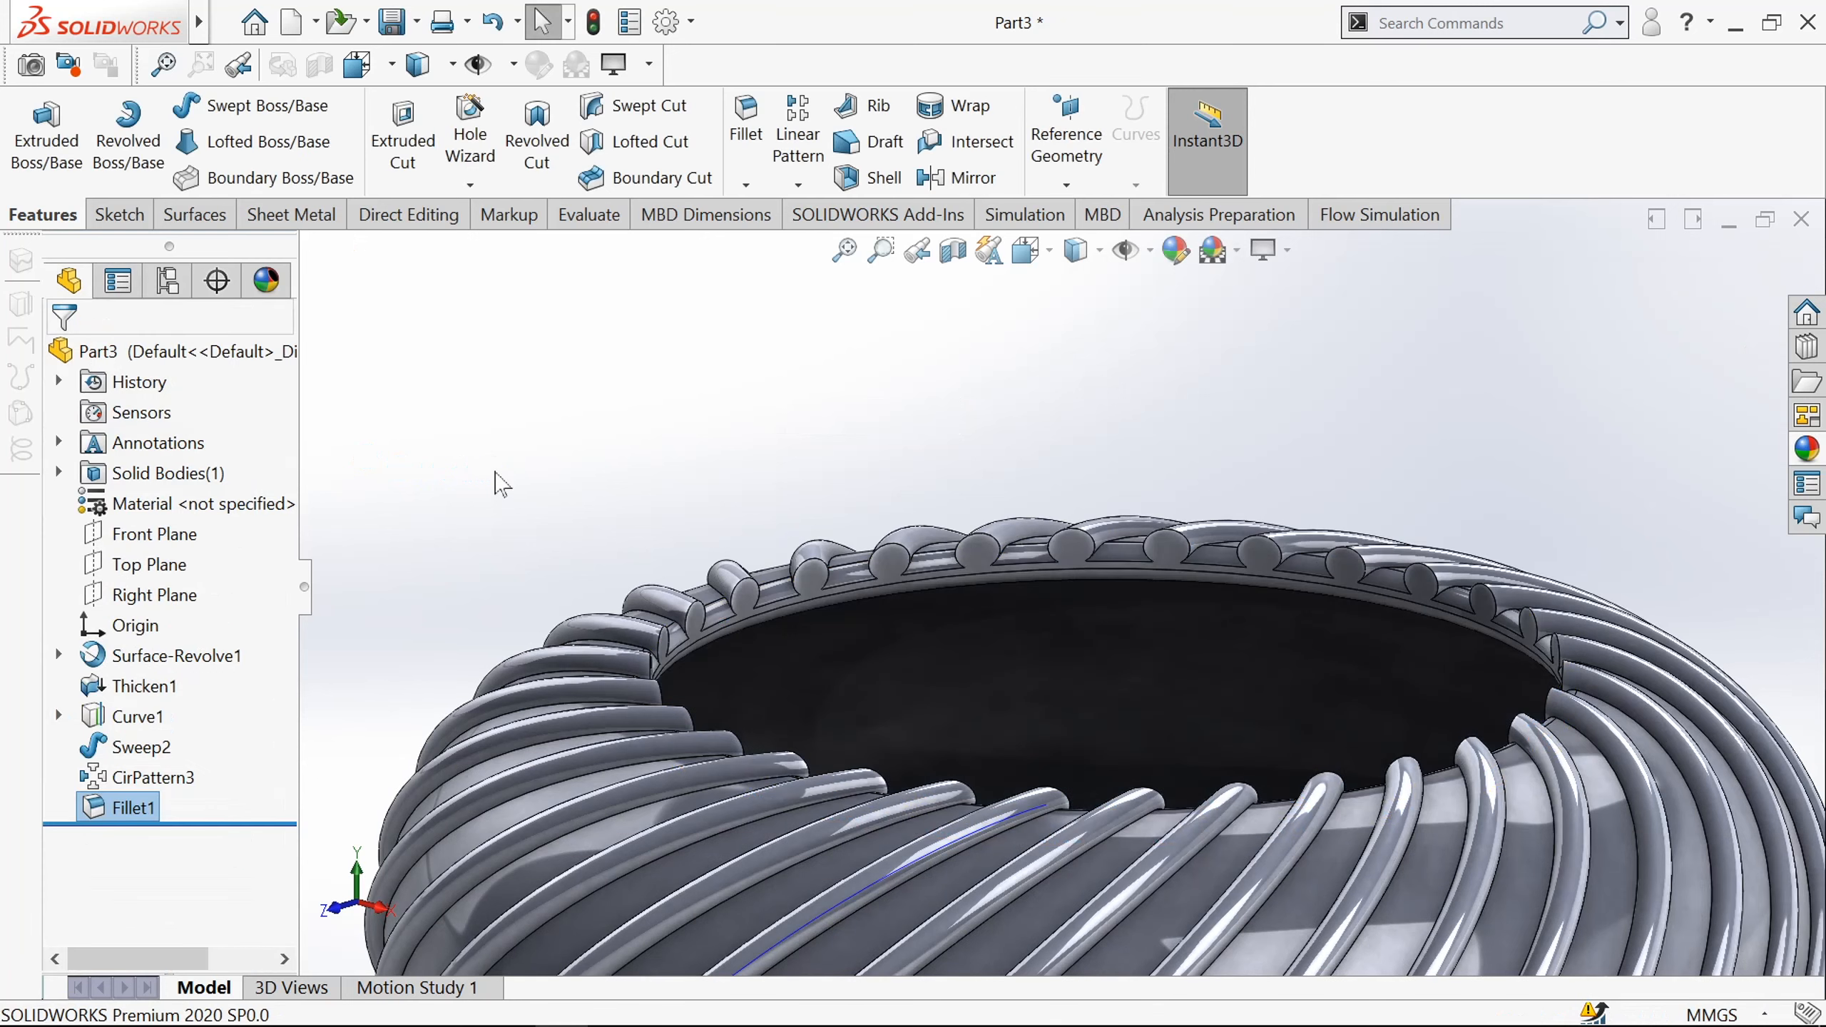
# Apply the brushed brass metal appearance to the whole part and view the finished ring from several sides.
pyautogui.press('z')
pyautogui.press('z')
pyautogui.press('z')
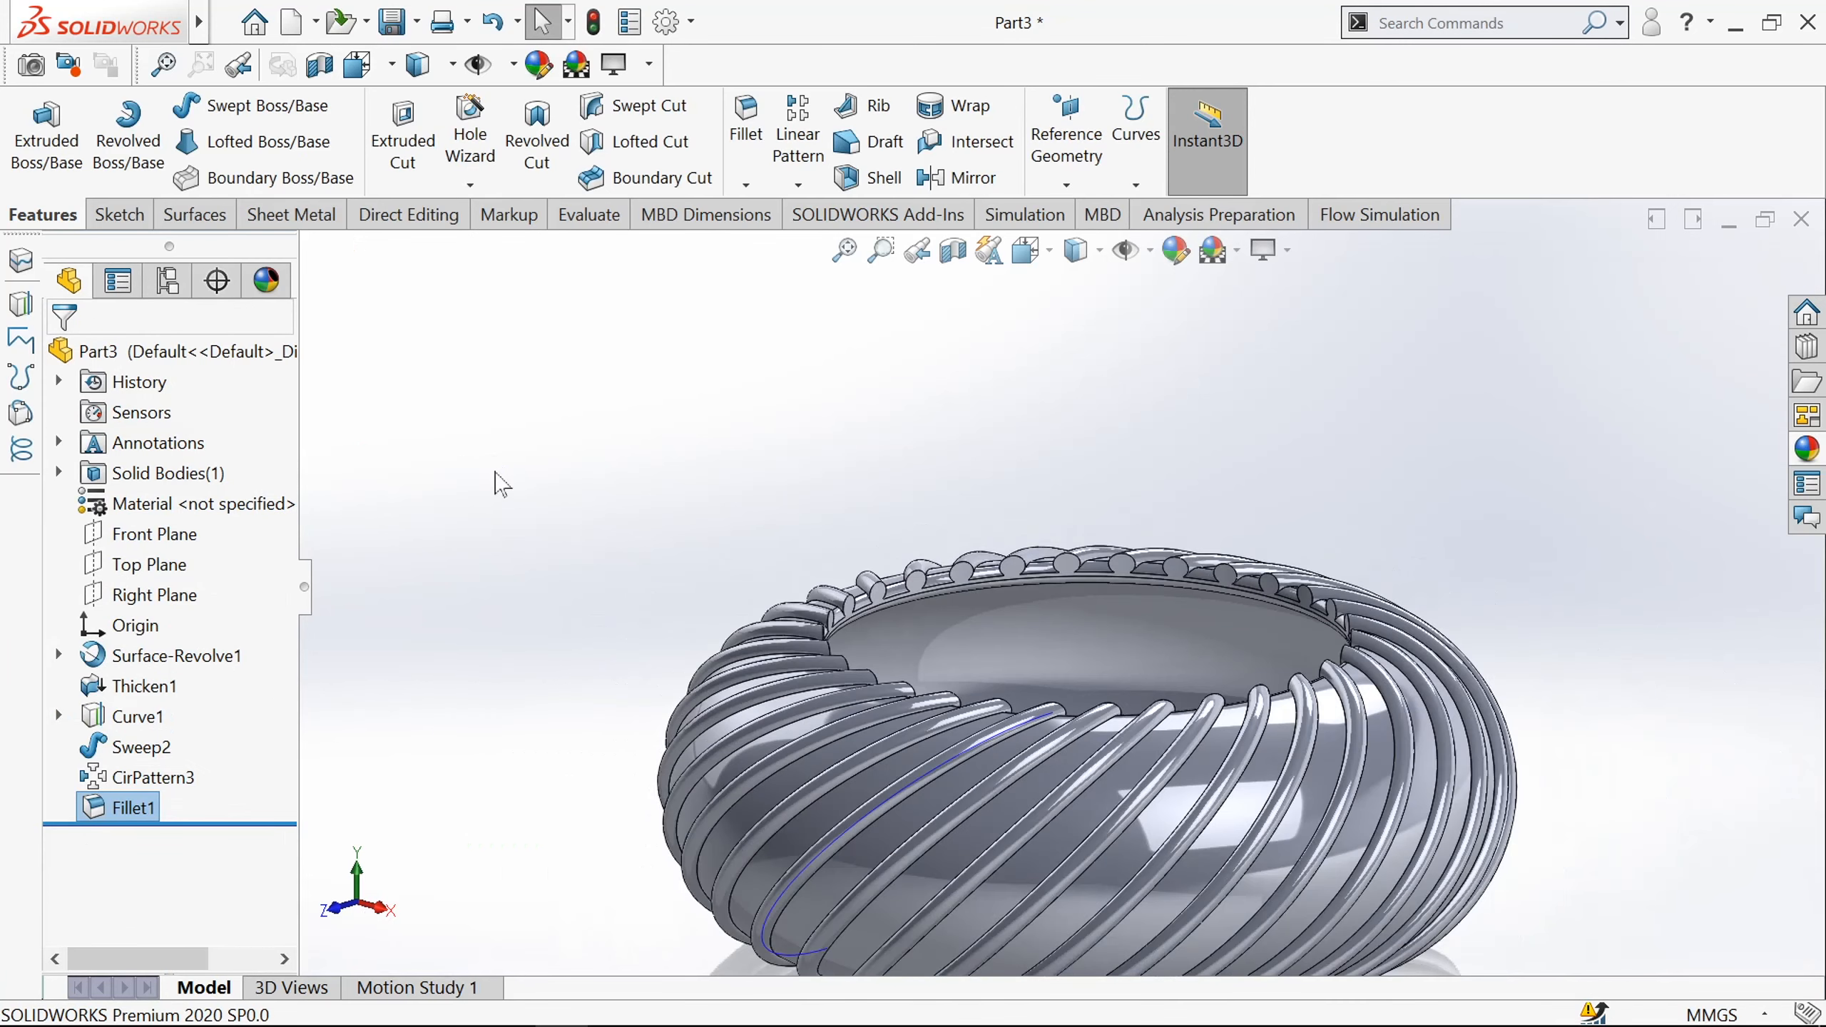
pyautogui.moveTo(672, 575)
pyautogui.mouseDown(button='middle')
pyautogui.moveTo(754, 580)
pyautogui.moveTo(690, 565)
pyautogui.mouseUp(button='middle')
pyautogui.press('f')
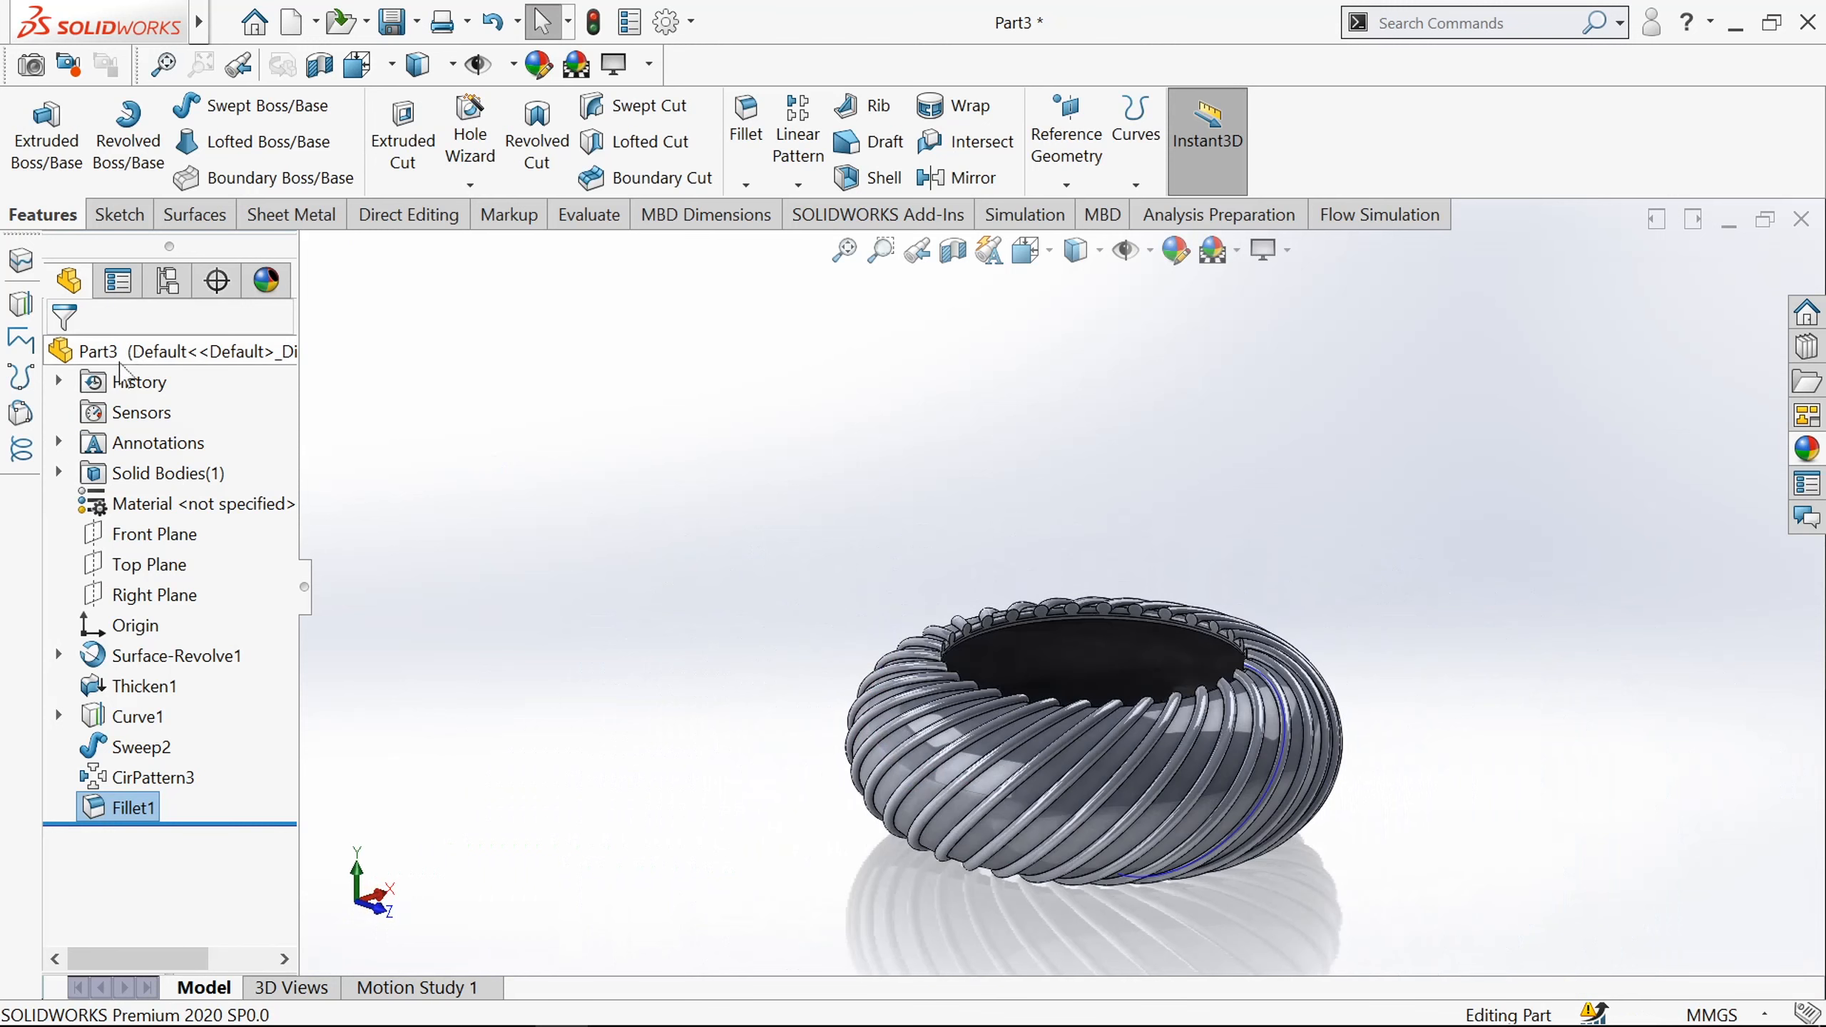
pyautogui.click(120, 354)
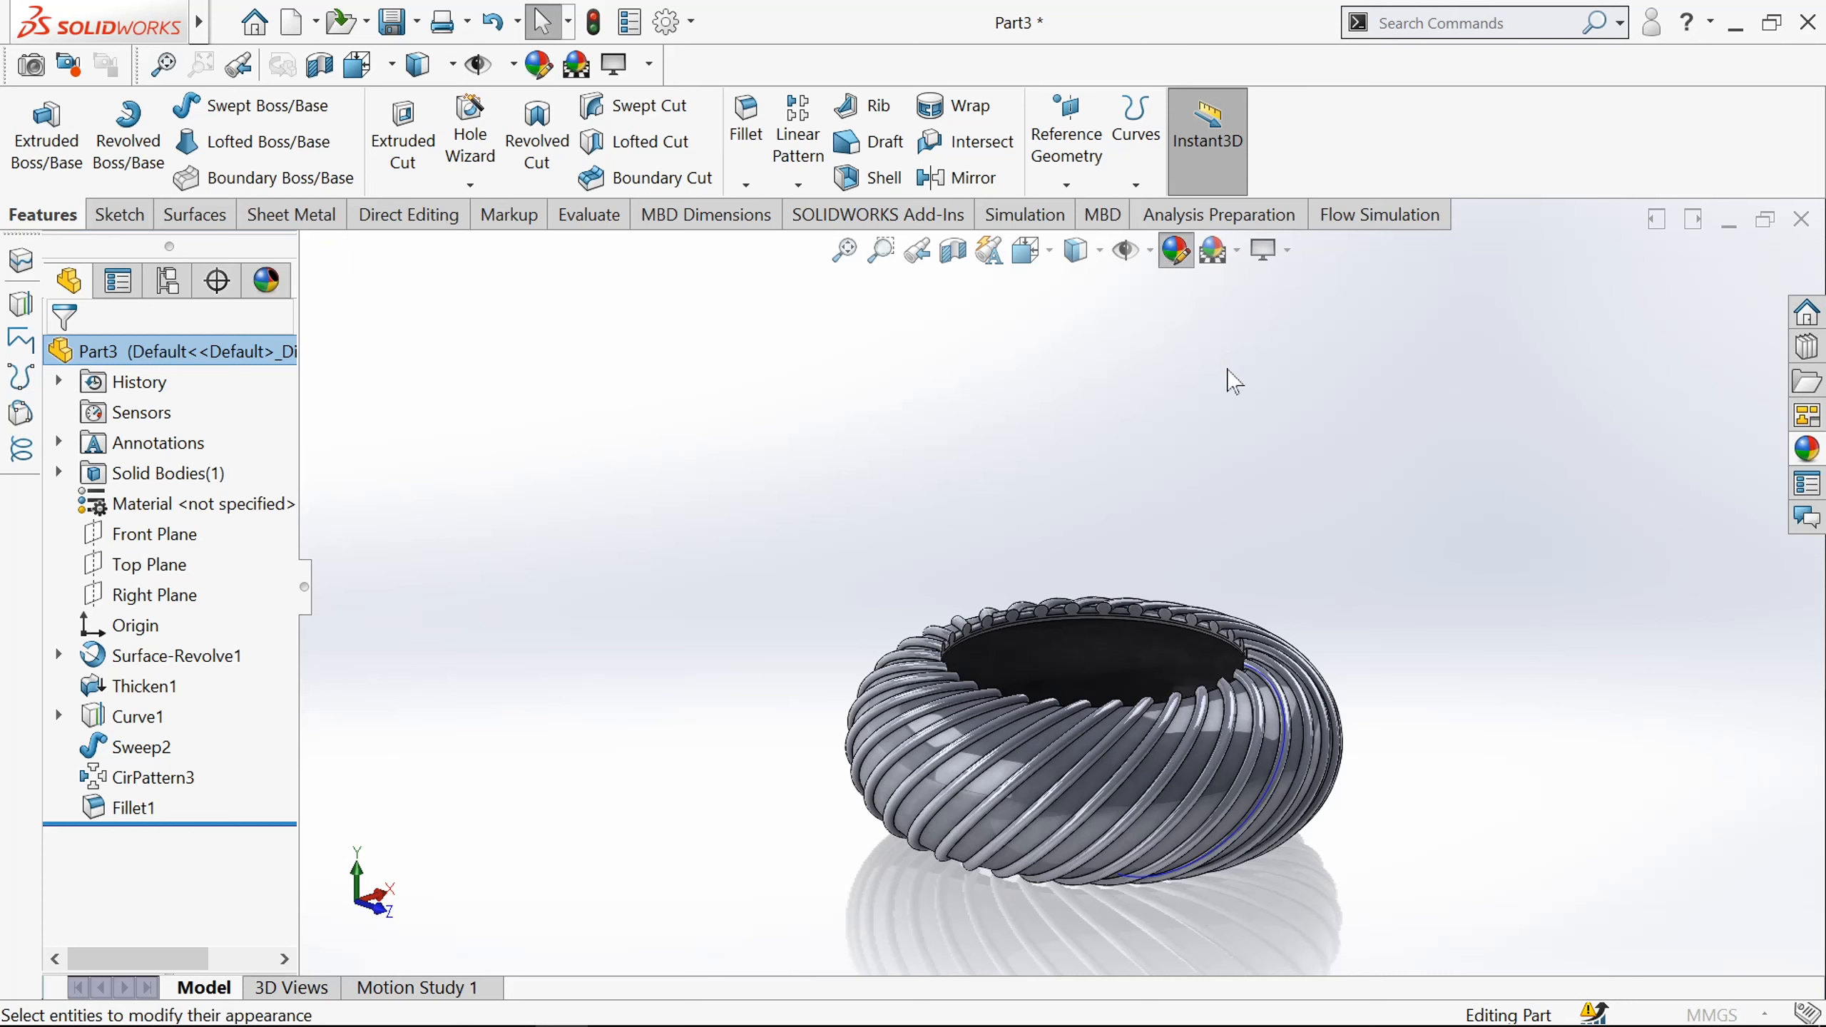
pyautogui.scroll(-2, 1623, 375)
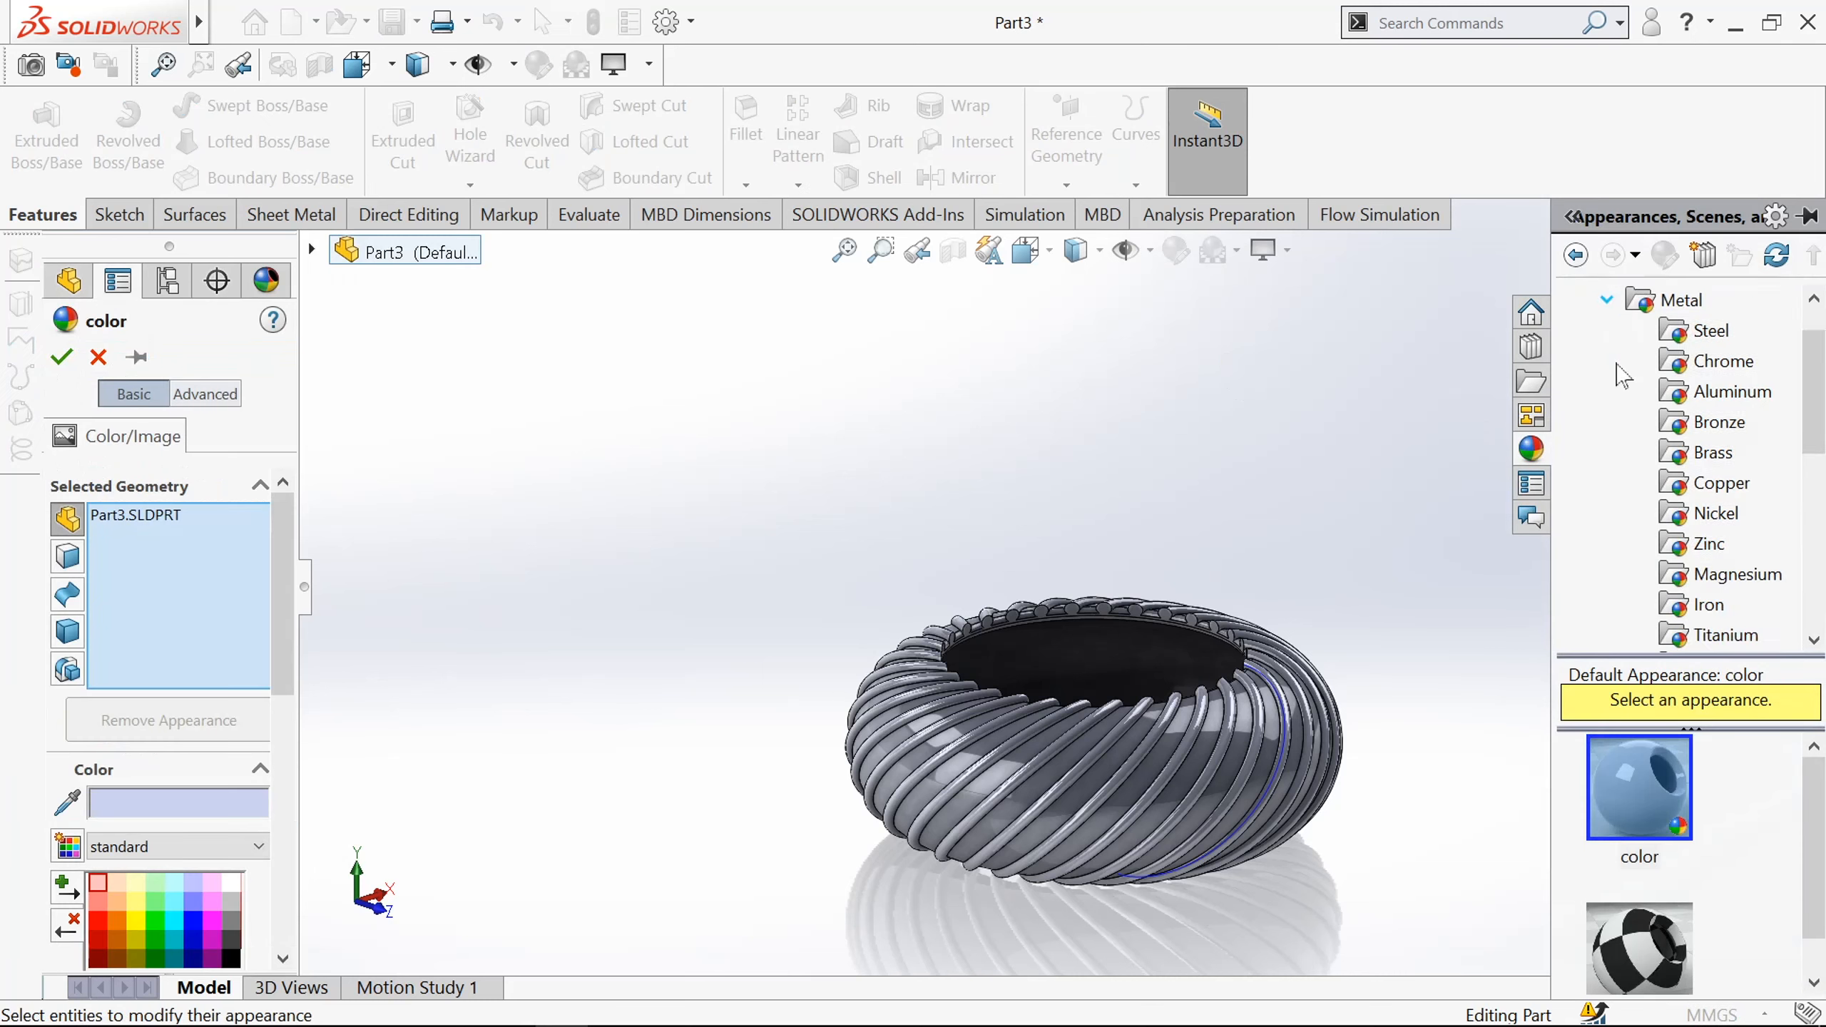
pyautogui.click(1712, 452)
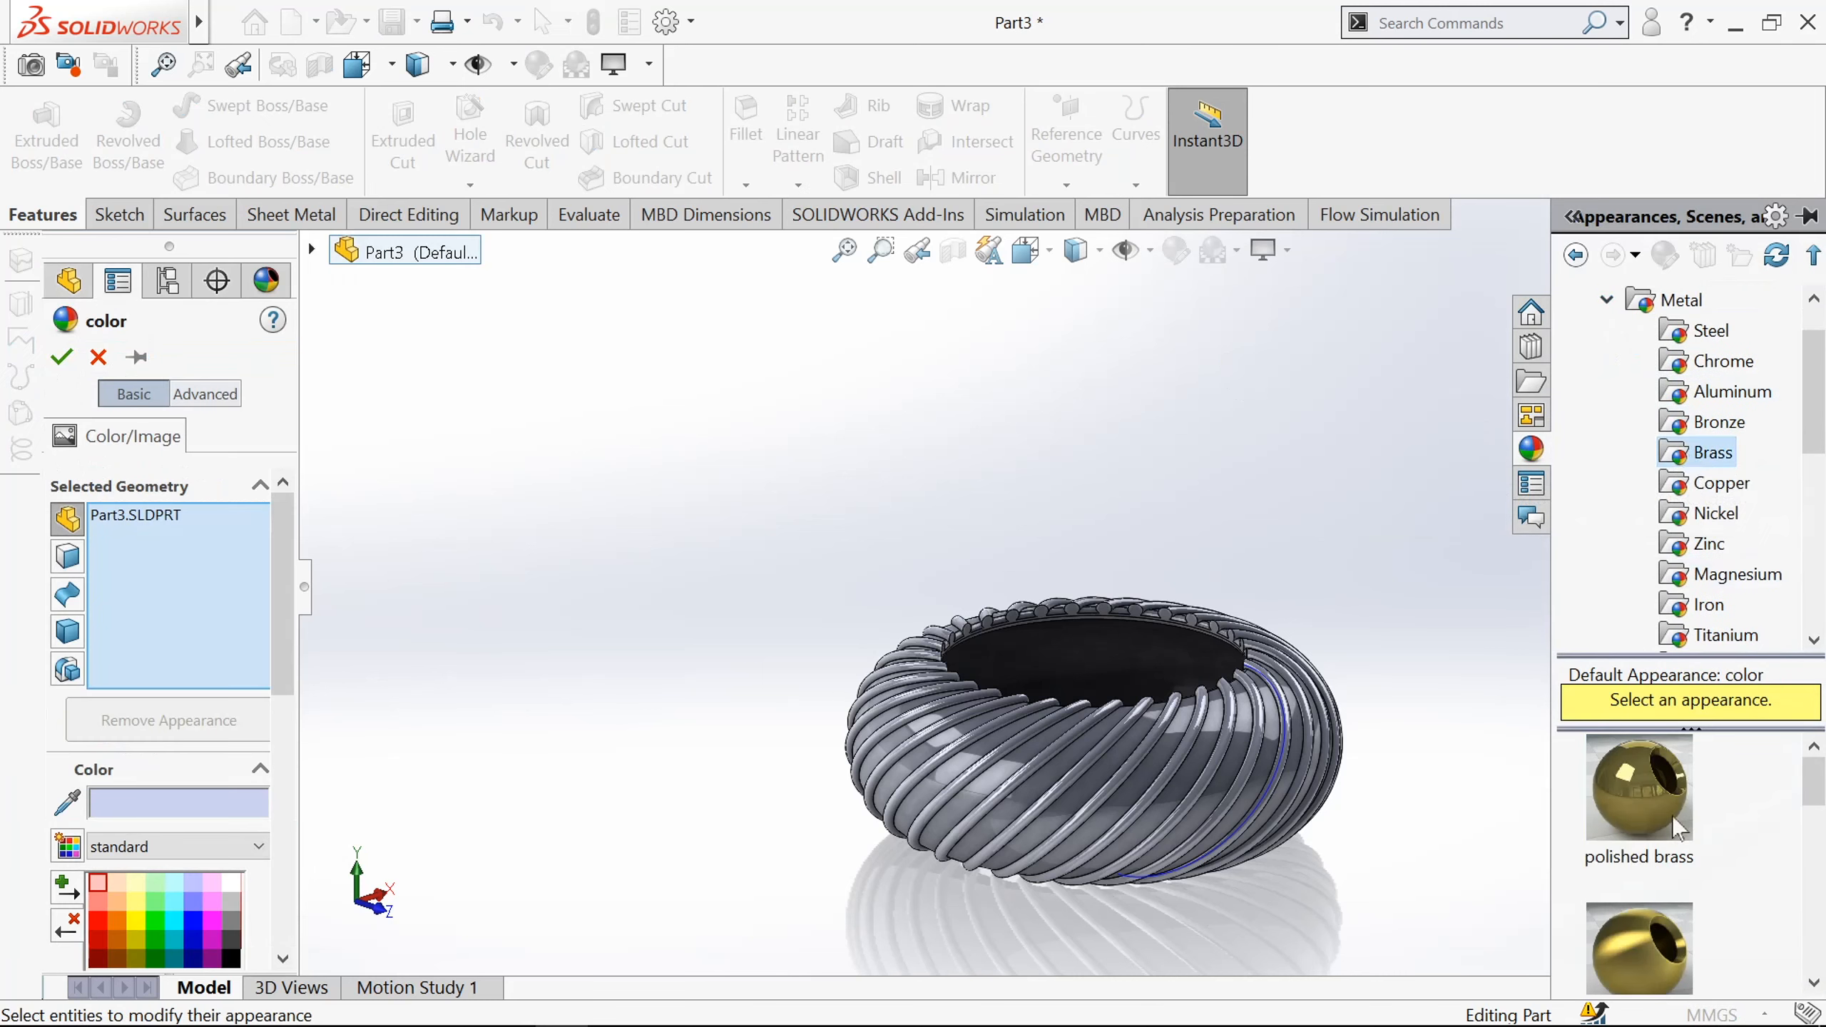
pyautogui.click(1634, 957)
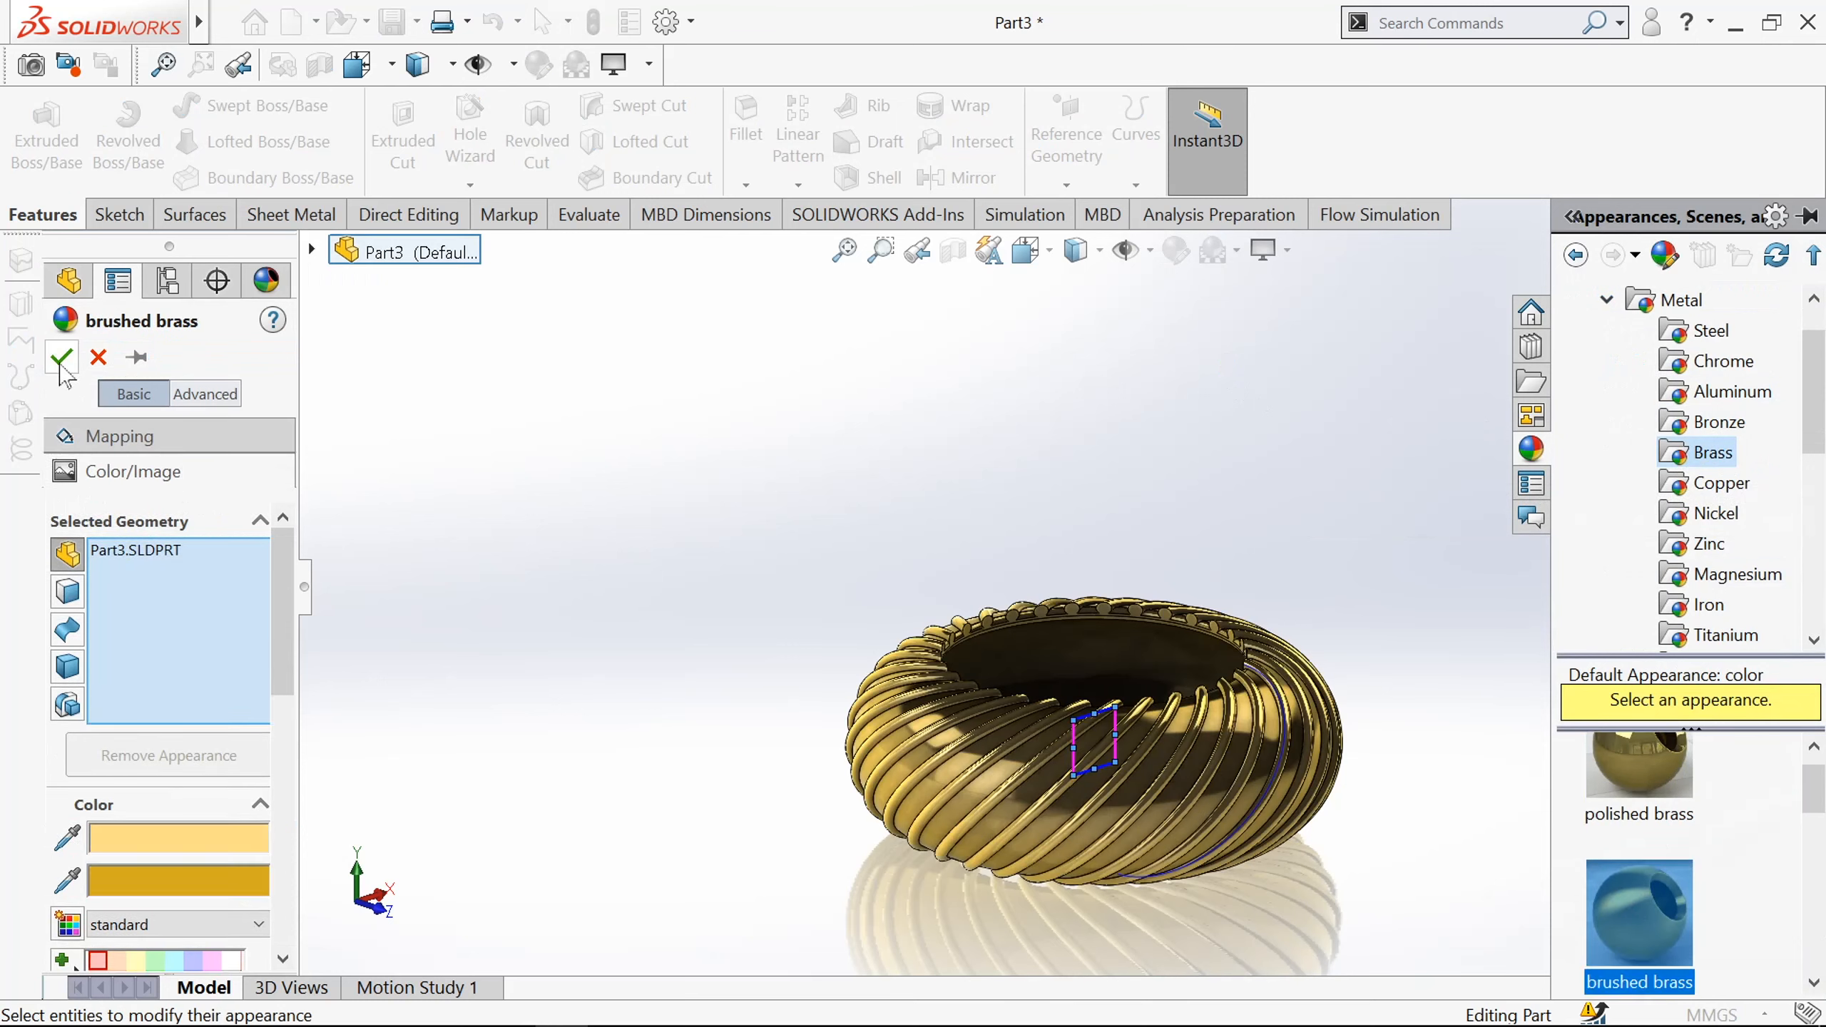
pyautogui.click(61, 357)
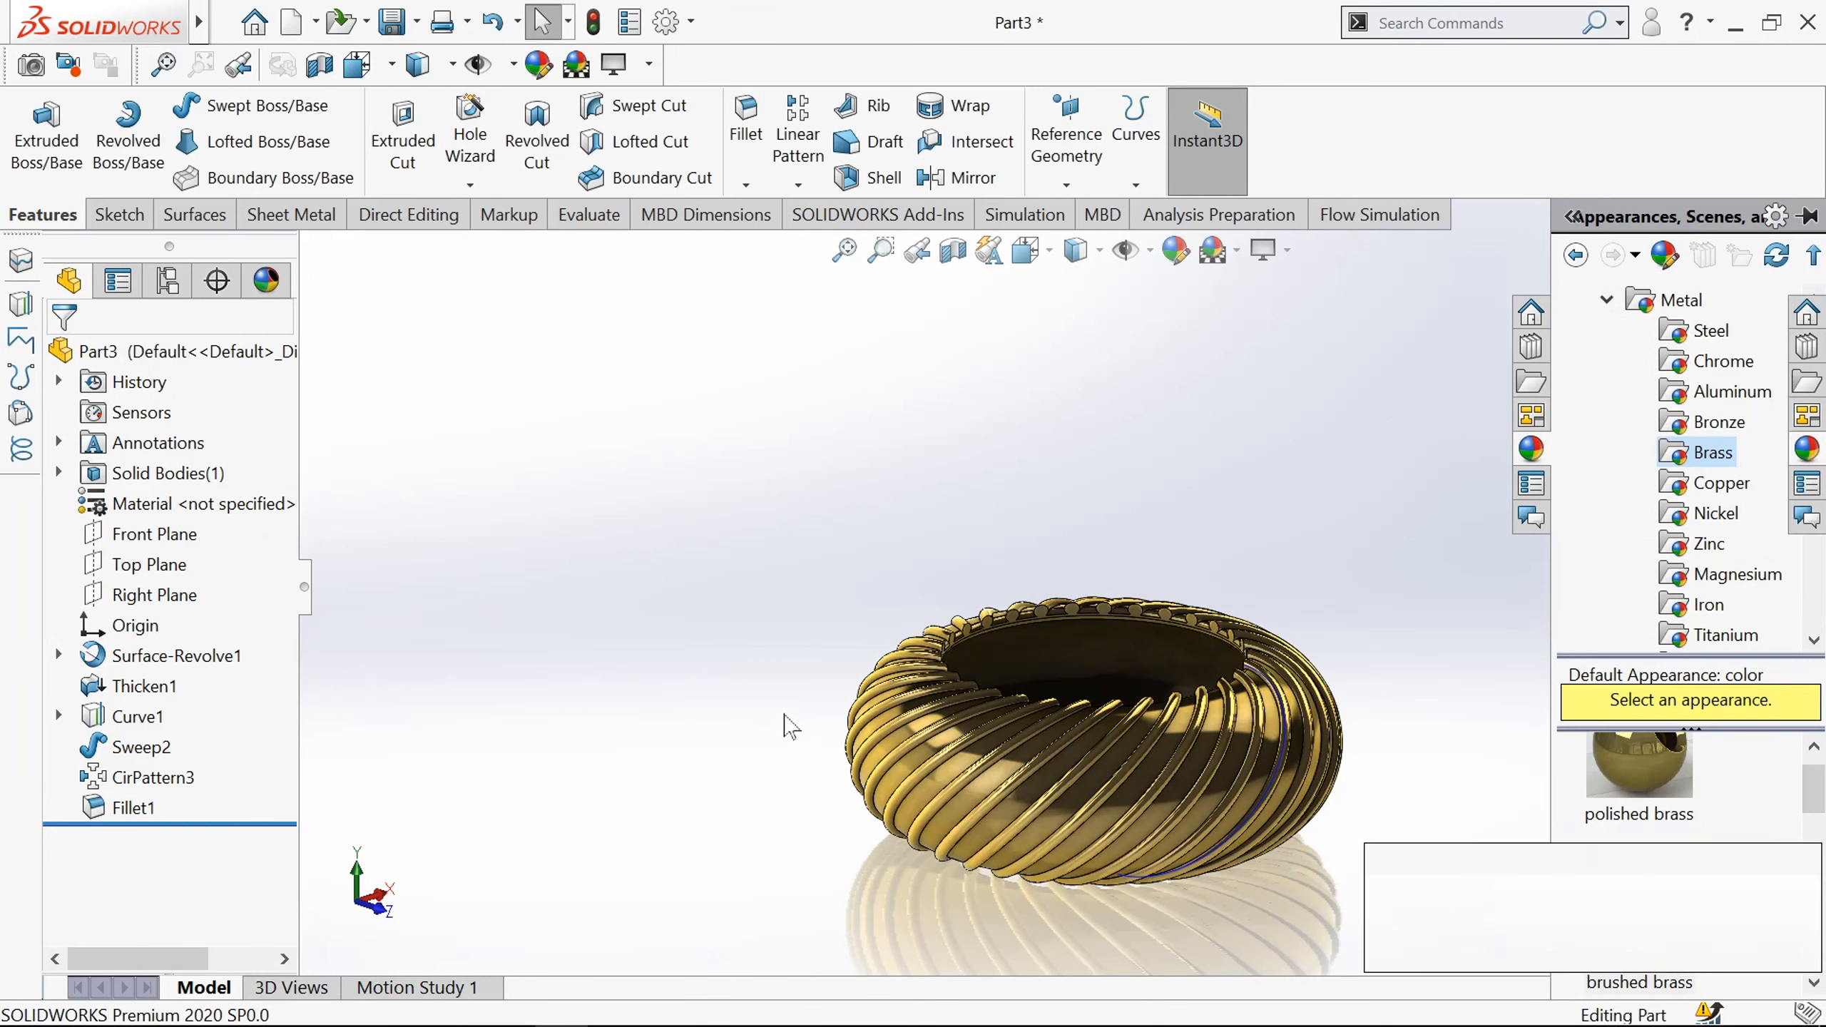
pyautogui.moveTo(808, 734); pyautogui.dragTo(546, 748, button='middle')
pyautogui.moveTo(796, 565); pyautogui.dragTo(689, 591, button='middle')
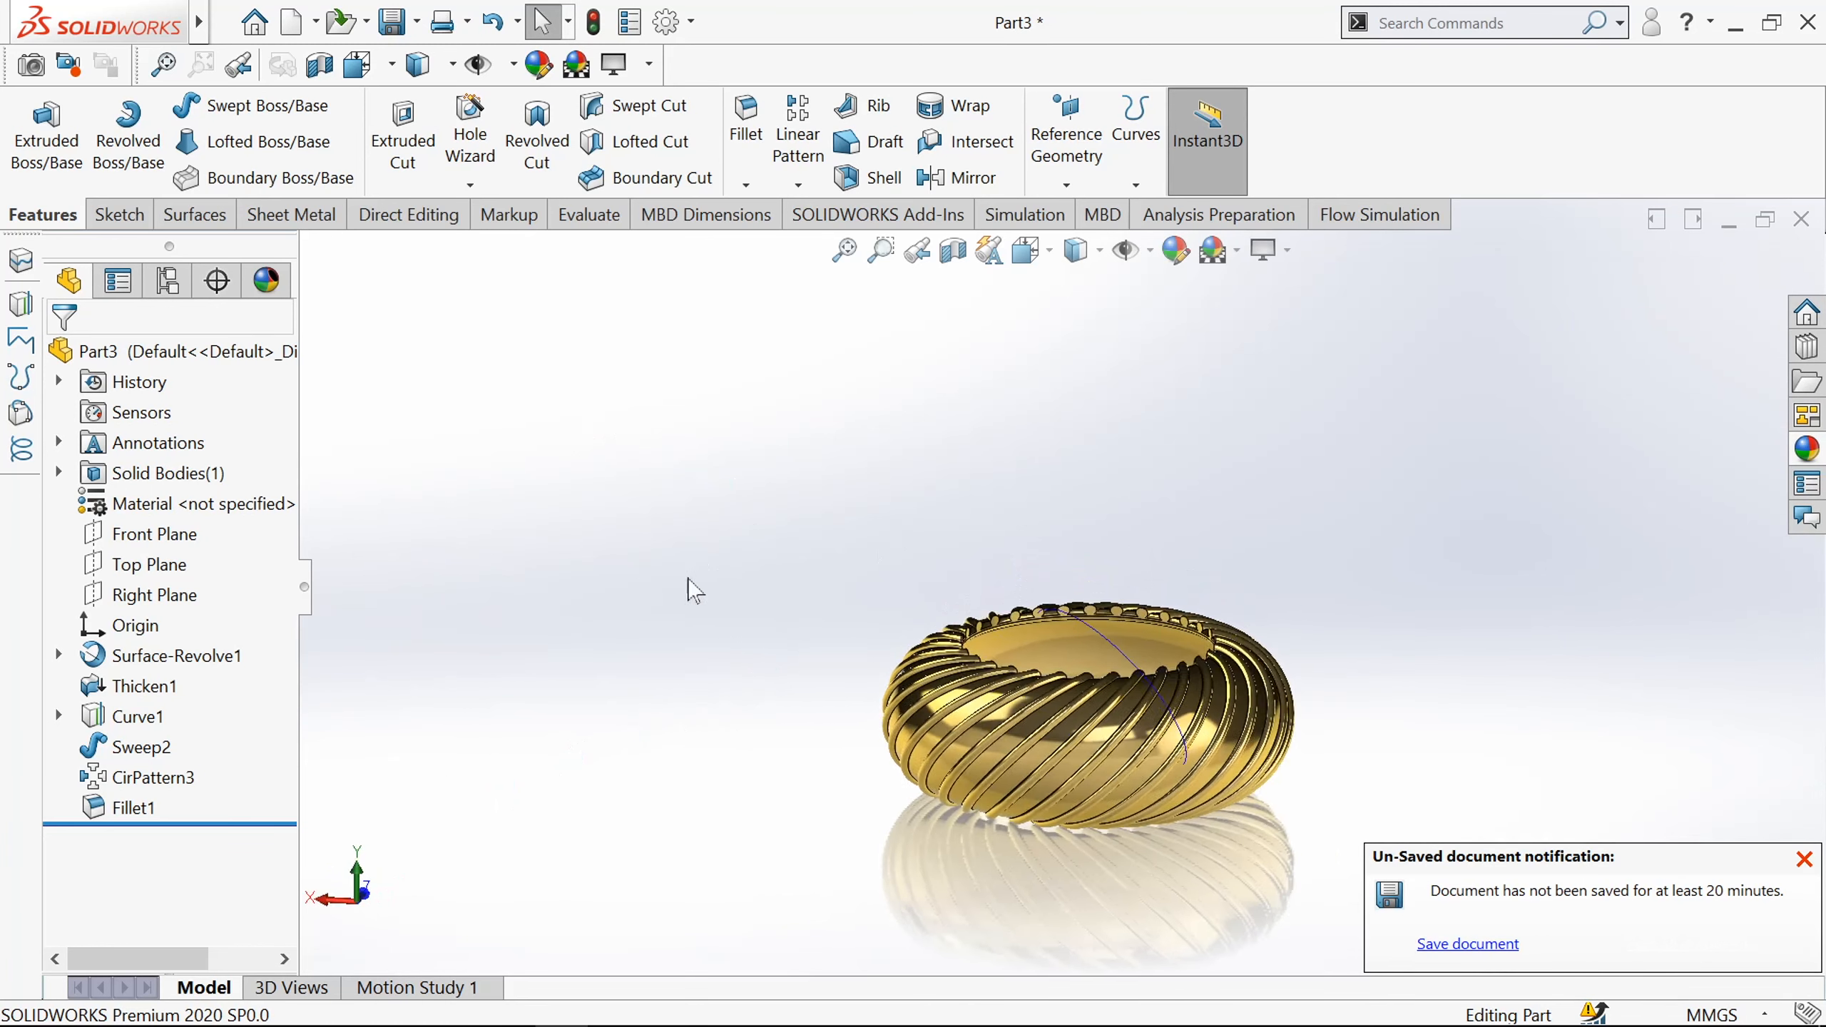